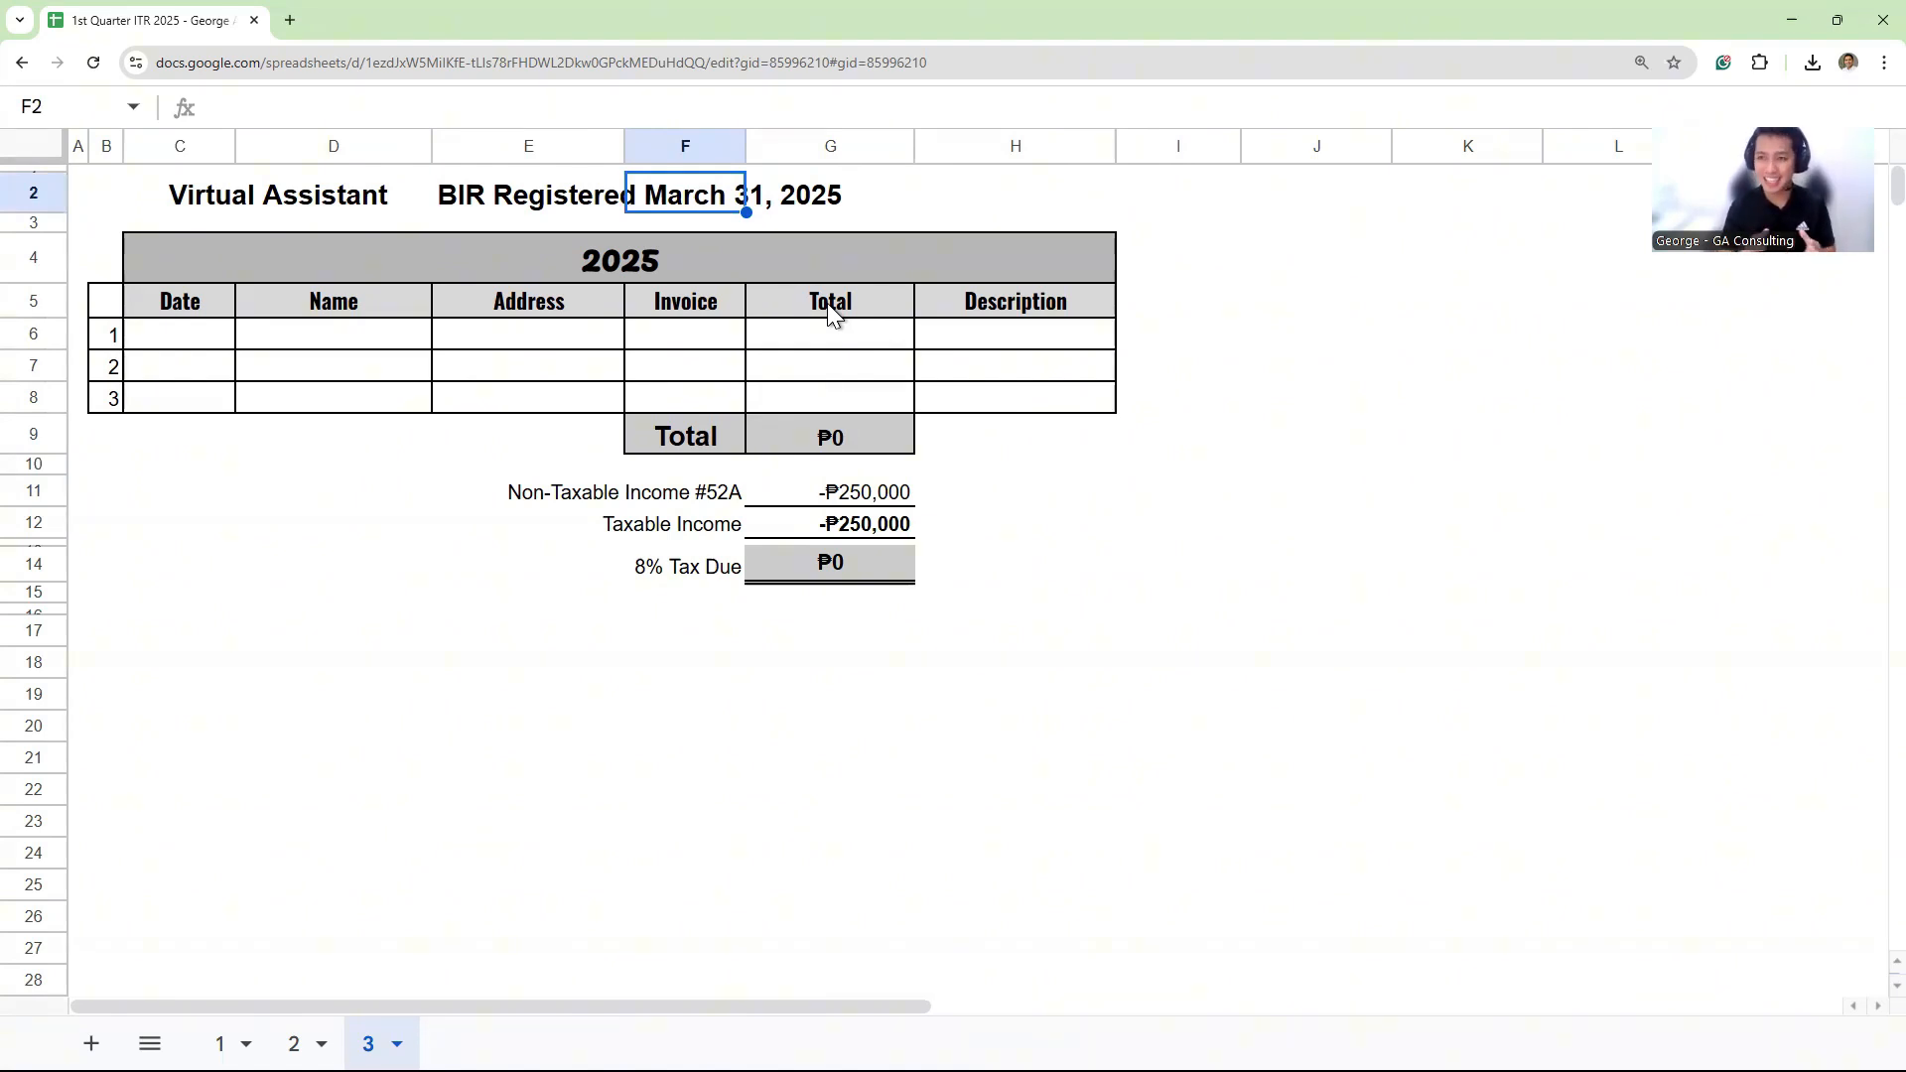
- Switch from the 2025 income sheet to the blank eBIRForms taxpayer profile
key(alt+Tab)
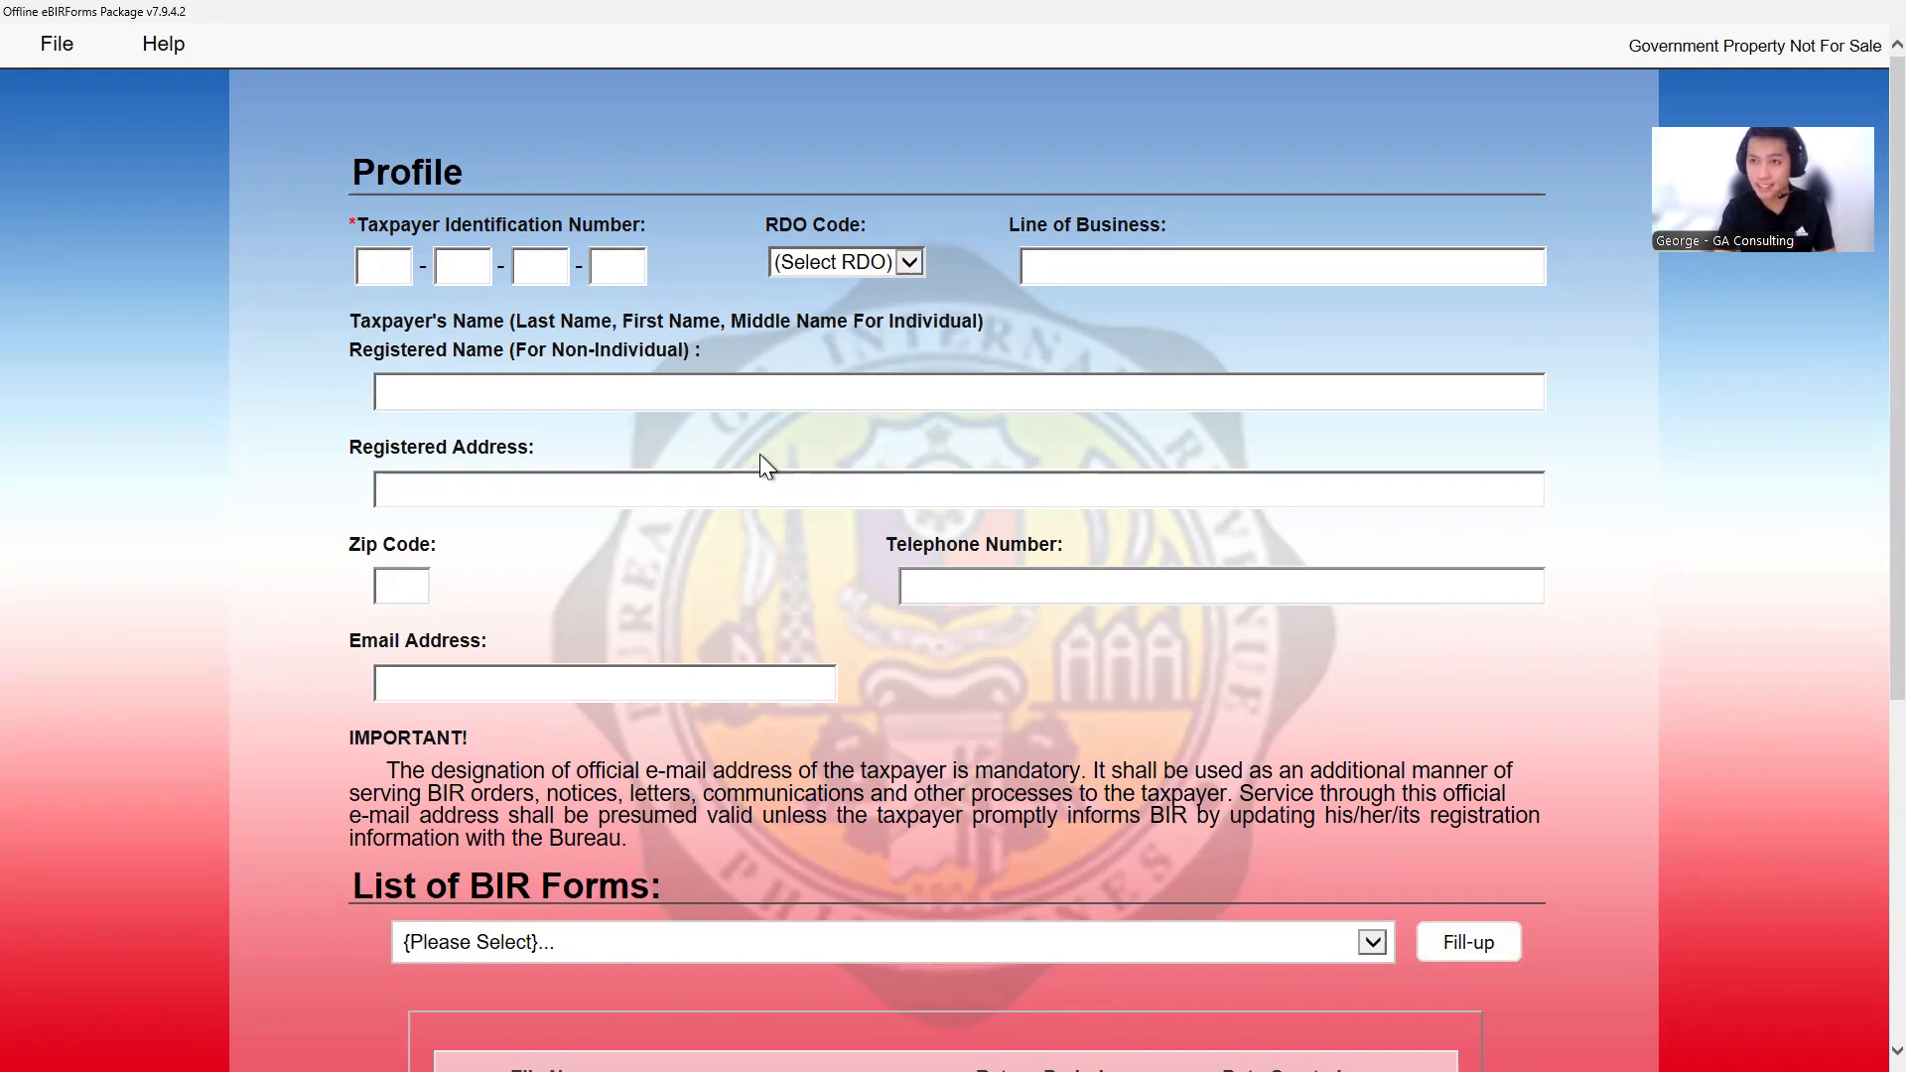
key(alt+Tab)
key(super+Up)
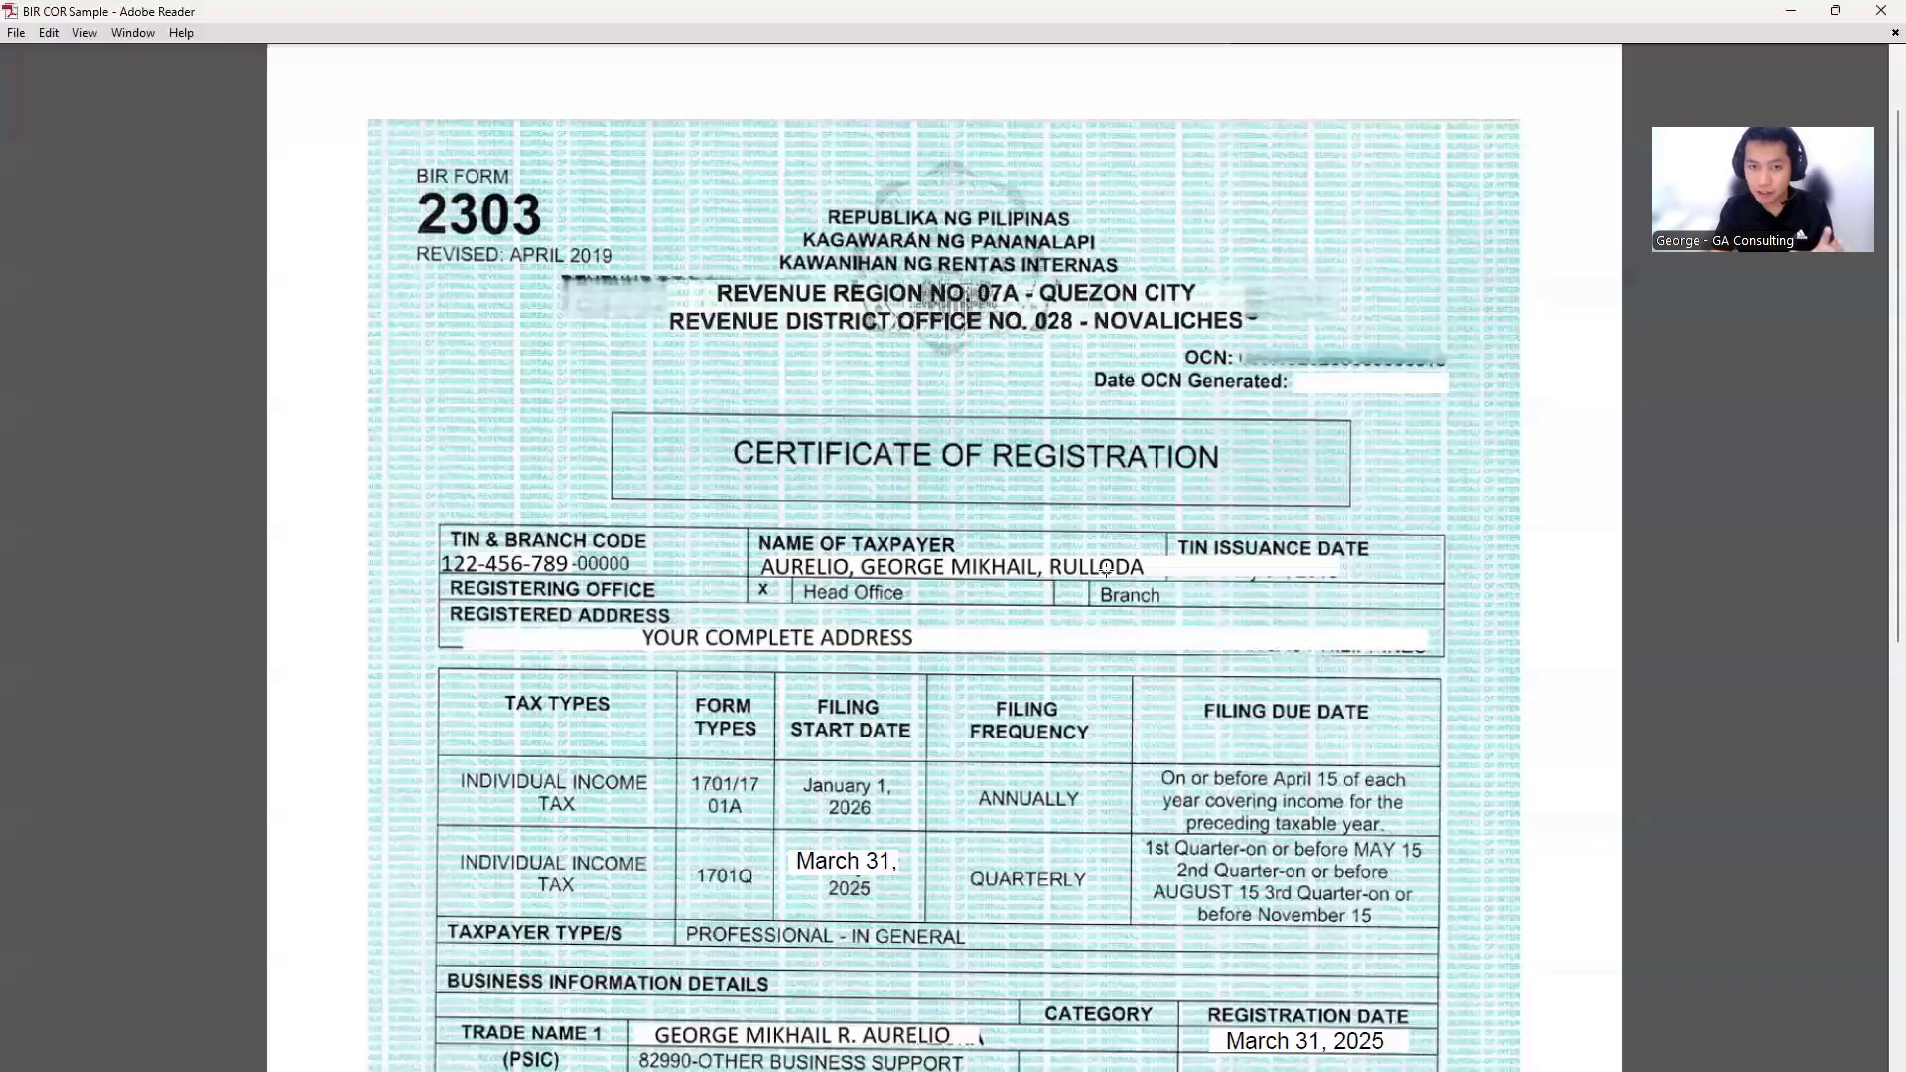
scroll(1106, 568, down, 3)
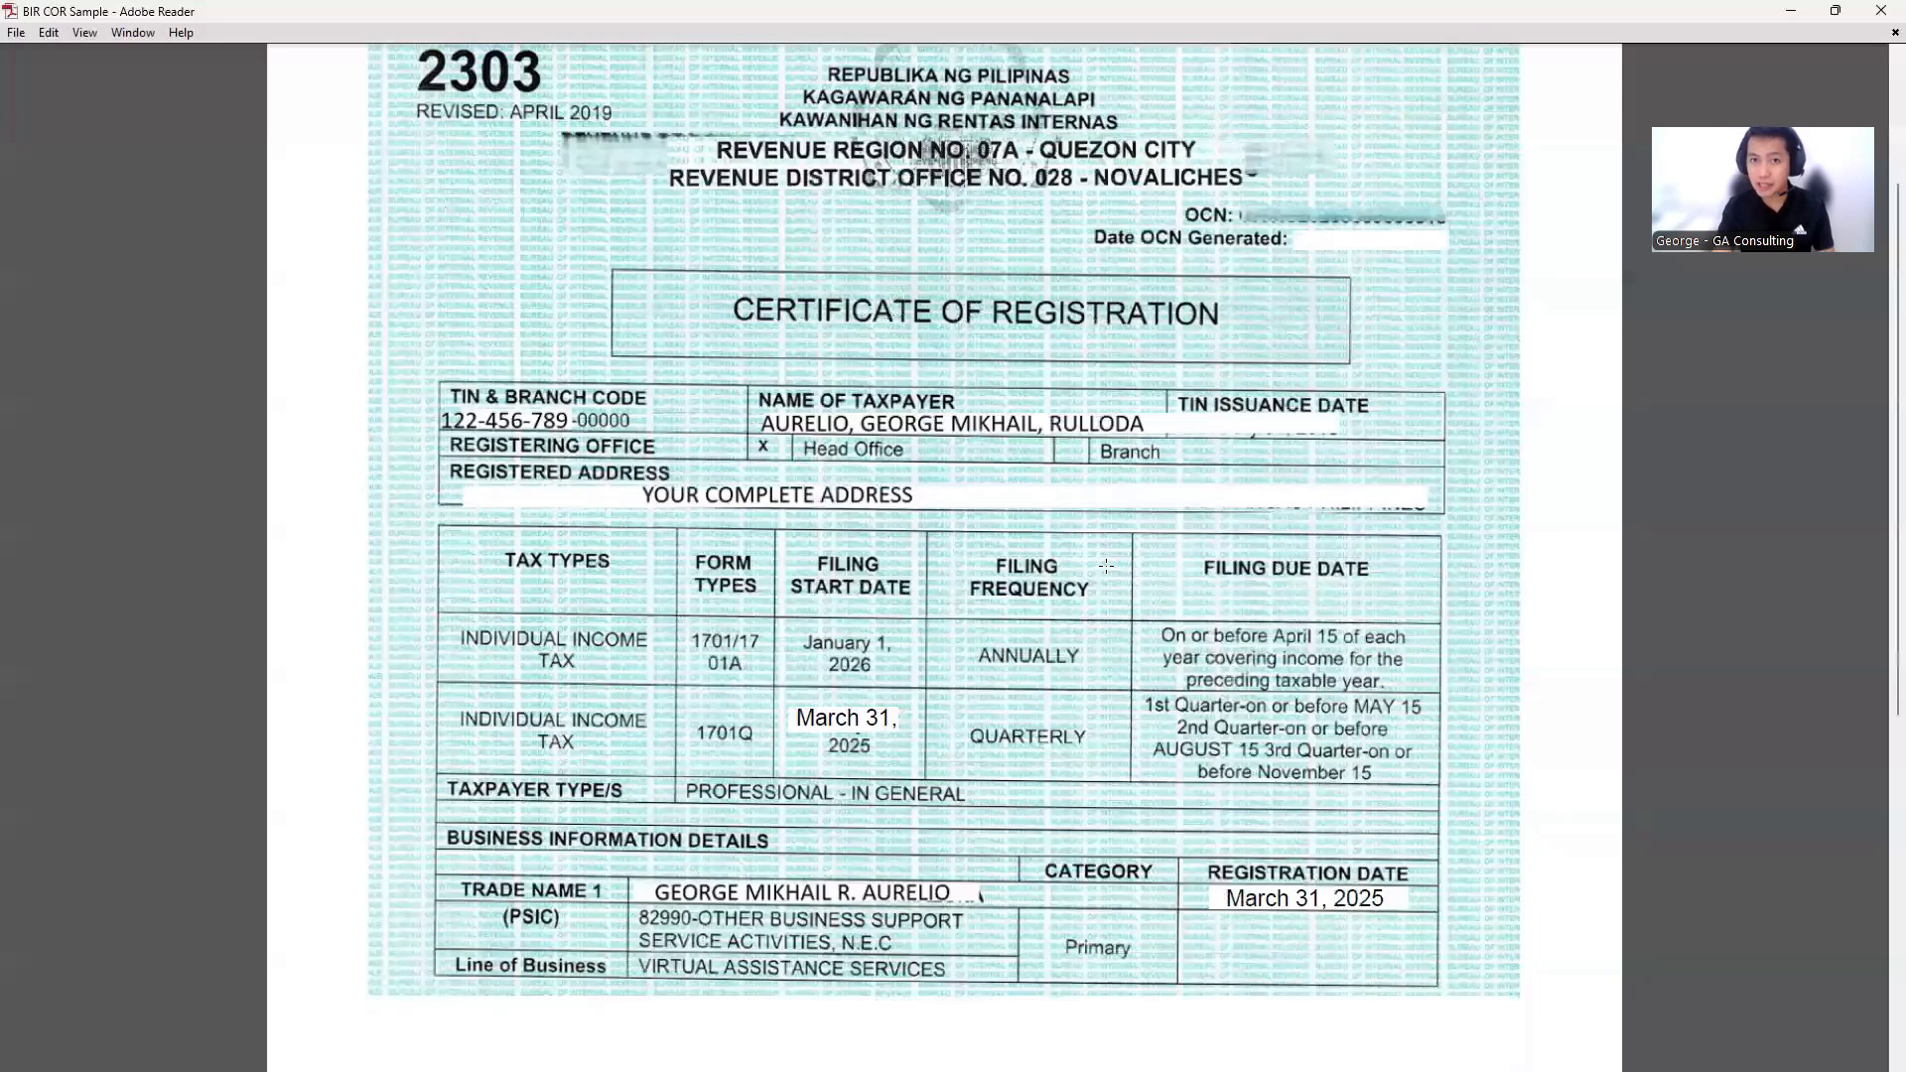
scroll(1106, 566, up, 1)
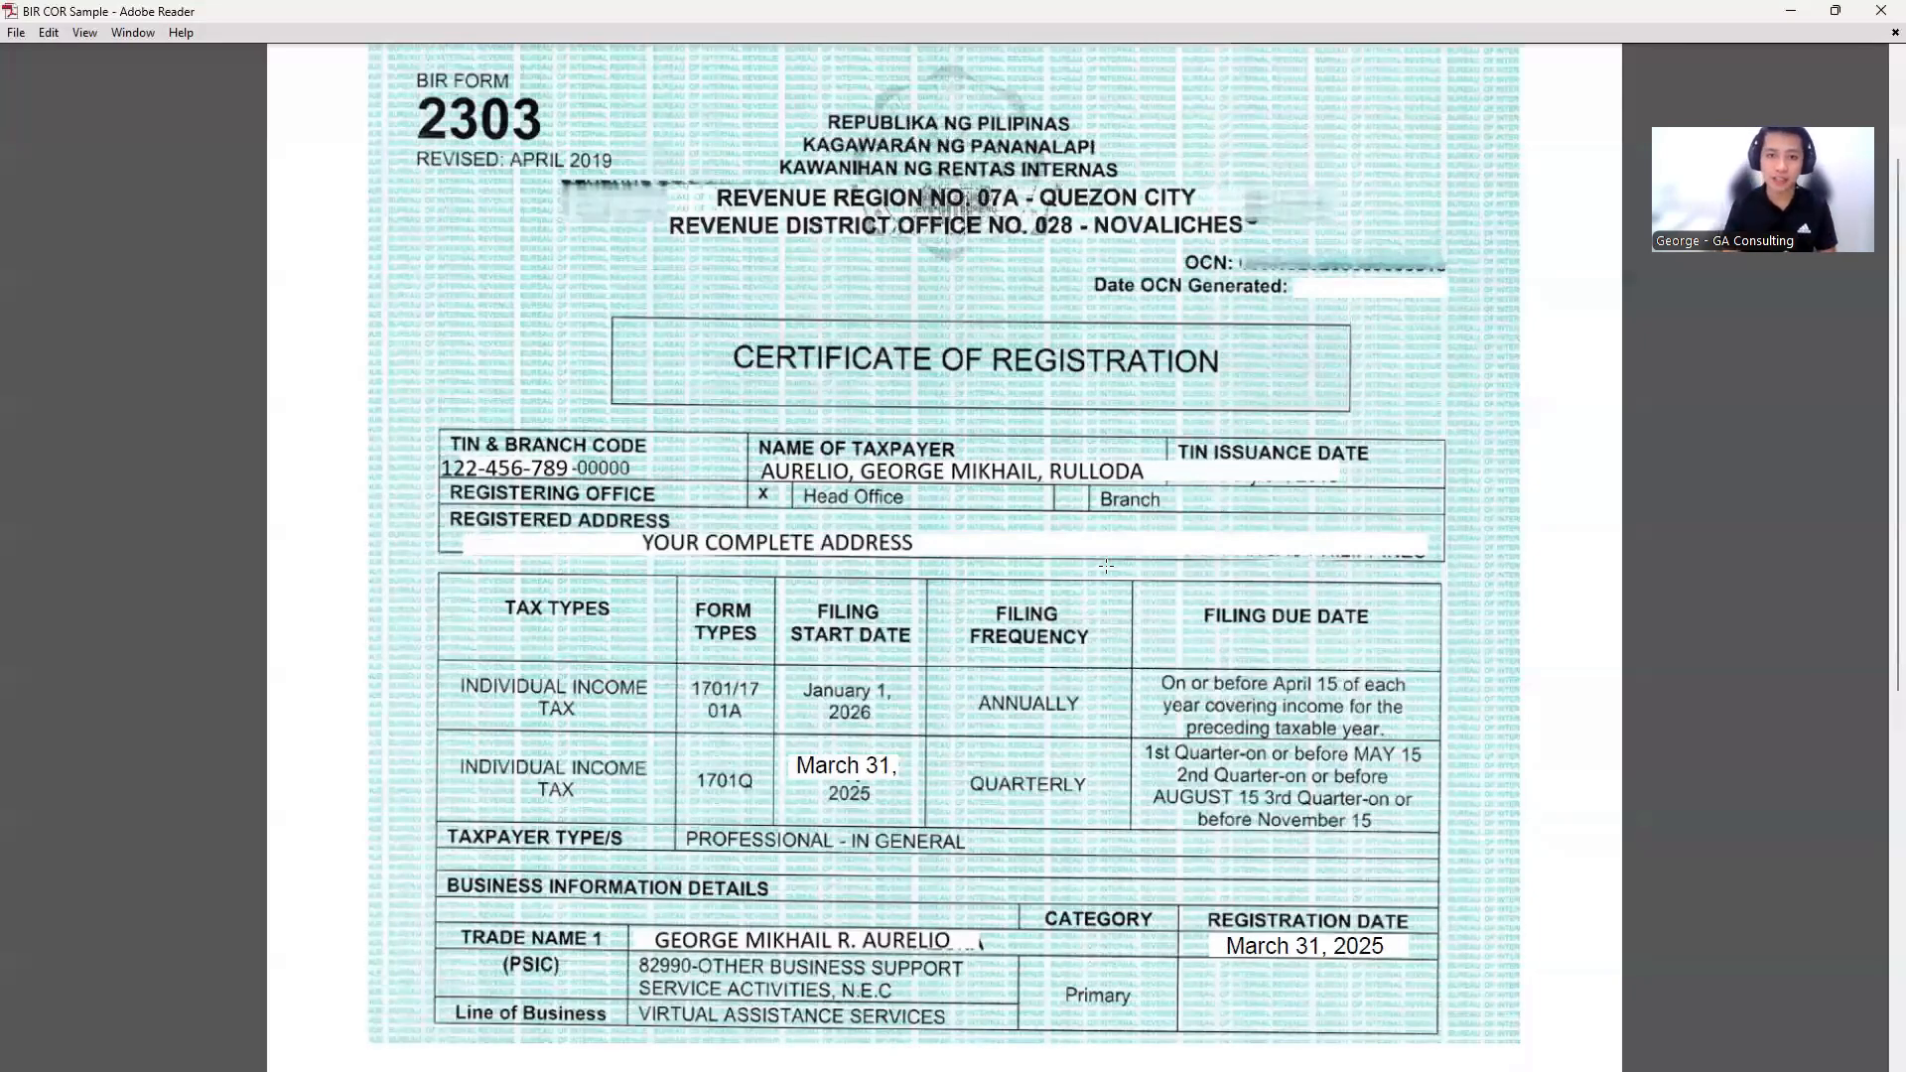
key(alt+Tab)
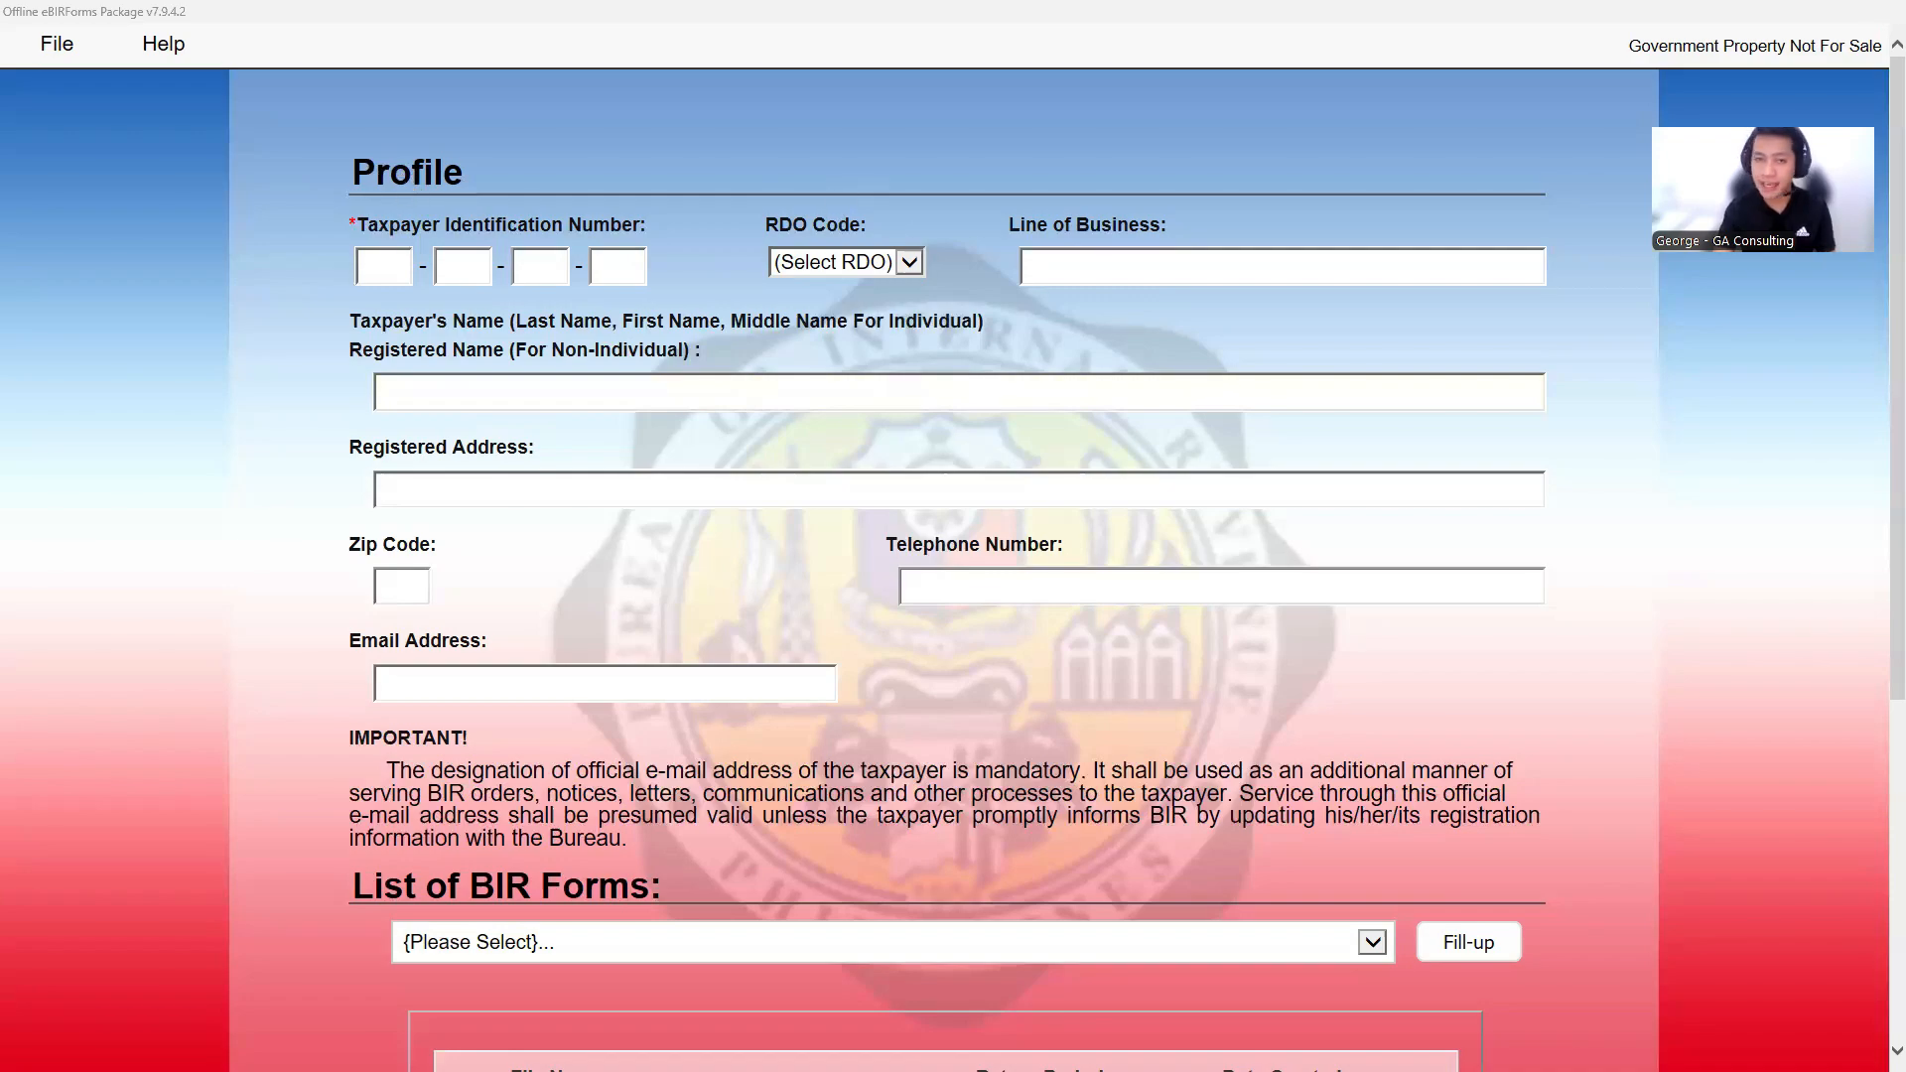
key(alt+Tab)
double_click(646, 283)
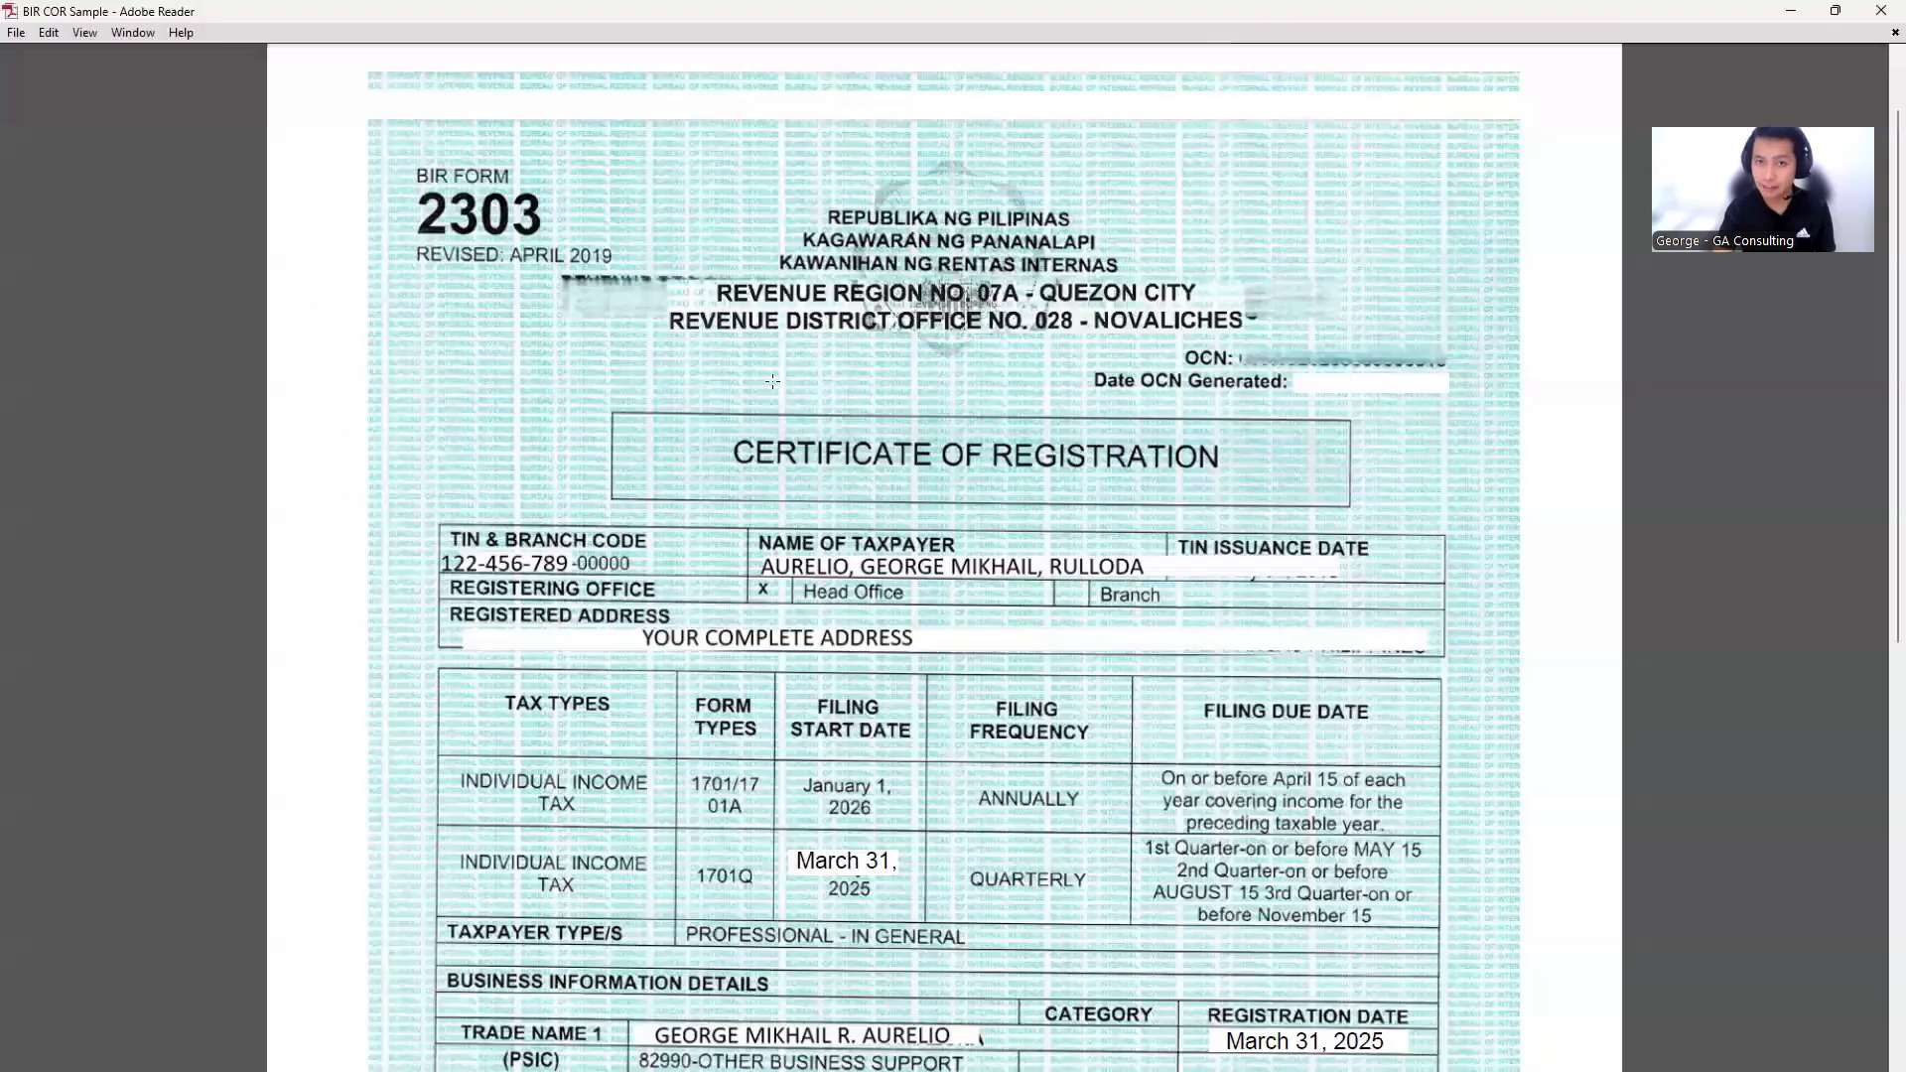
scroll(772, 381, down, 1)
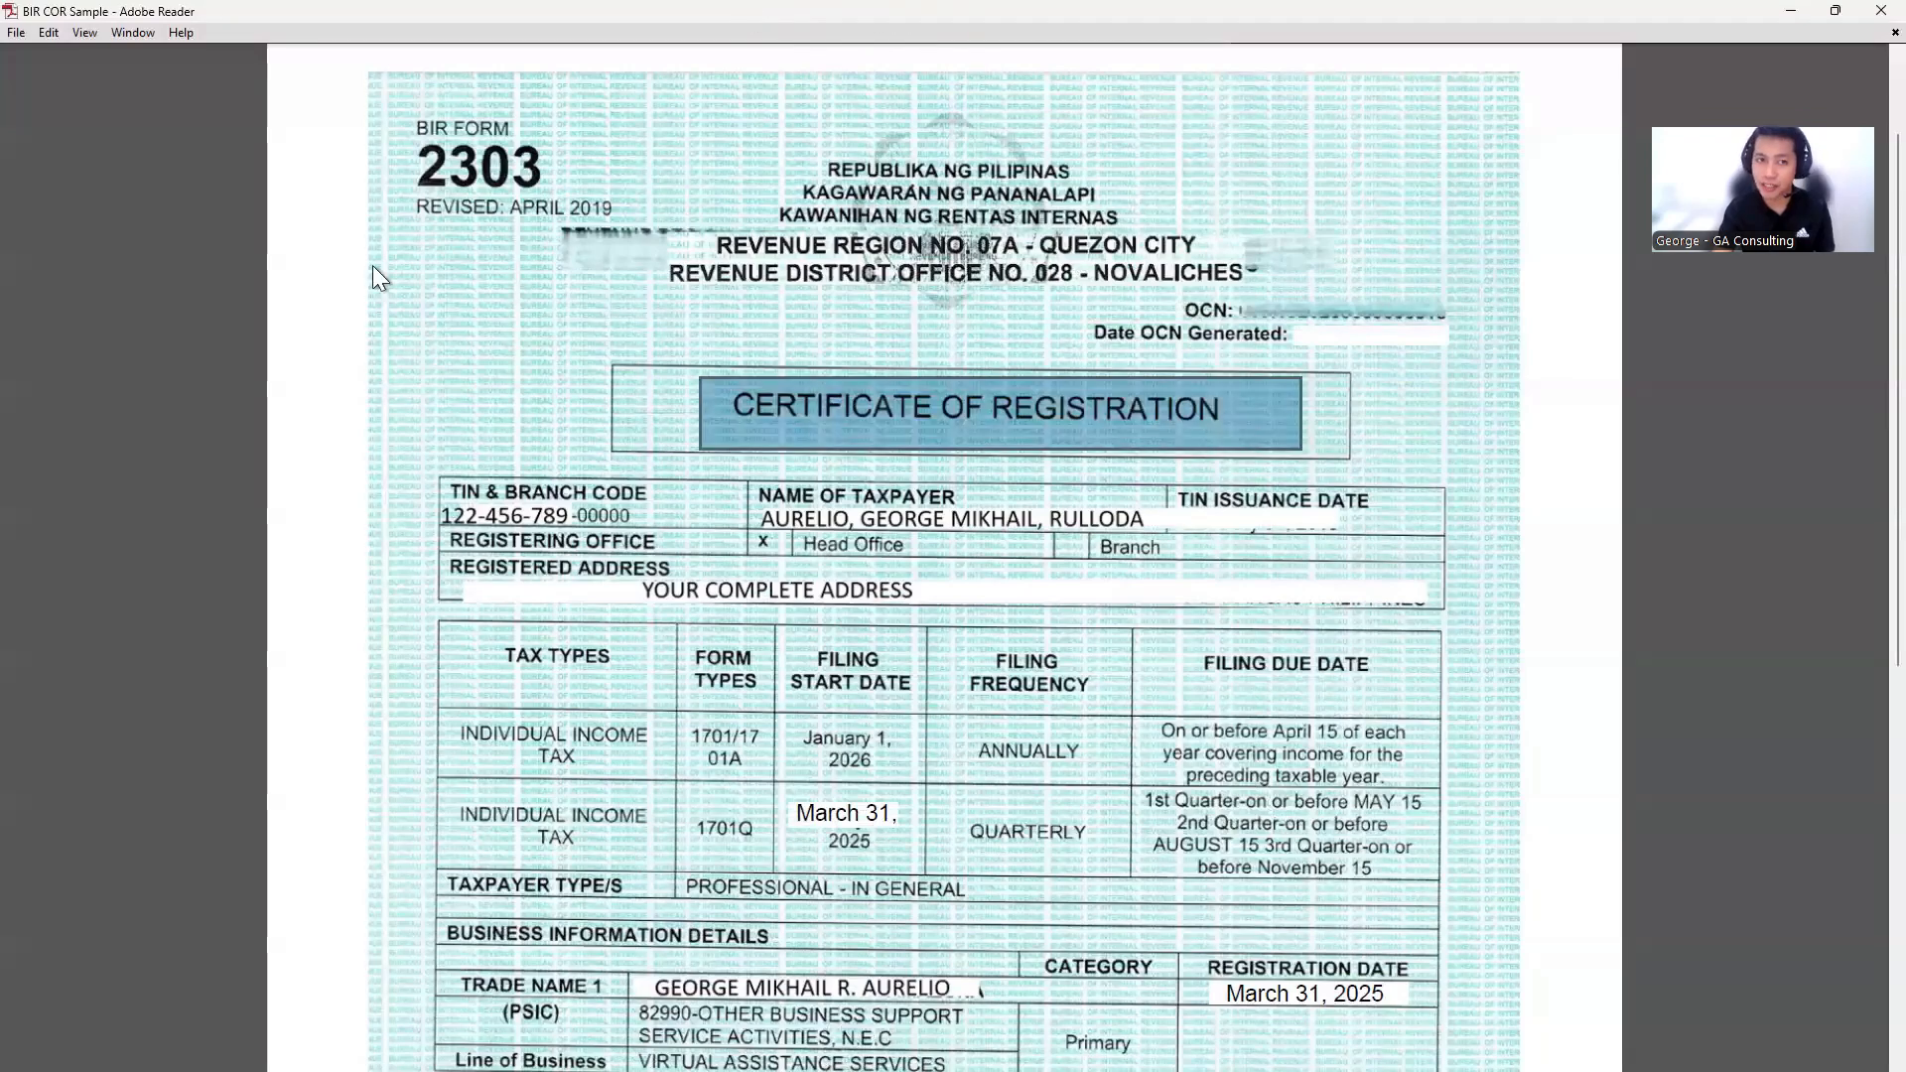
key(alt+Tab)
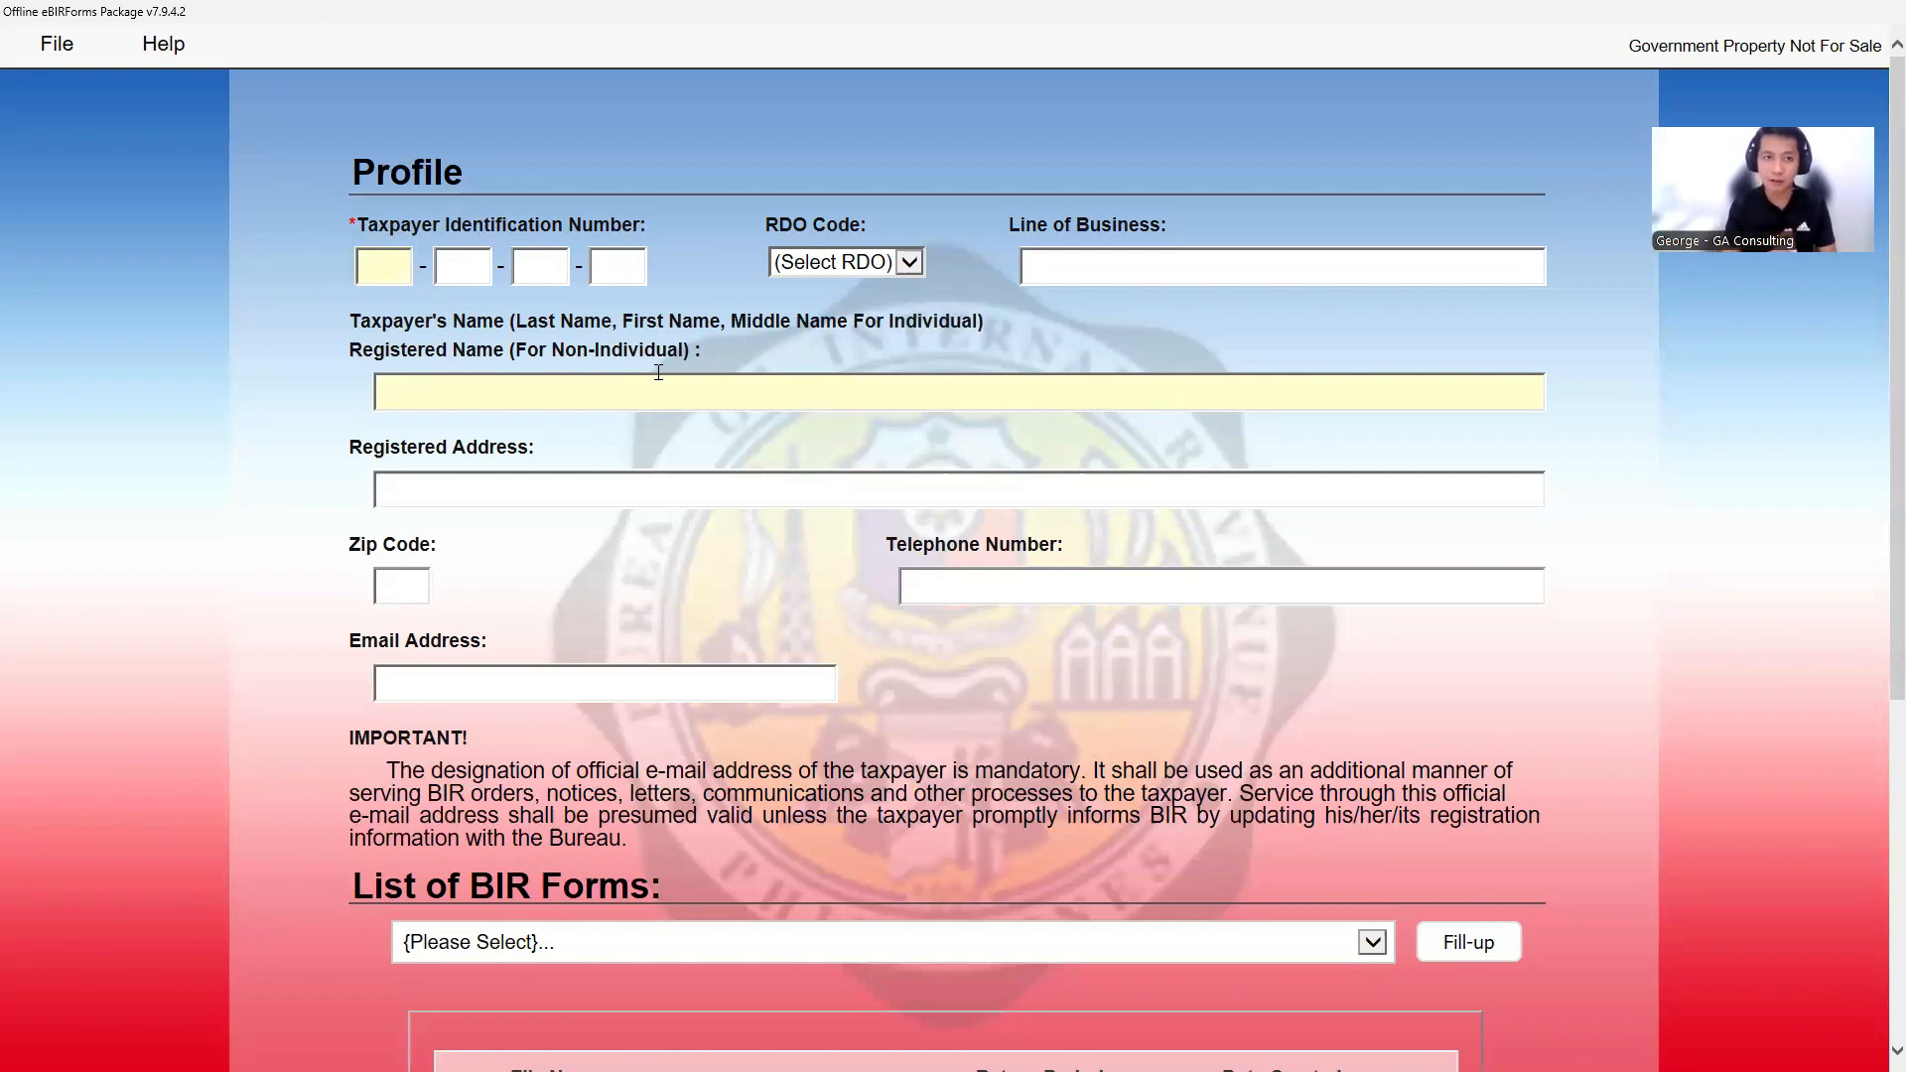
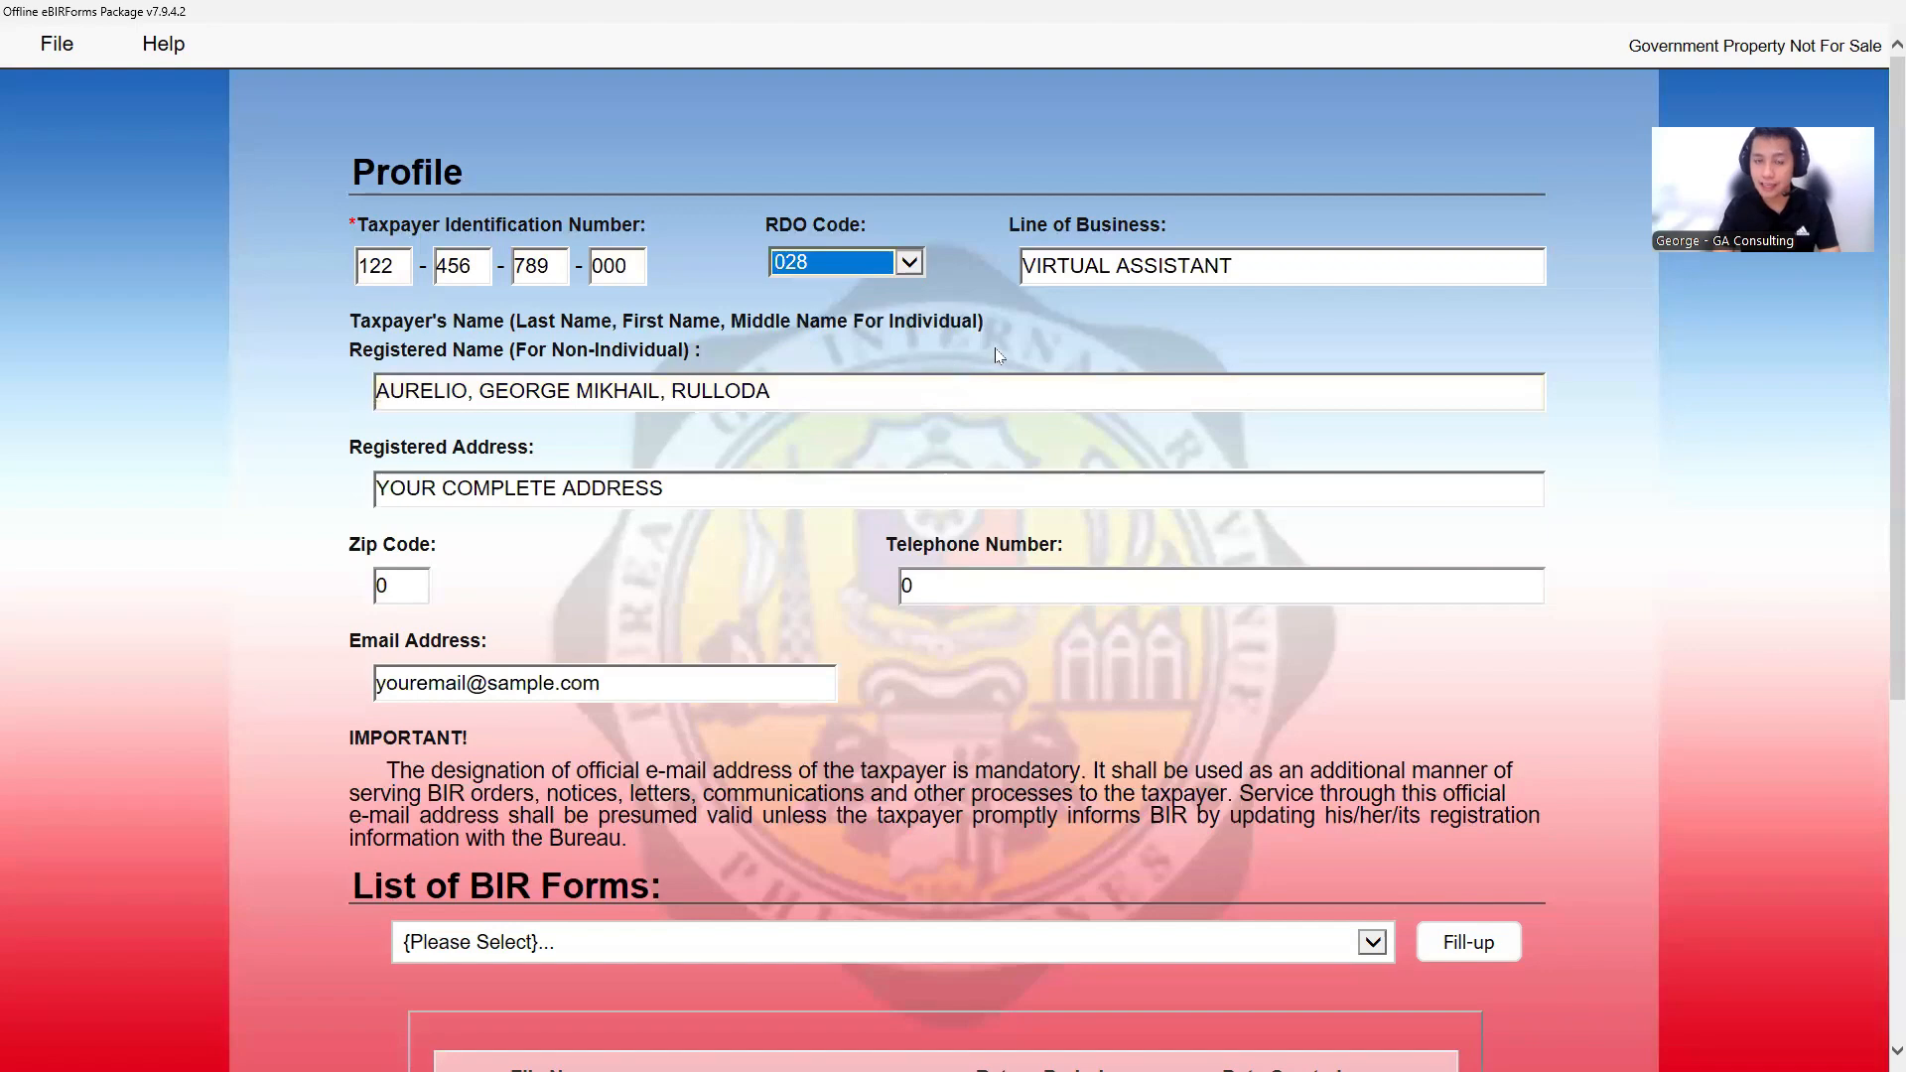
- Enter the taxpayer's TIN, then move through the profile fields before checking the certificate
key(Tab)
key(Tab)
scroll(1028, 402, down, 2)
scroll(1033, 407, up, 2)
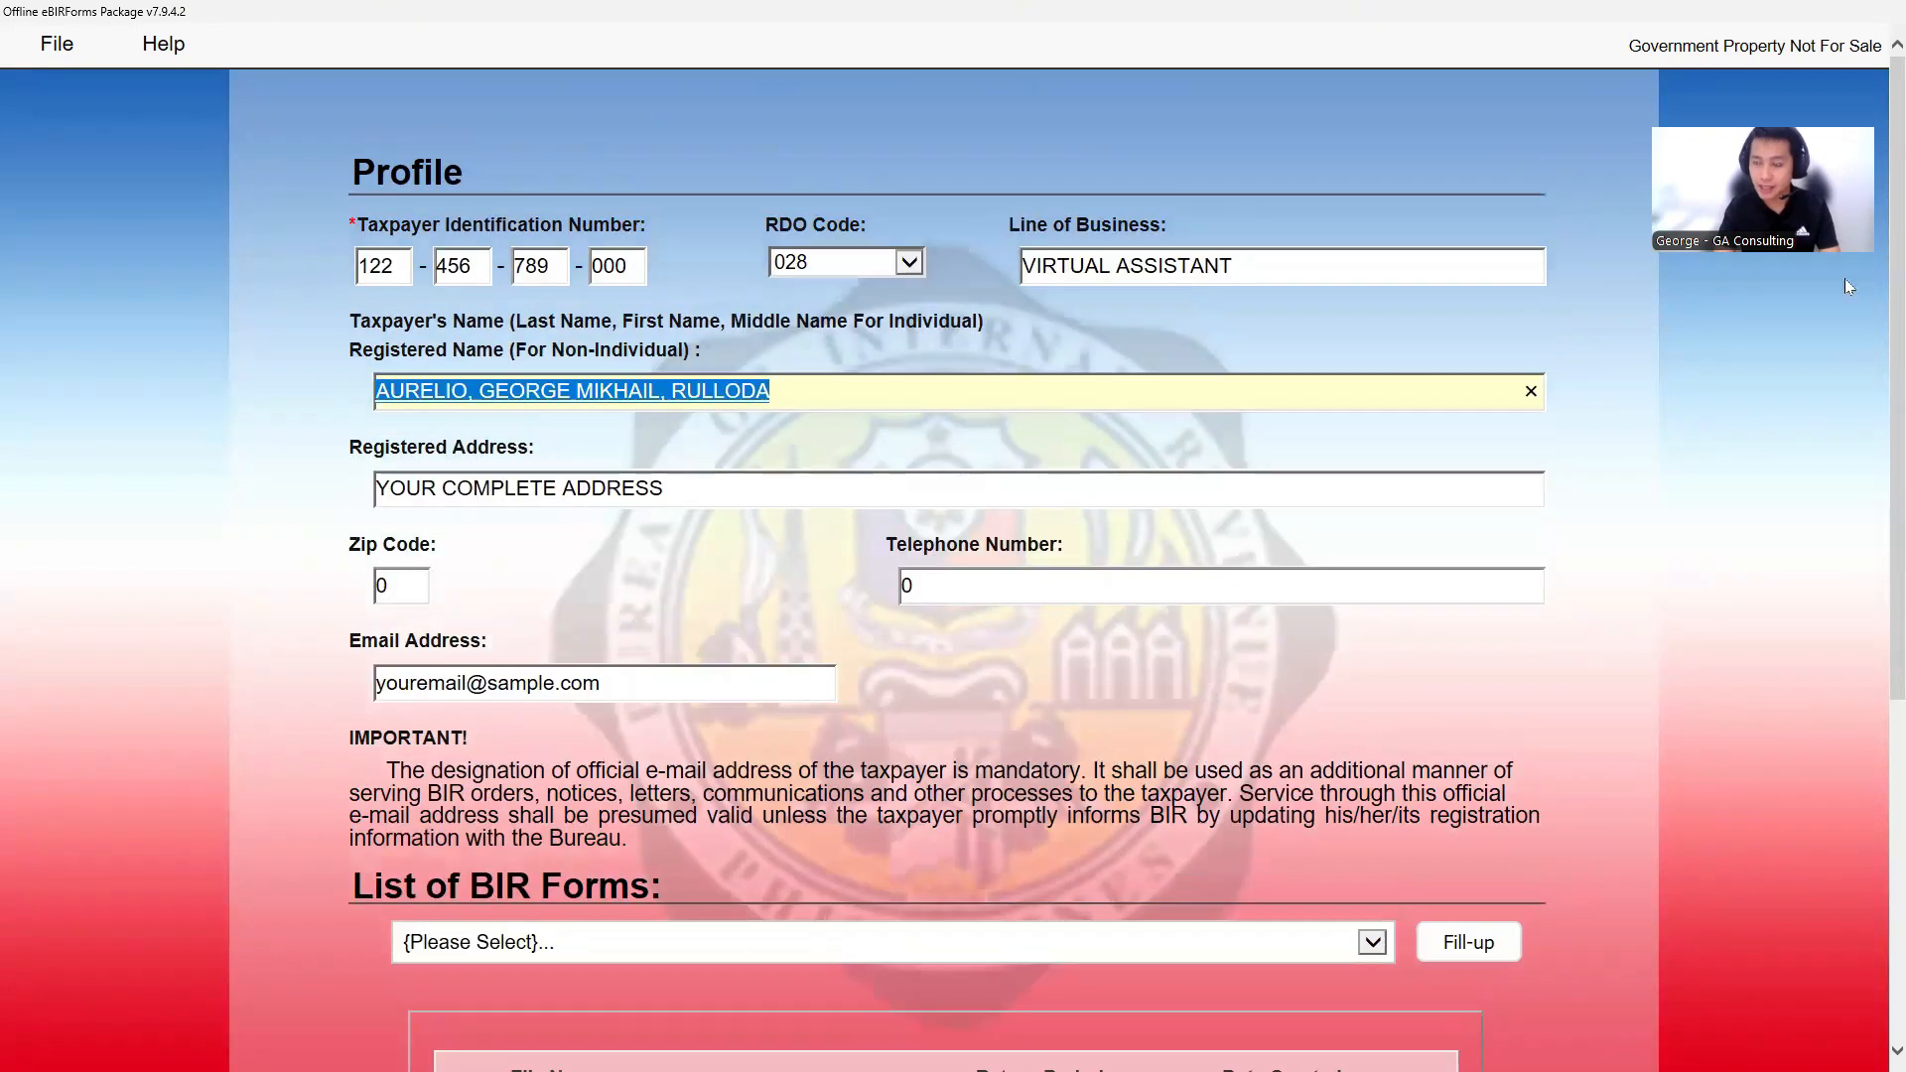
key(Tab)
key(Tab)
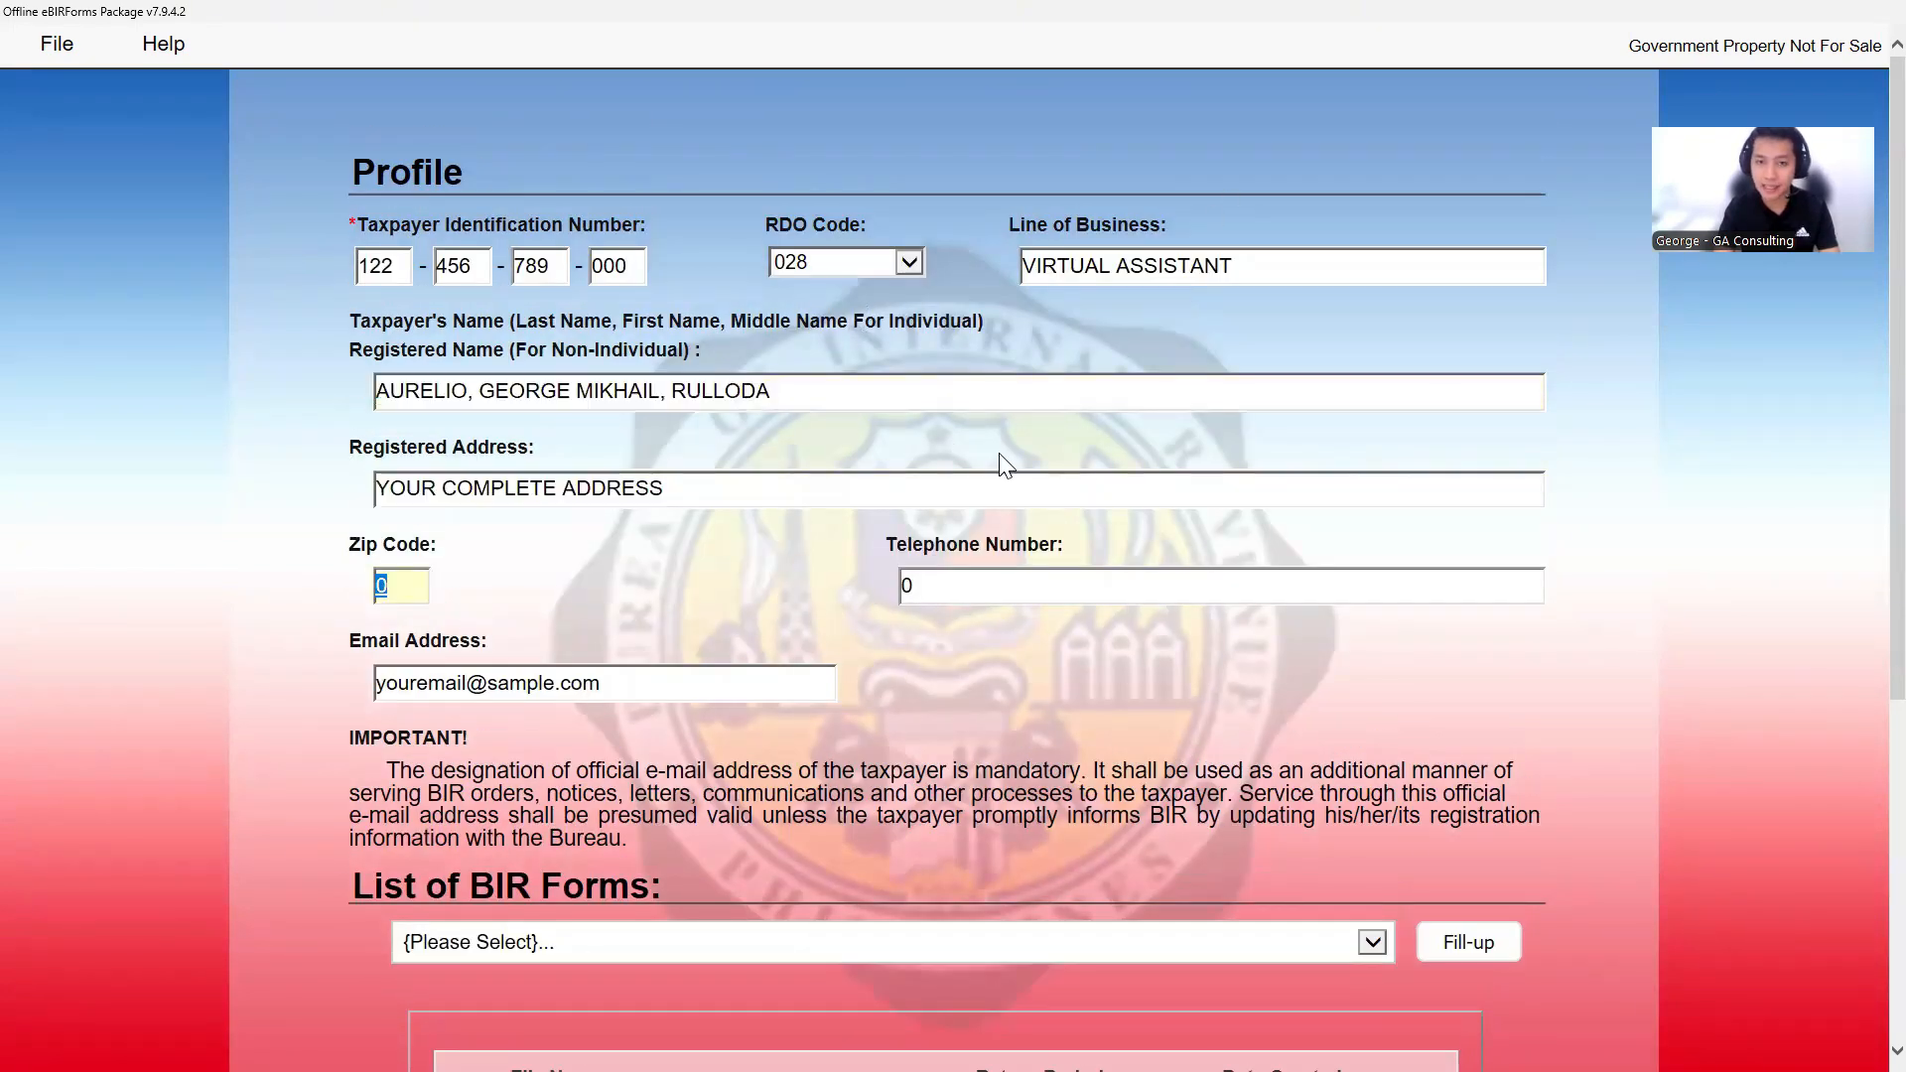
key(alt+Tab)
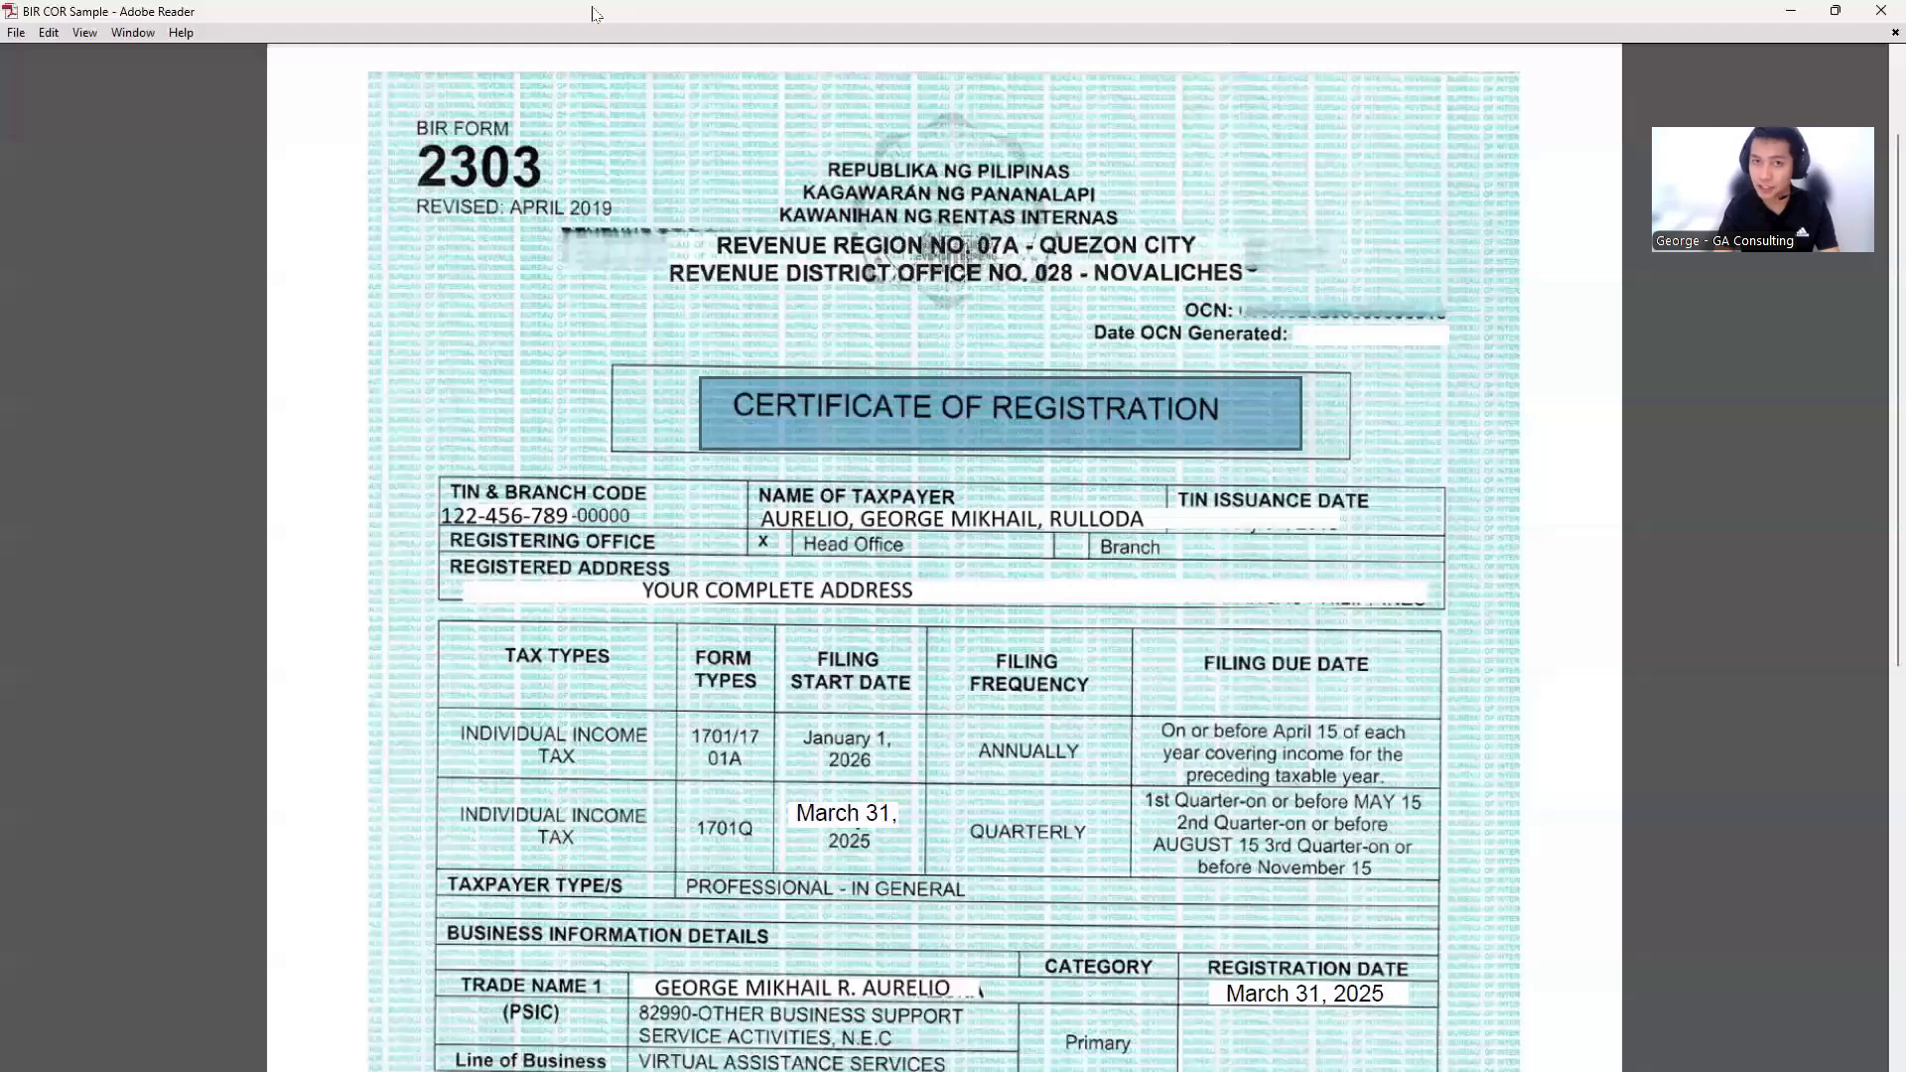
- Bring the registration certificate PDF to the front and maximize it
key(alt+Tab)
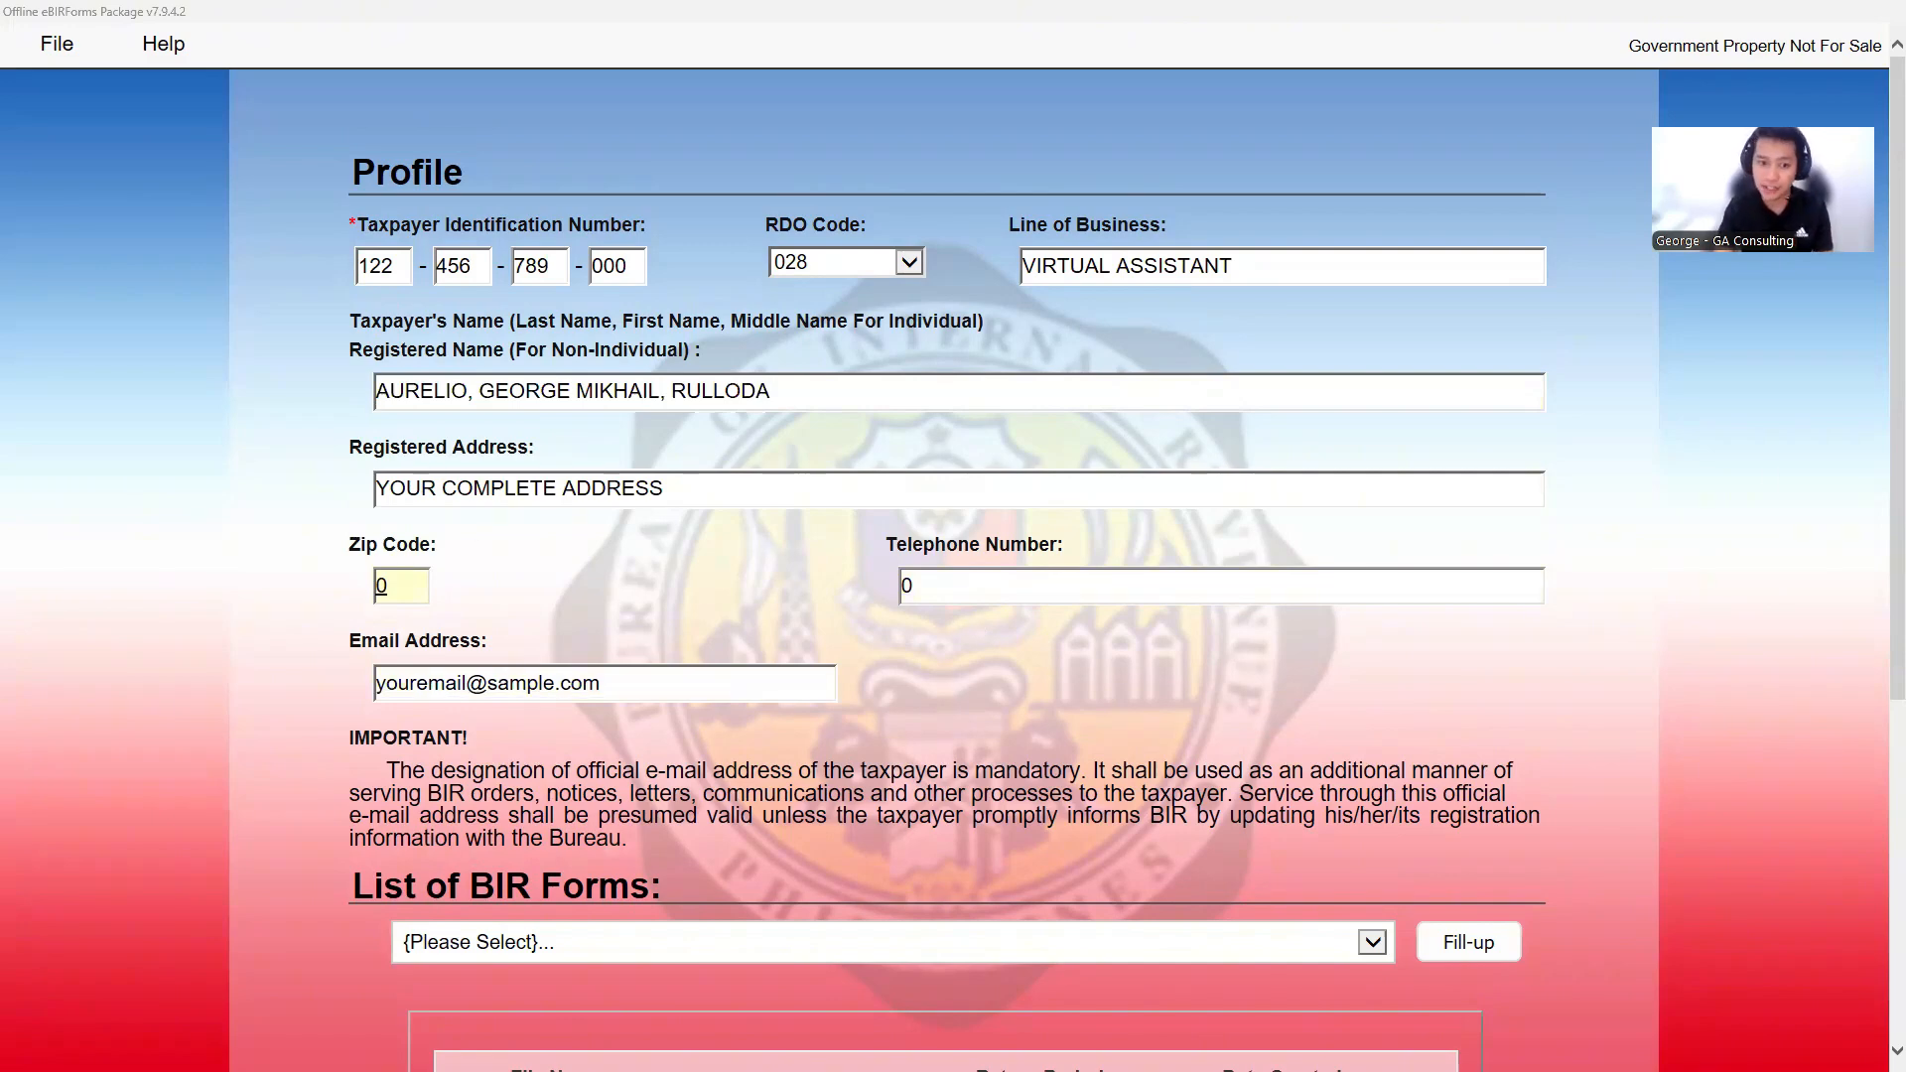
key(alt+Tab)
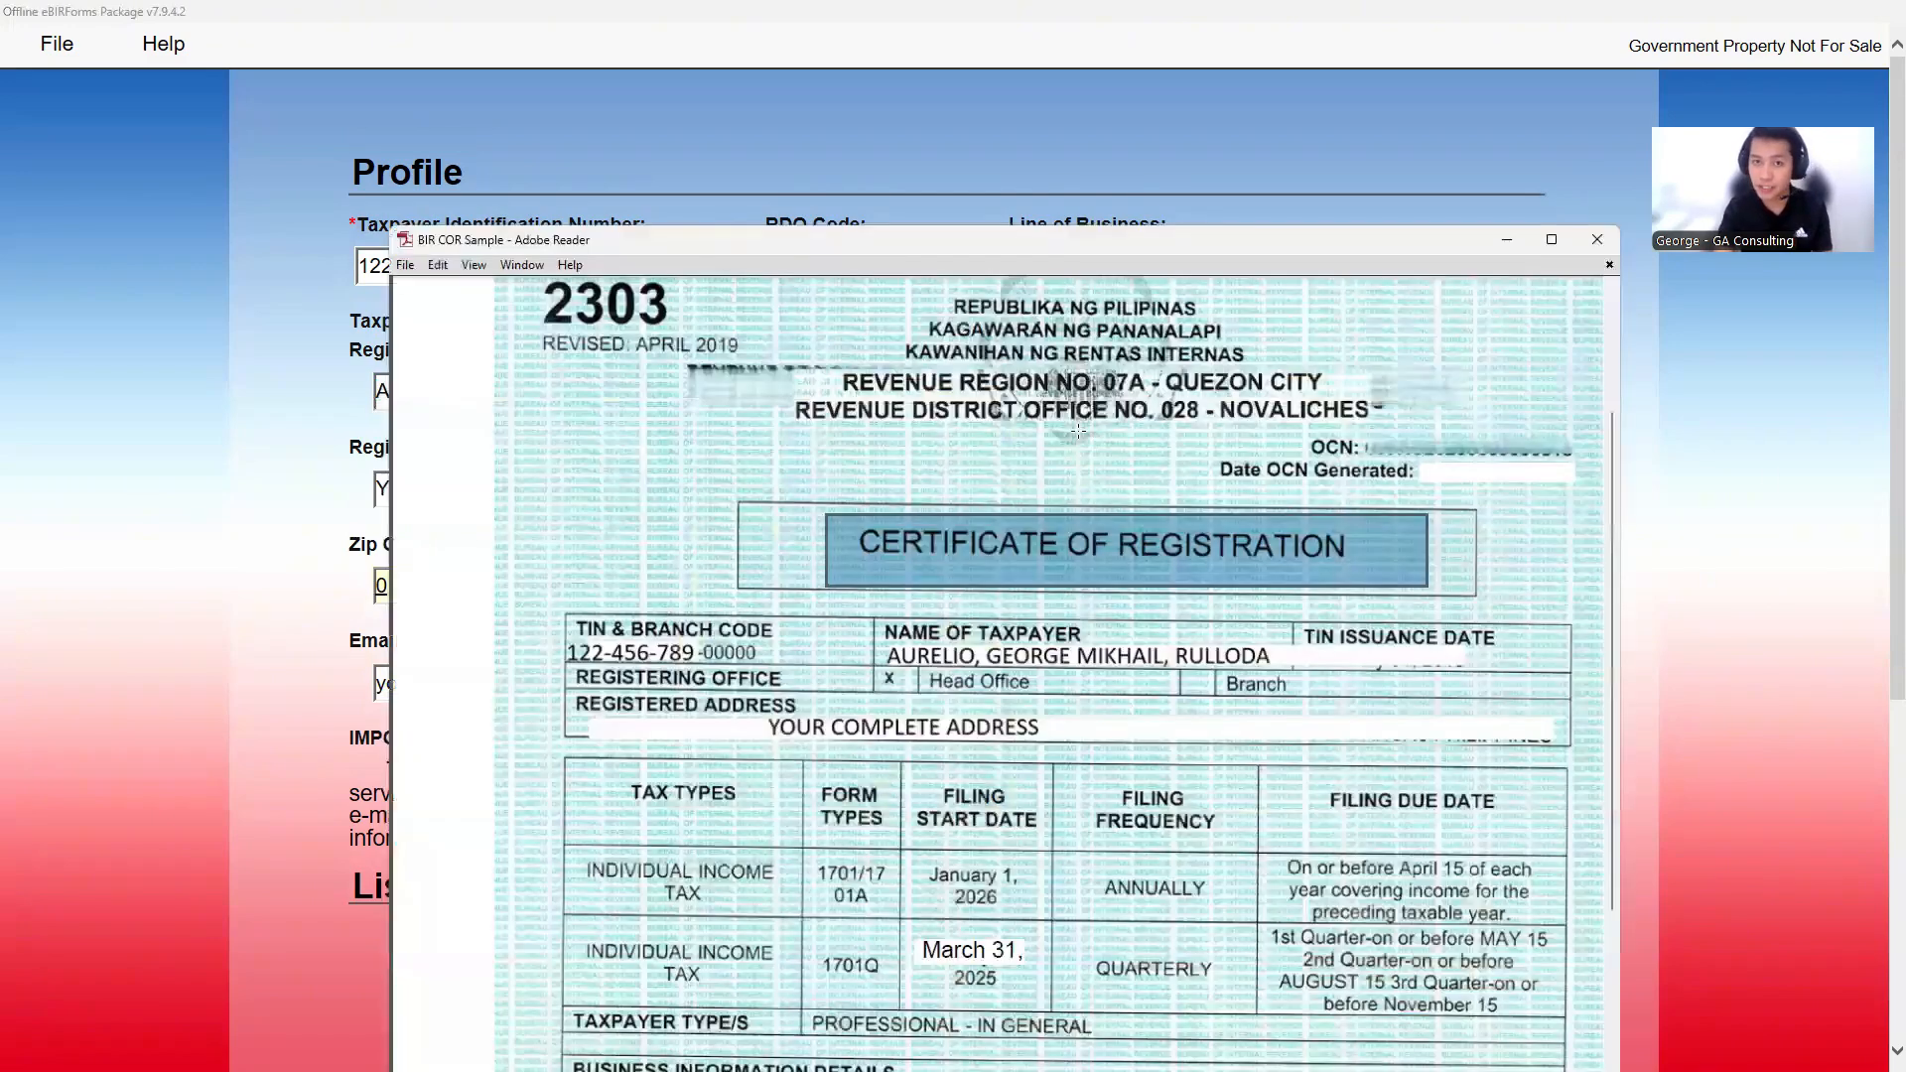
double_click(933, 245)
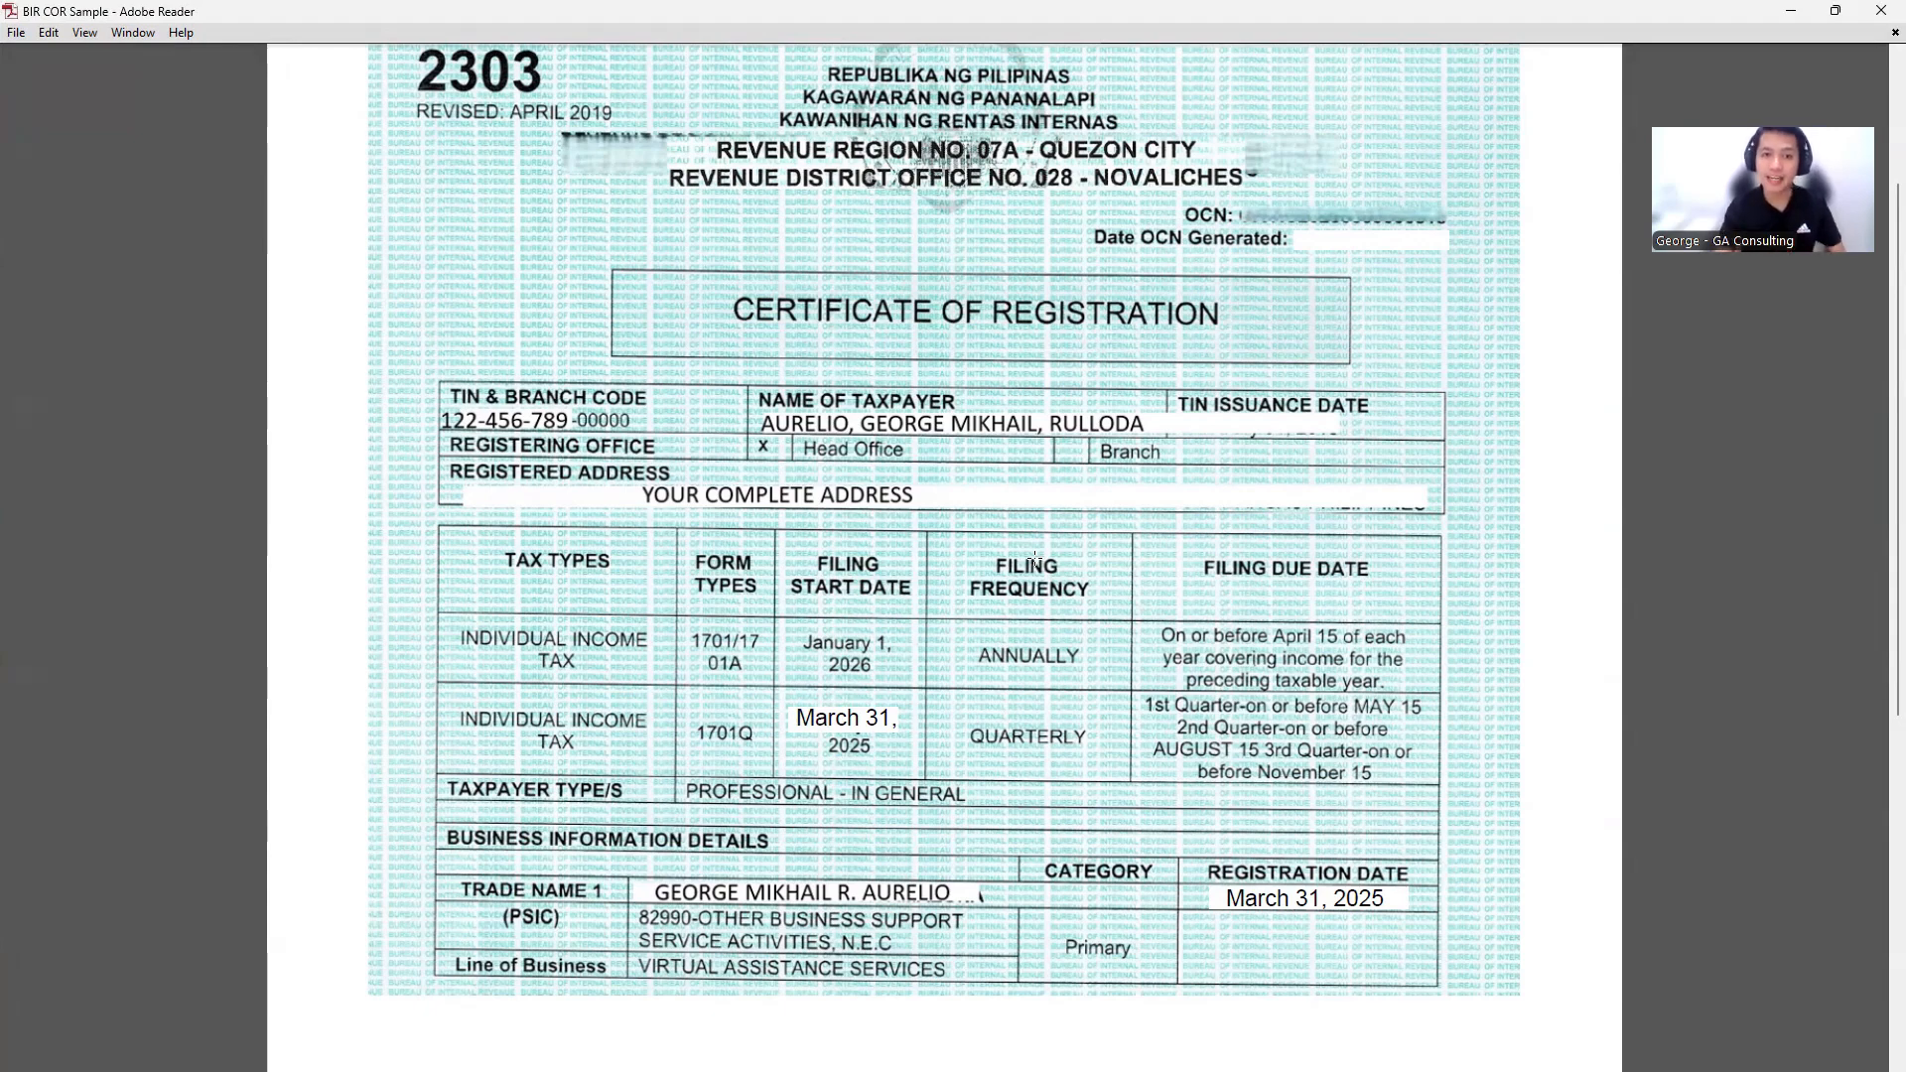
scroll(1114, 456, down, 1)
- Mark the Individual Income Tax rows, the 1701Q quarterly row and its May 15 due date
drag(465, 495, 678, 534)
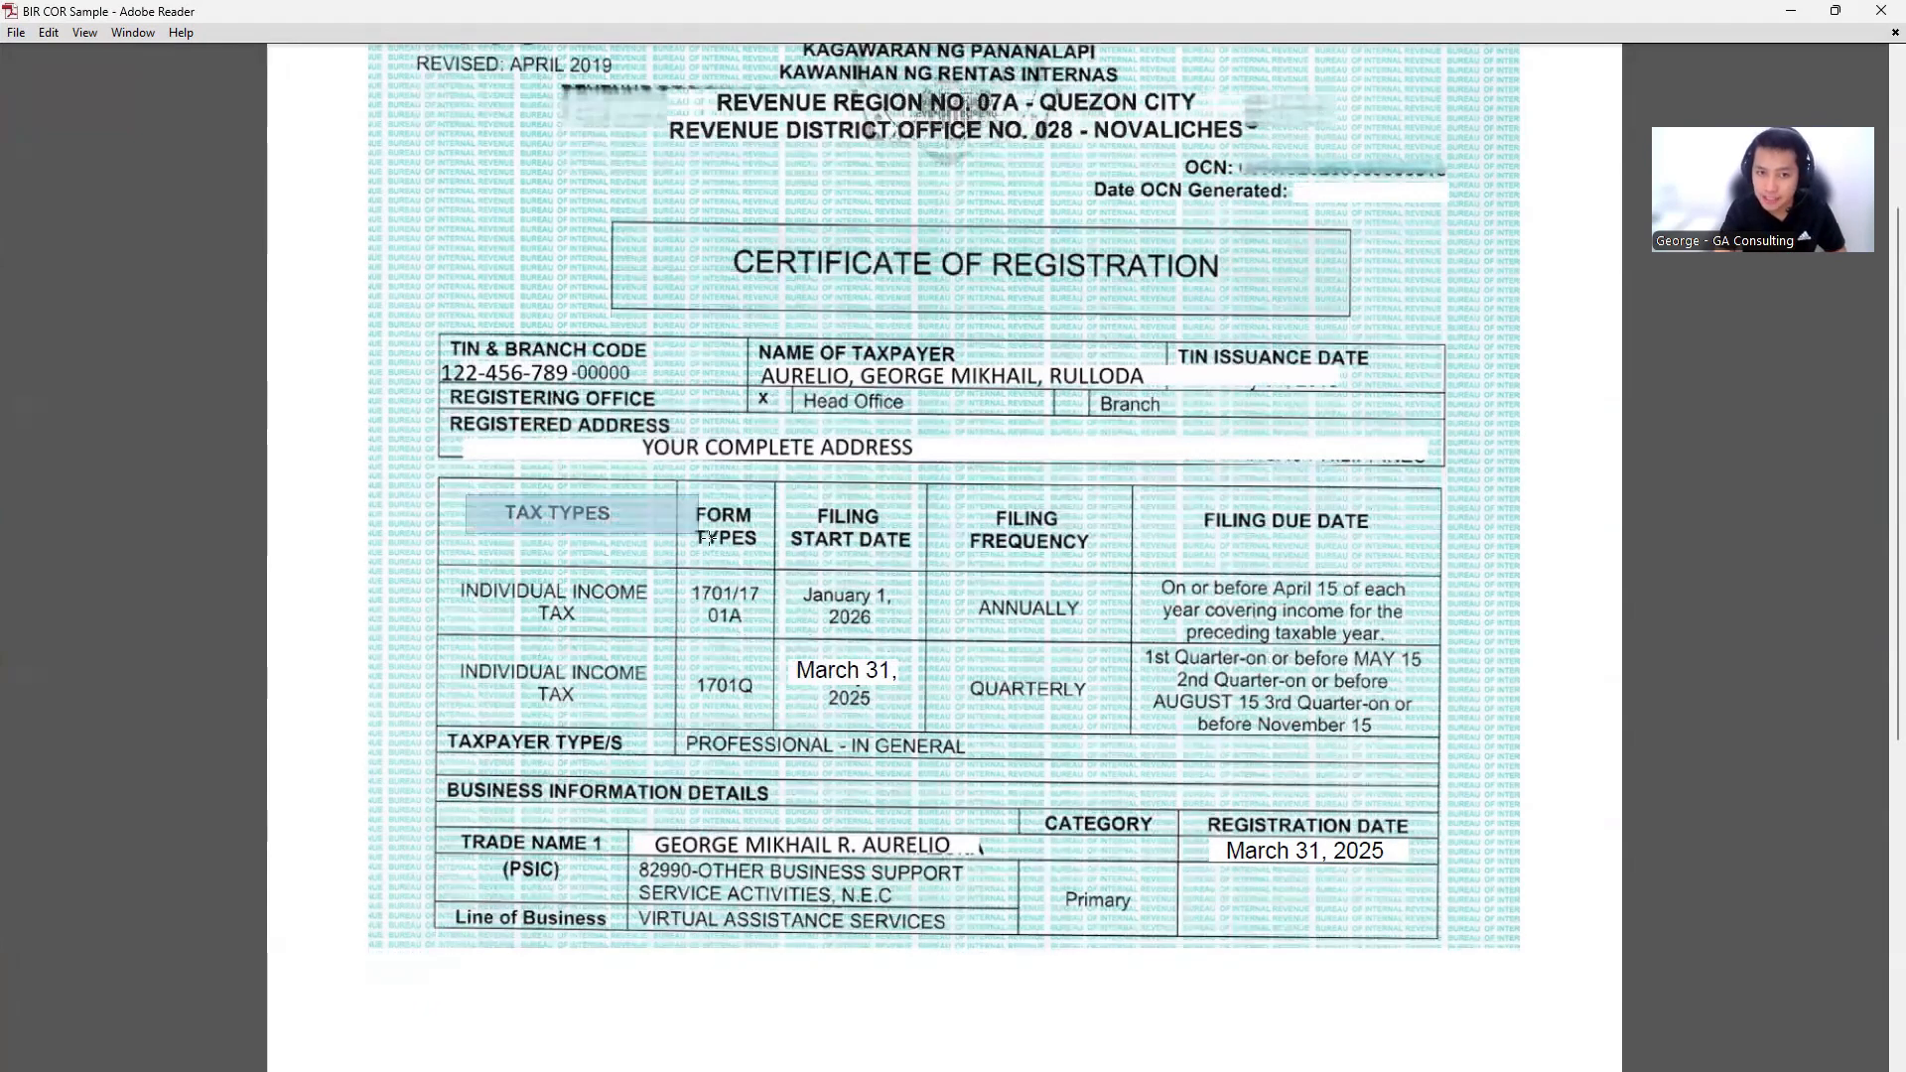
scroll(1415, 589, down, 1)
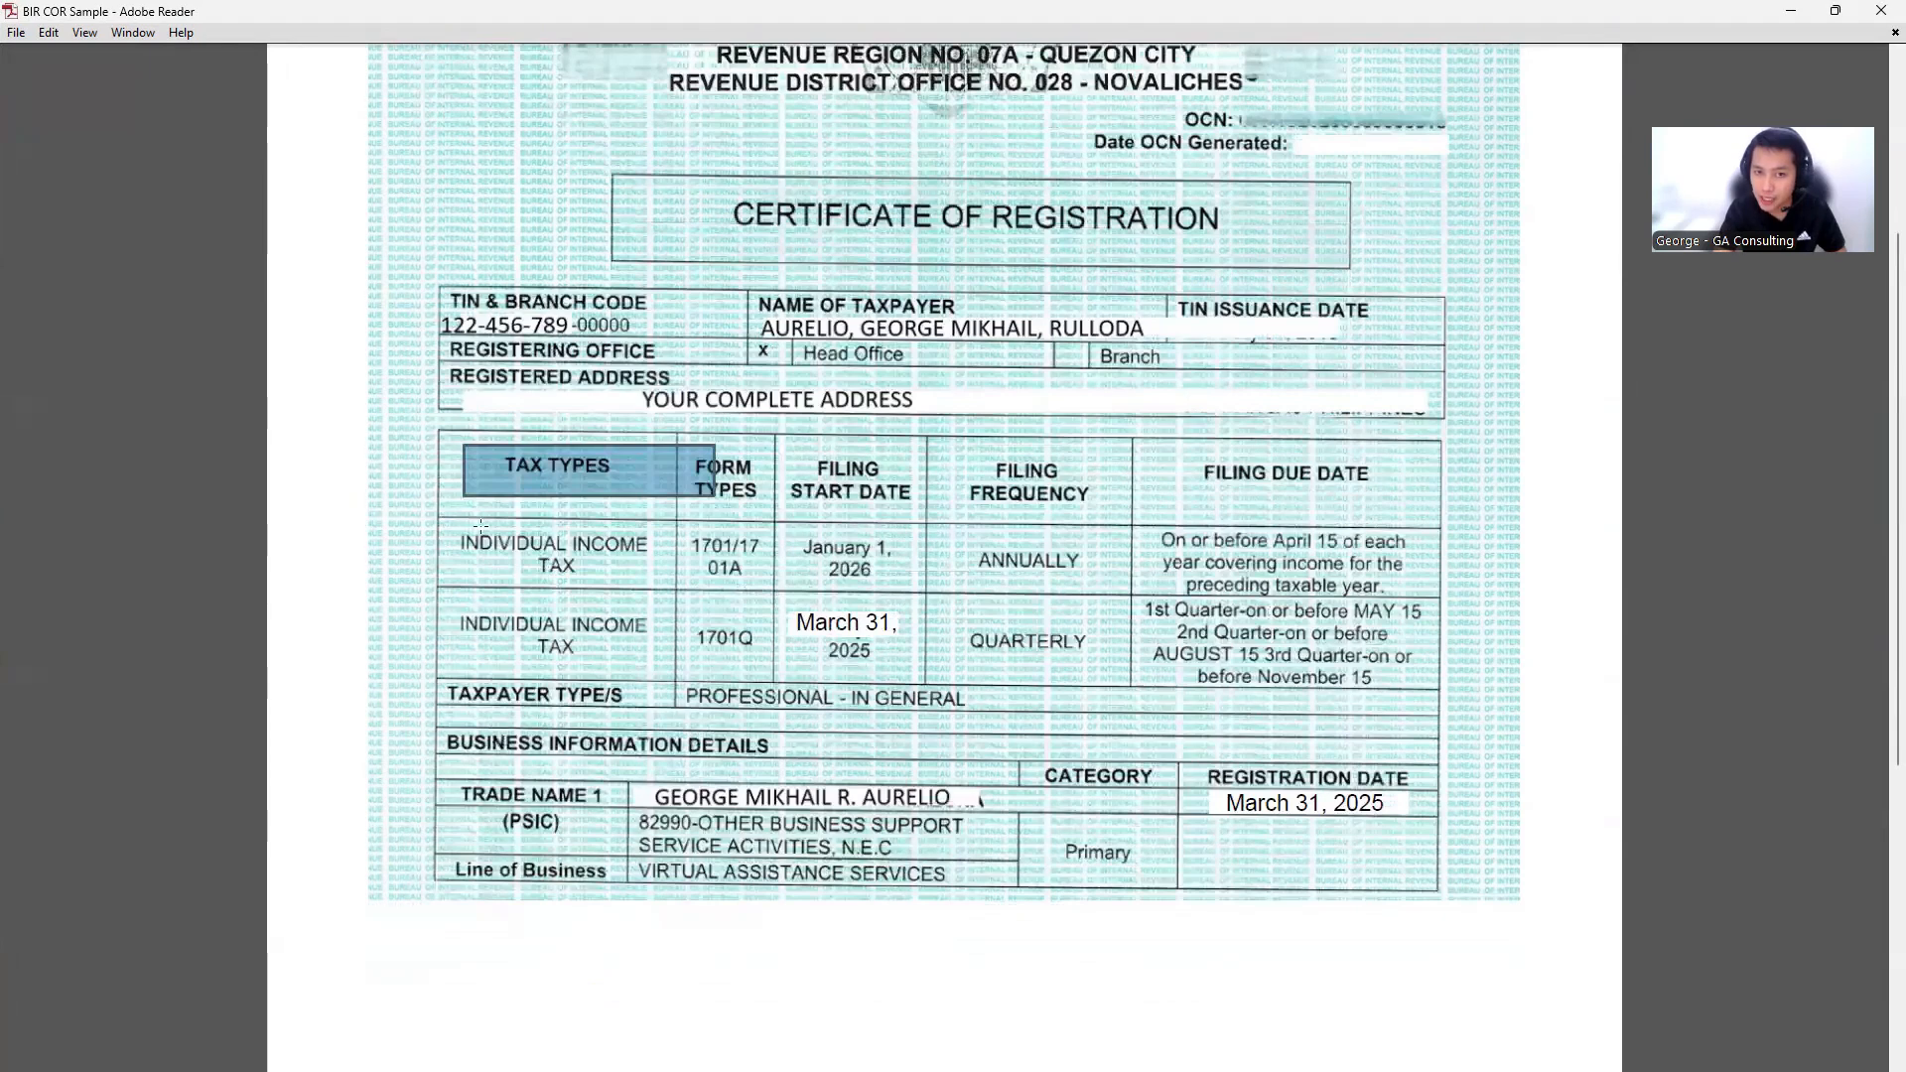
drag(448, 516, 1456, 615)
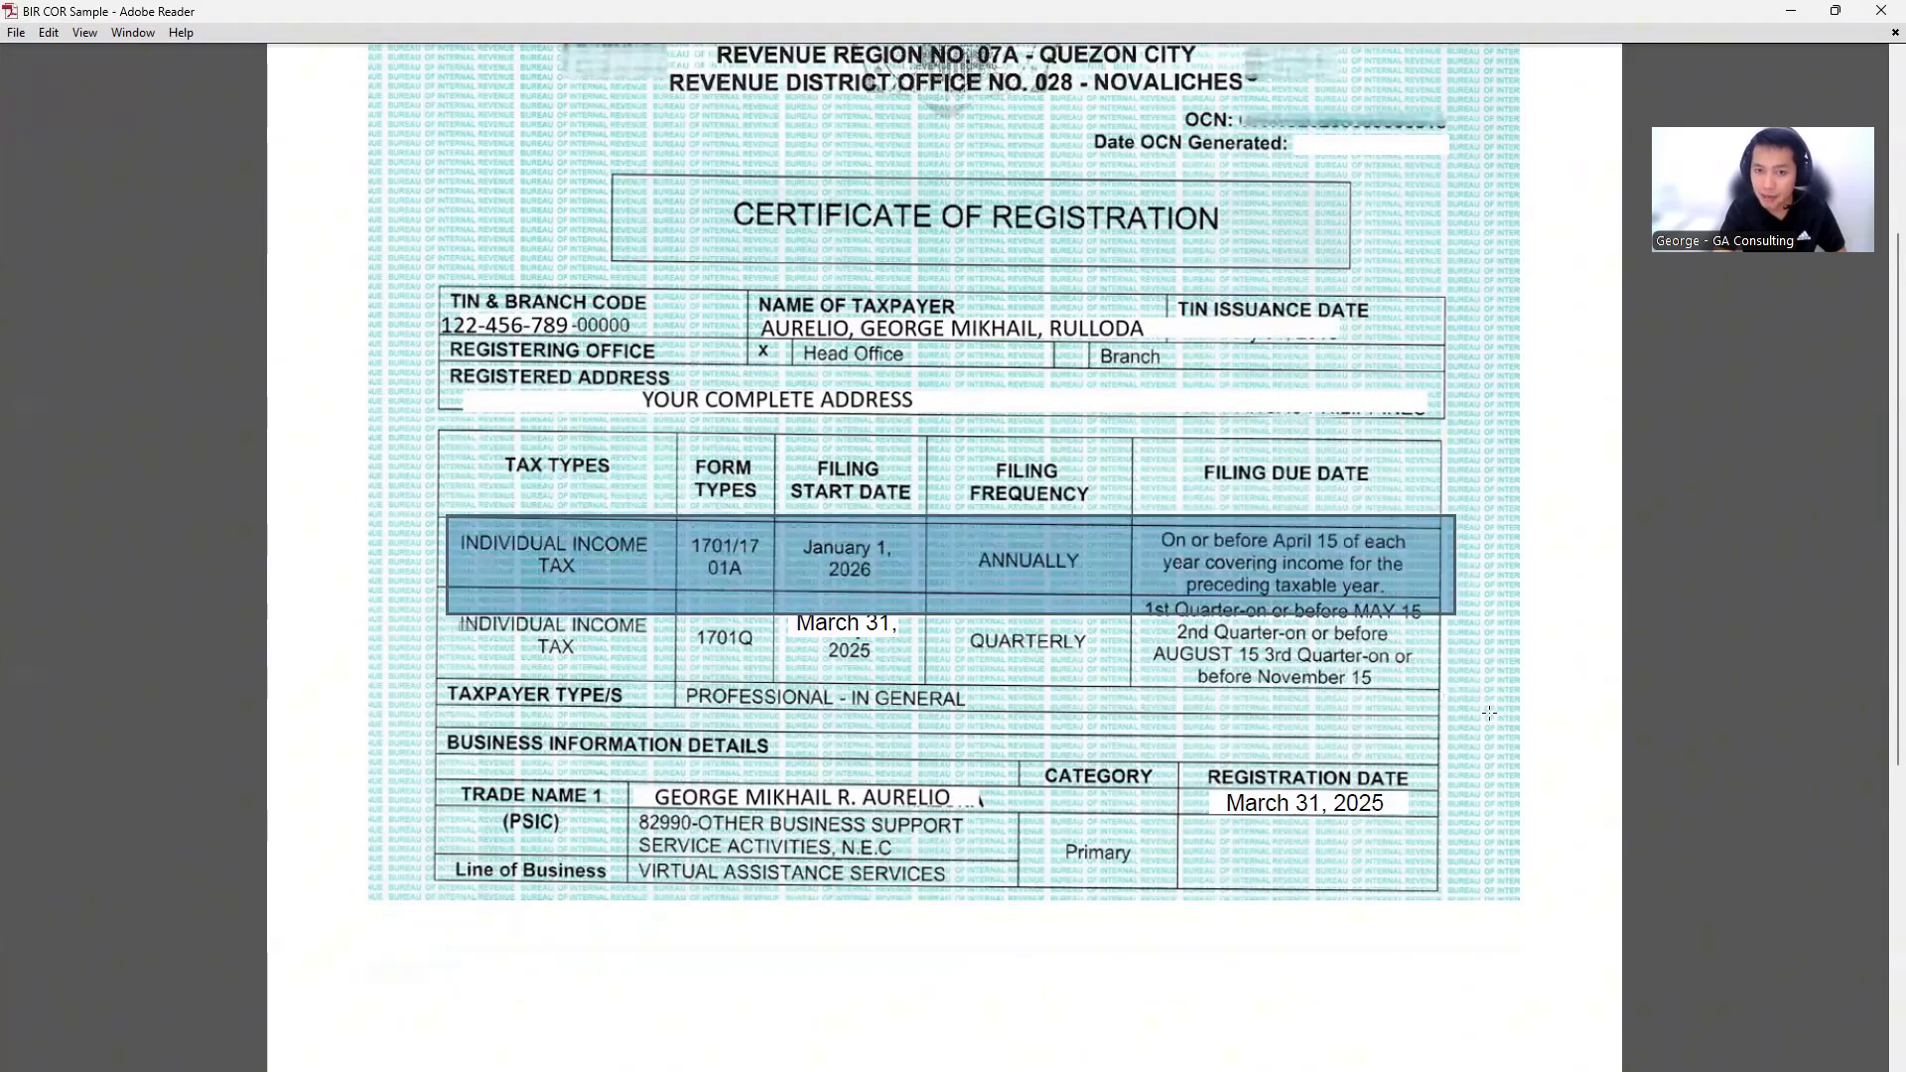
drag(456, 620, 1480, 694)
scroll(1012, 636, down, 1)
click(660, 573)
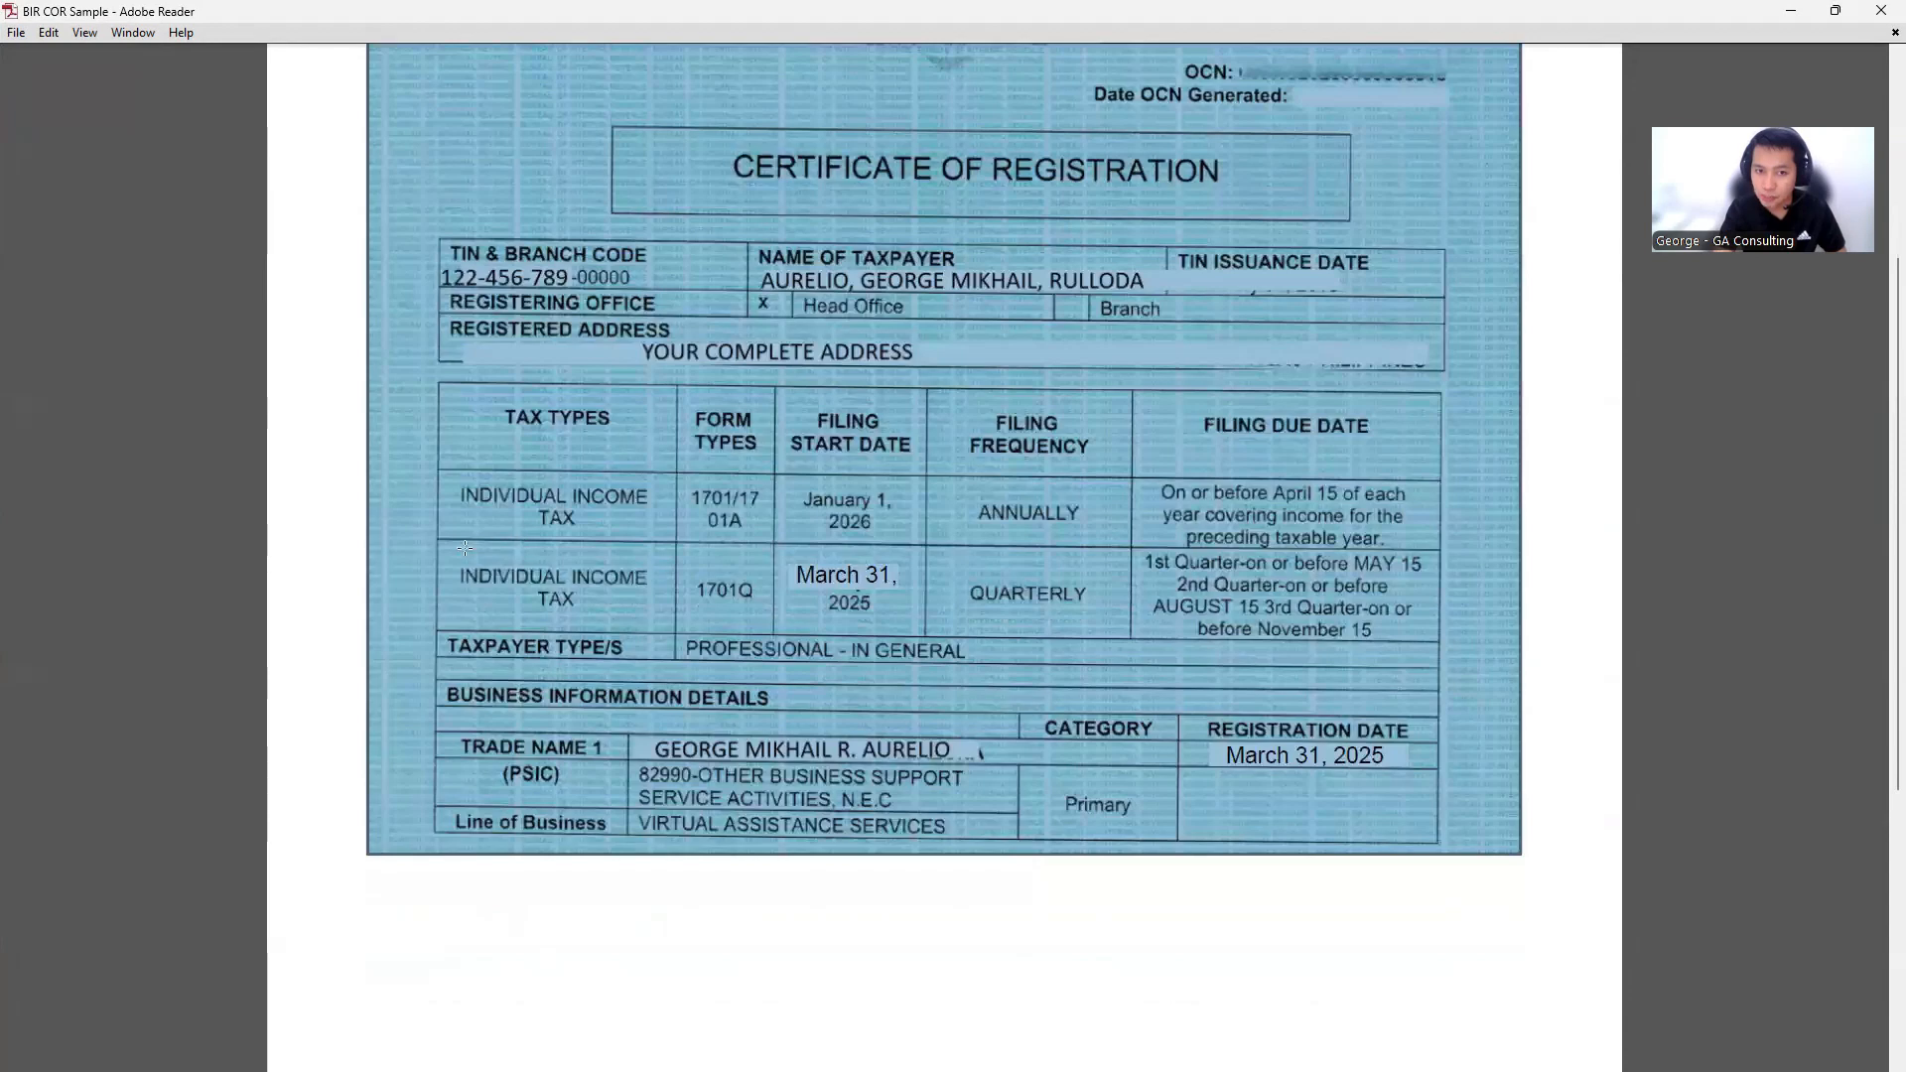
drag(434, 544, 1459, 647)
click(1350, 566)
drag(1345, 544, 1439, 594)
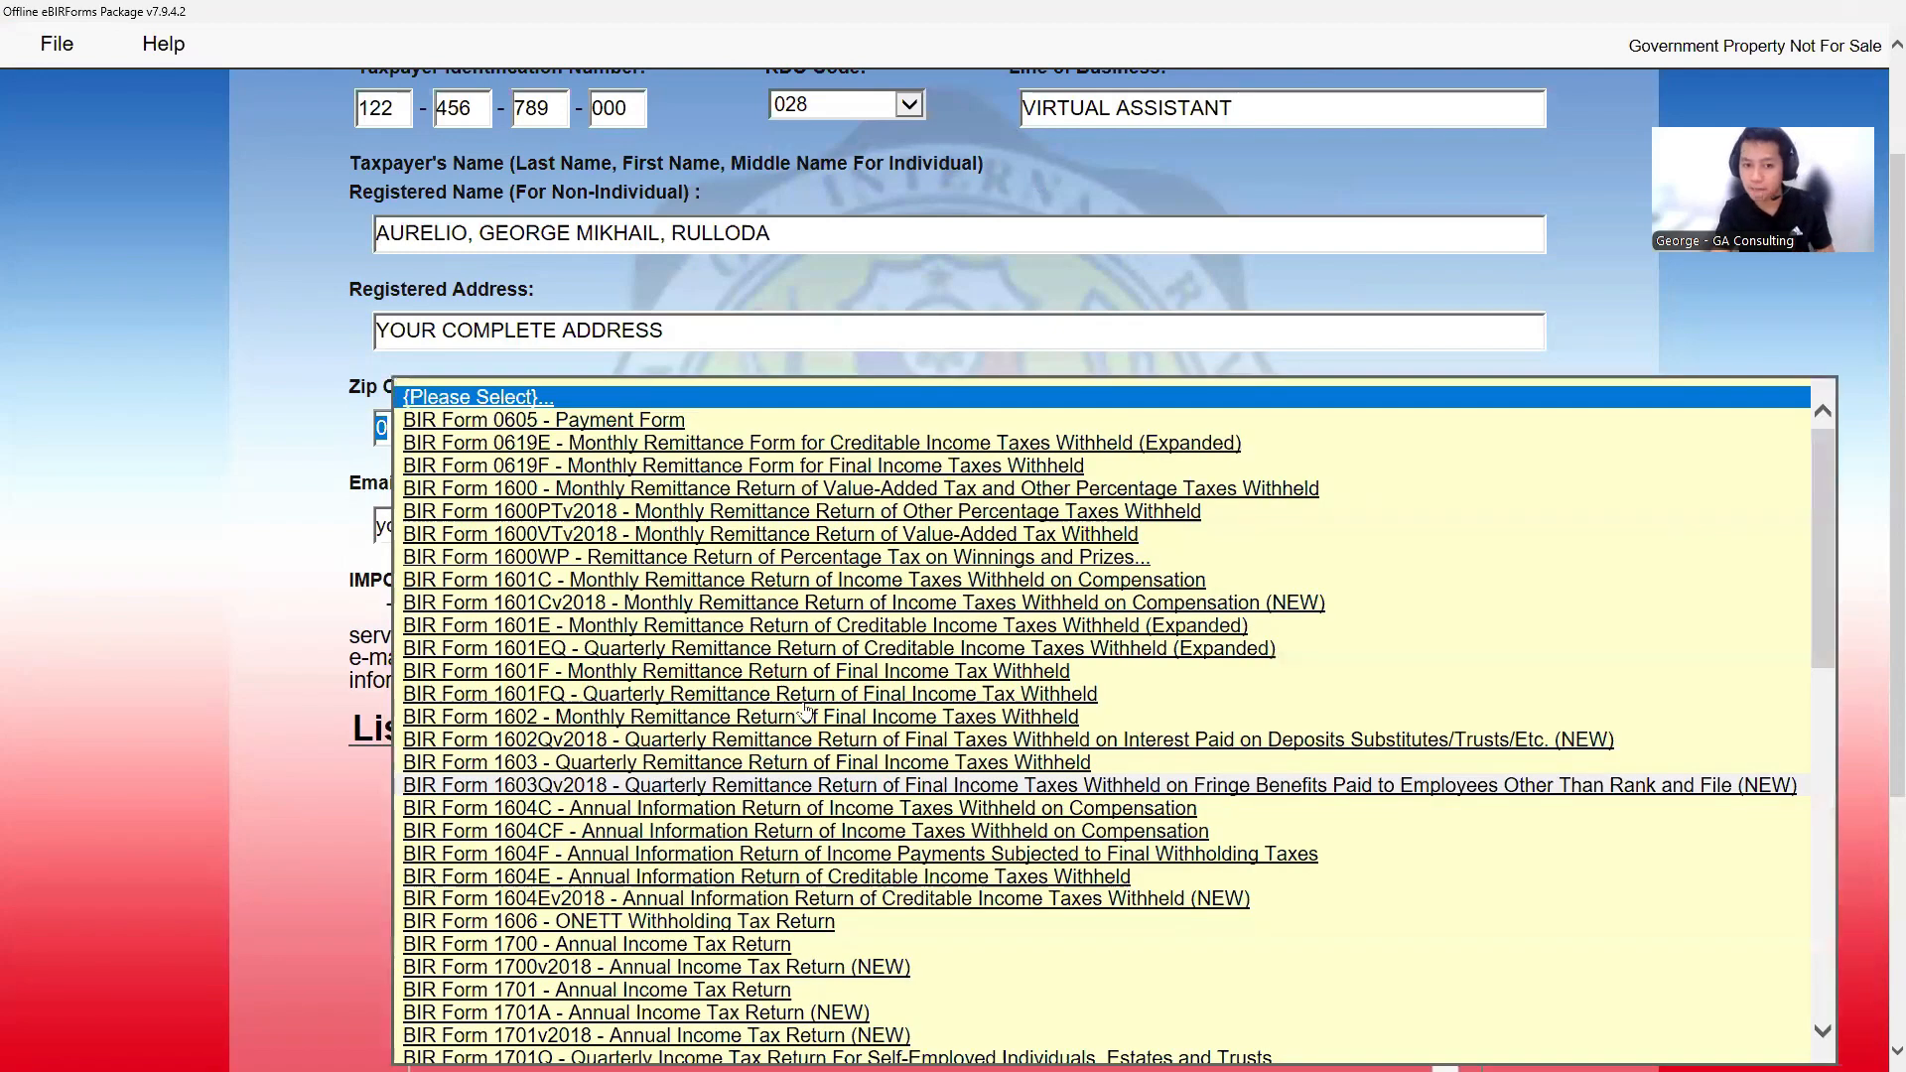
- Choose BIR Form 1701Qv2018, fill it up after the profile saves, and select year 2025
scroll(806, 709, down, 9)
scroll(556, 596, up, 1)
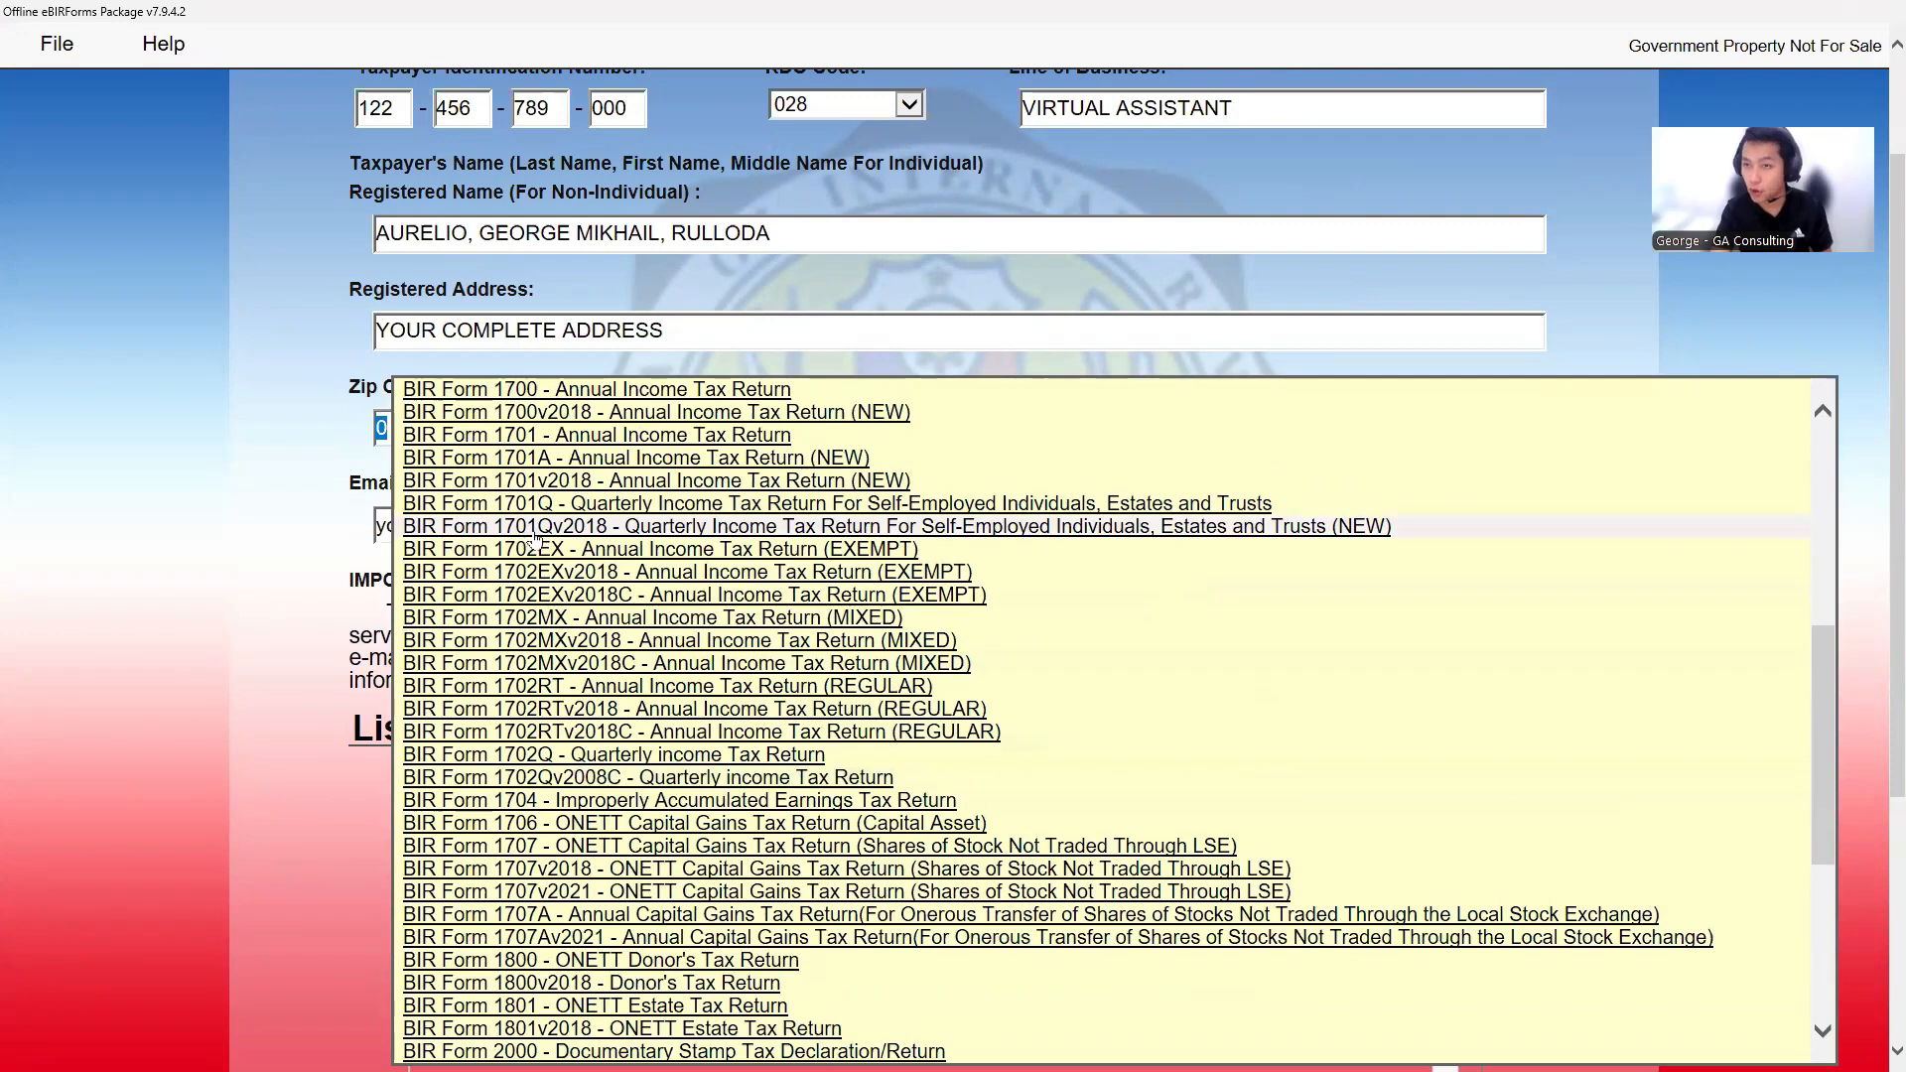
click(589, 532)
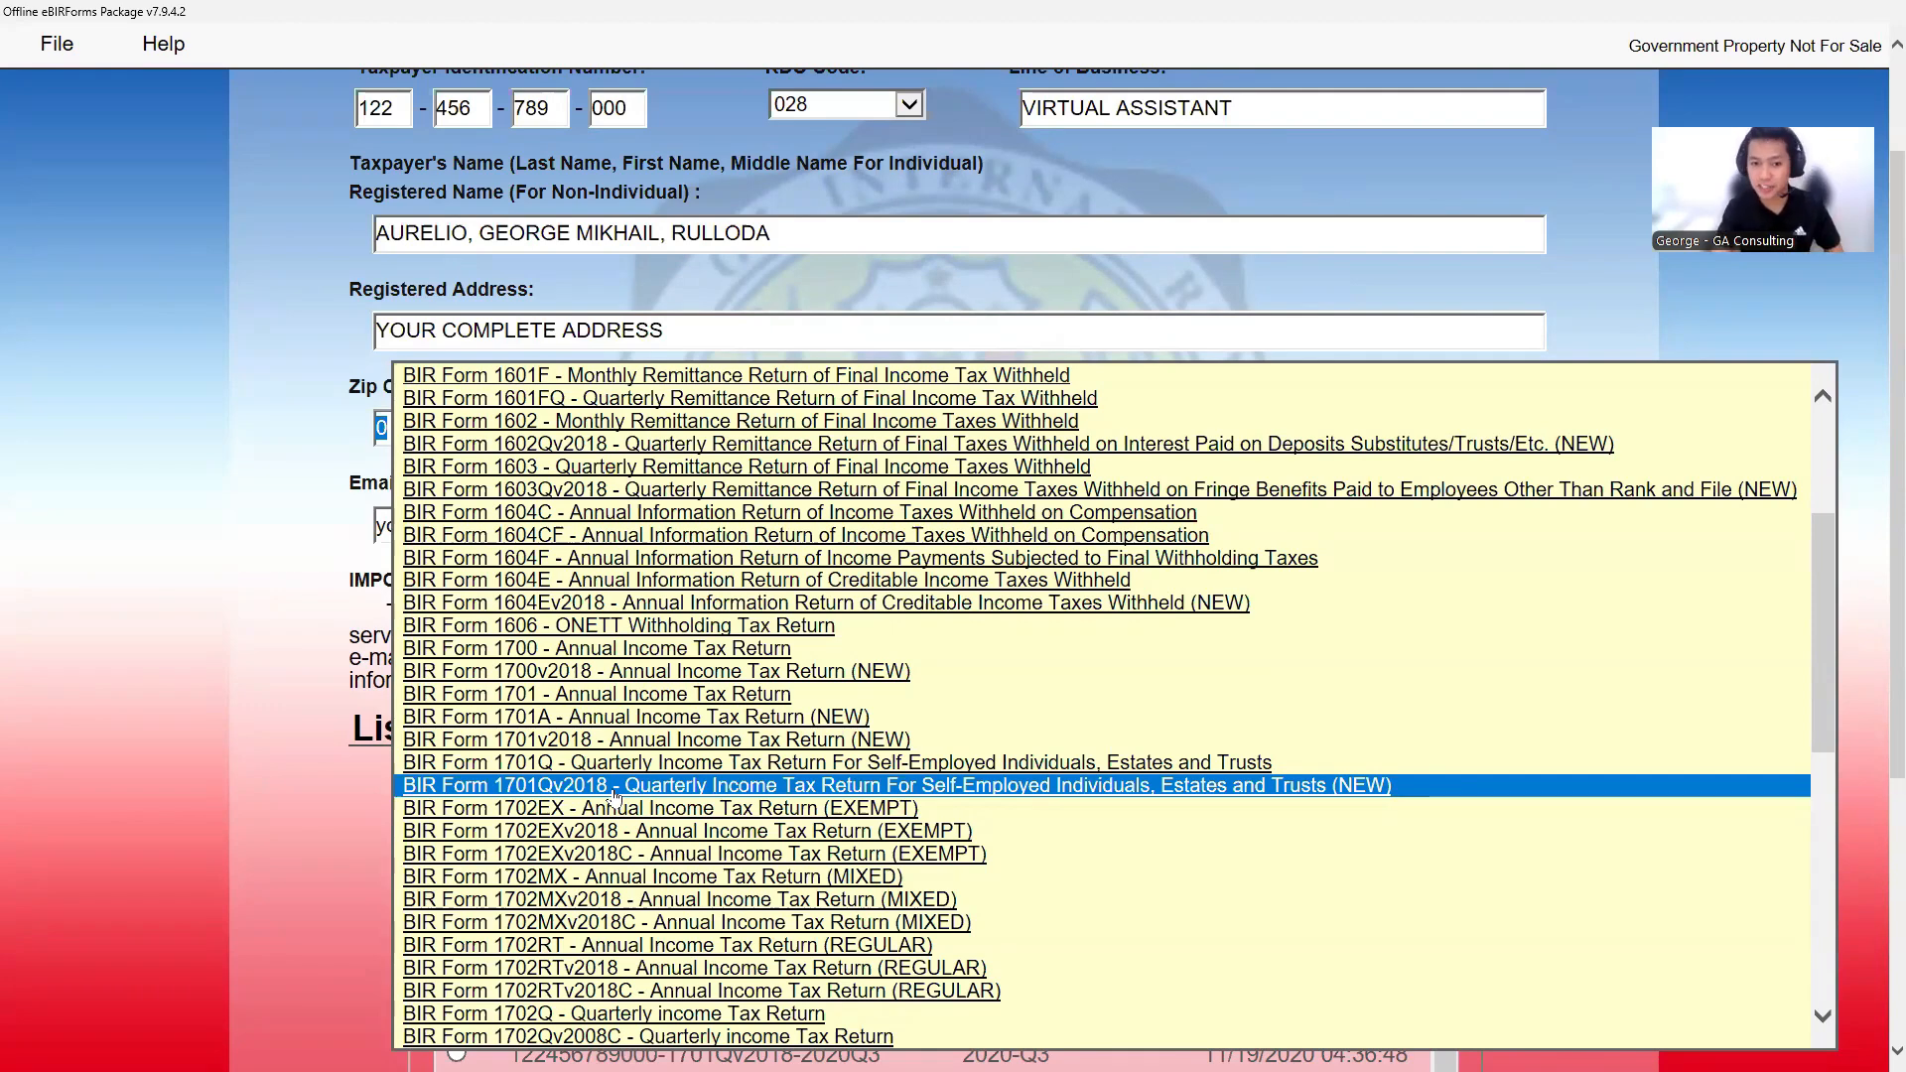
click(614, 791)
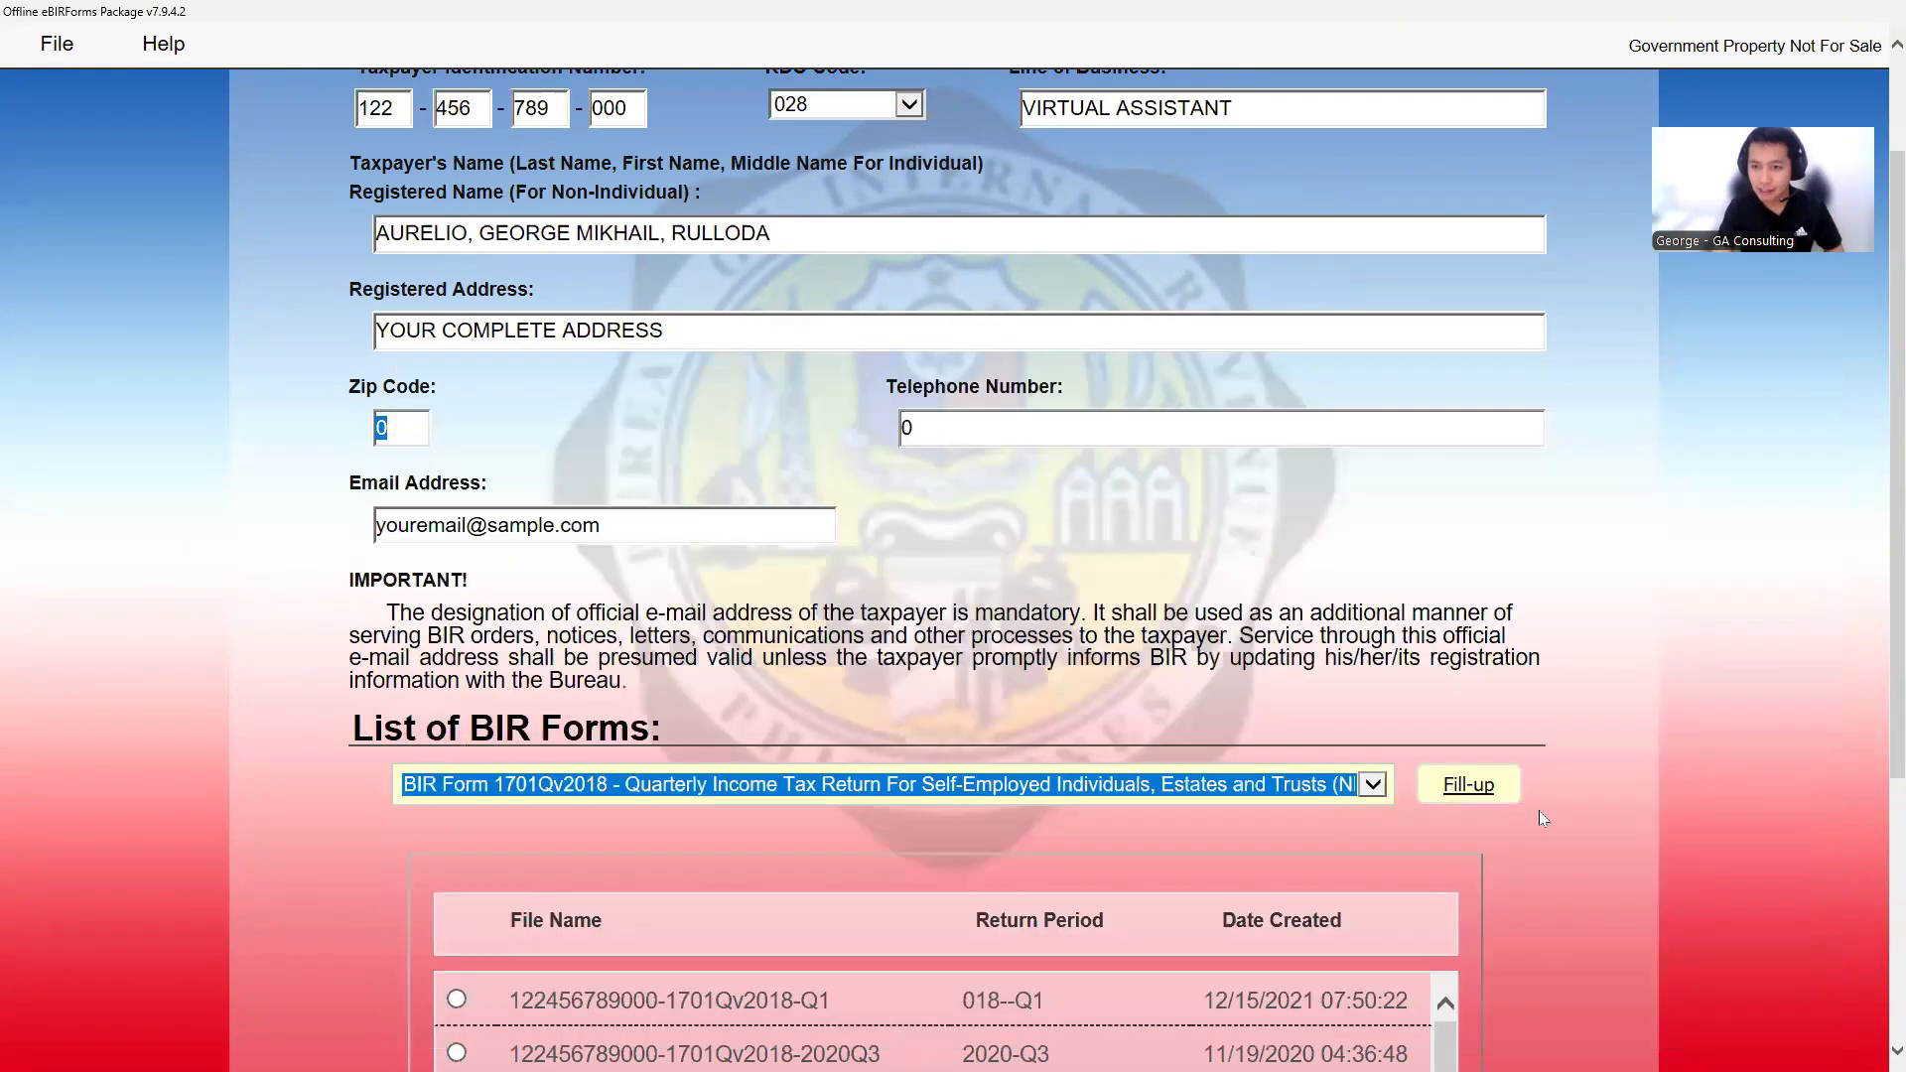
click(1489, 791)
click(1099, 617)
double_click(537, 382)
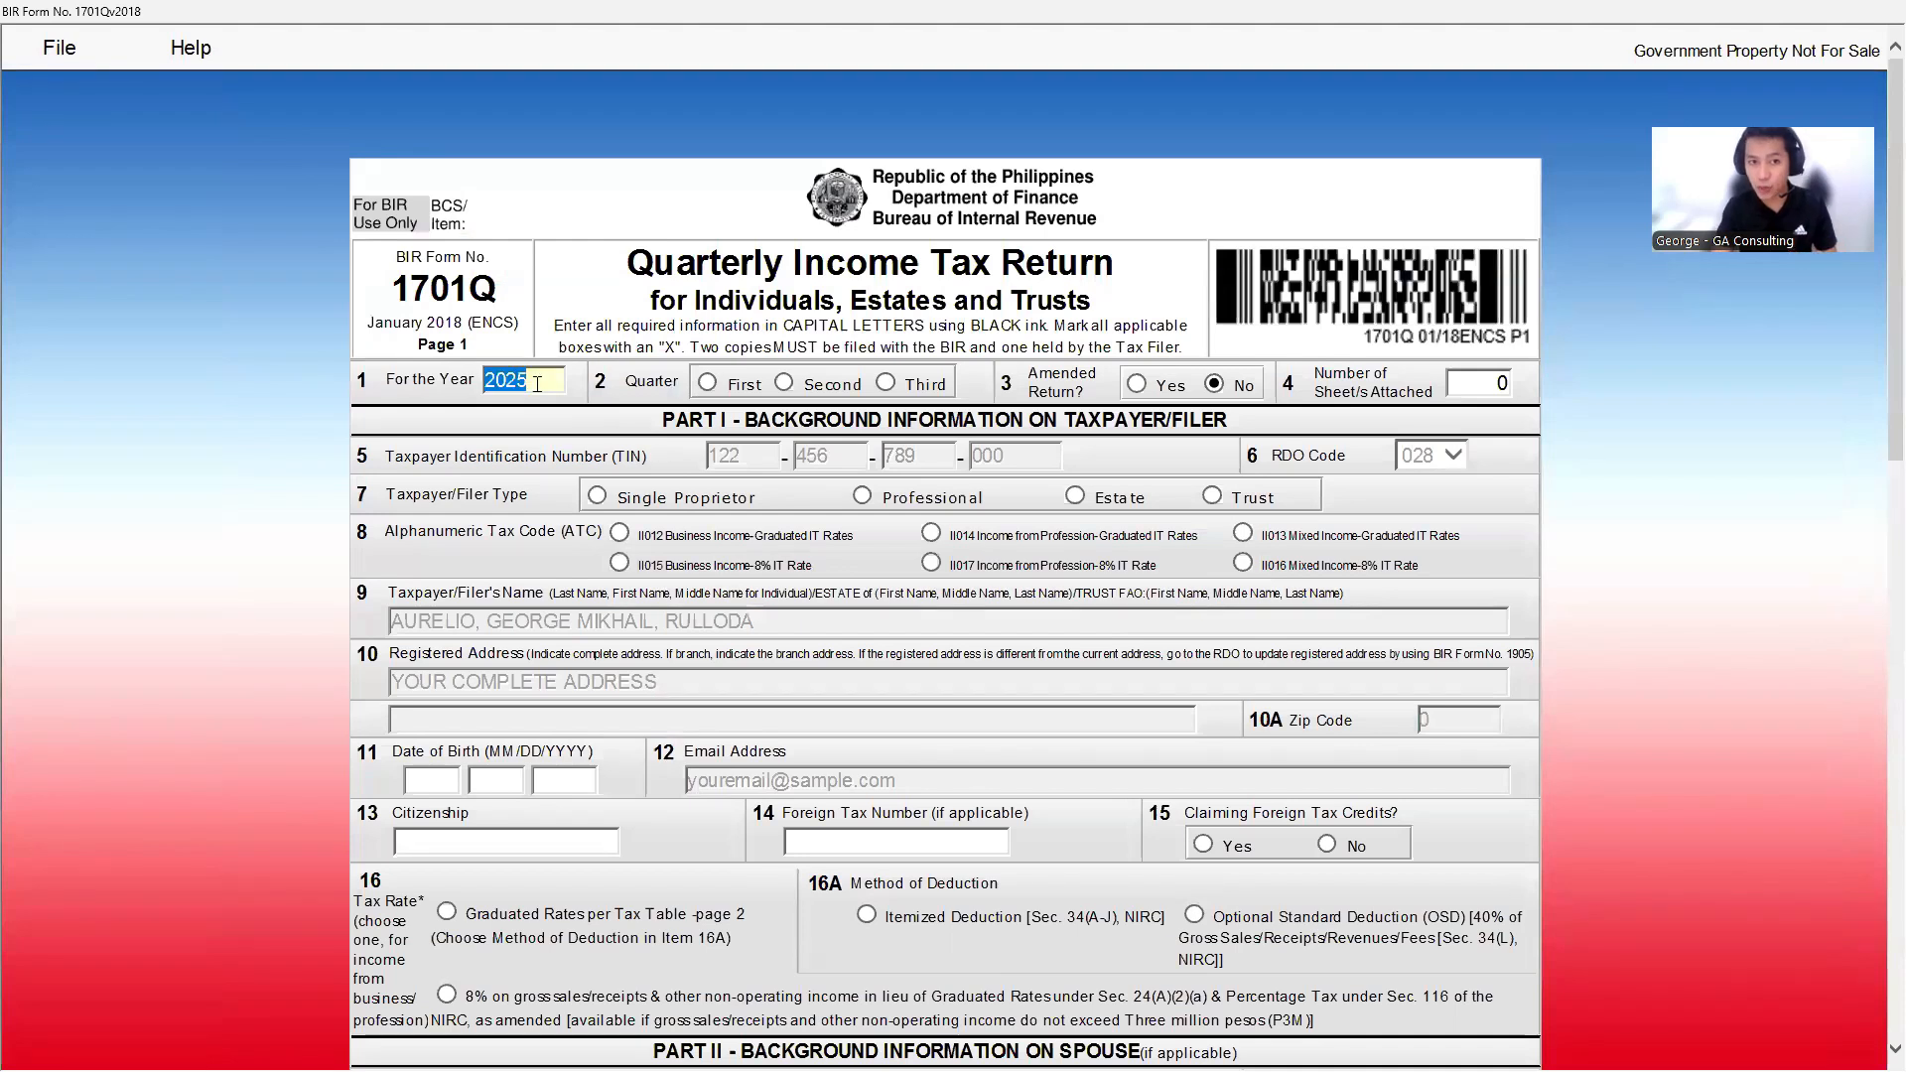
- Set the return to First Quarter, Professional filer, with the 8% profession rate ATC II017
click(707, 382)
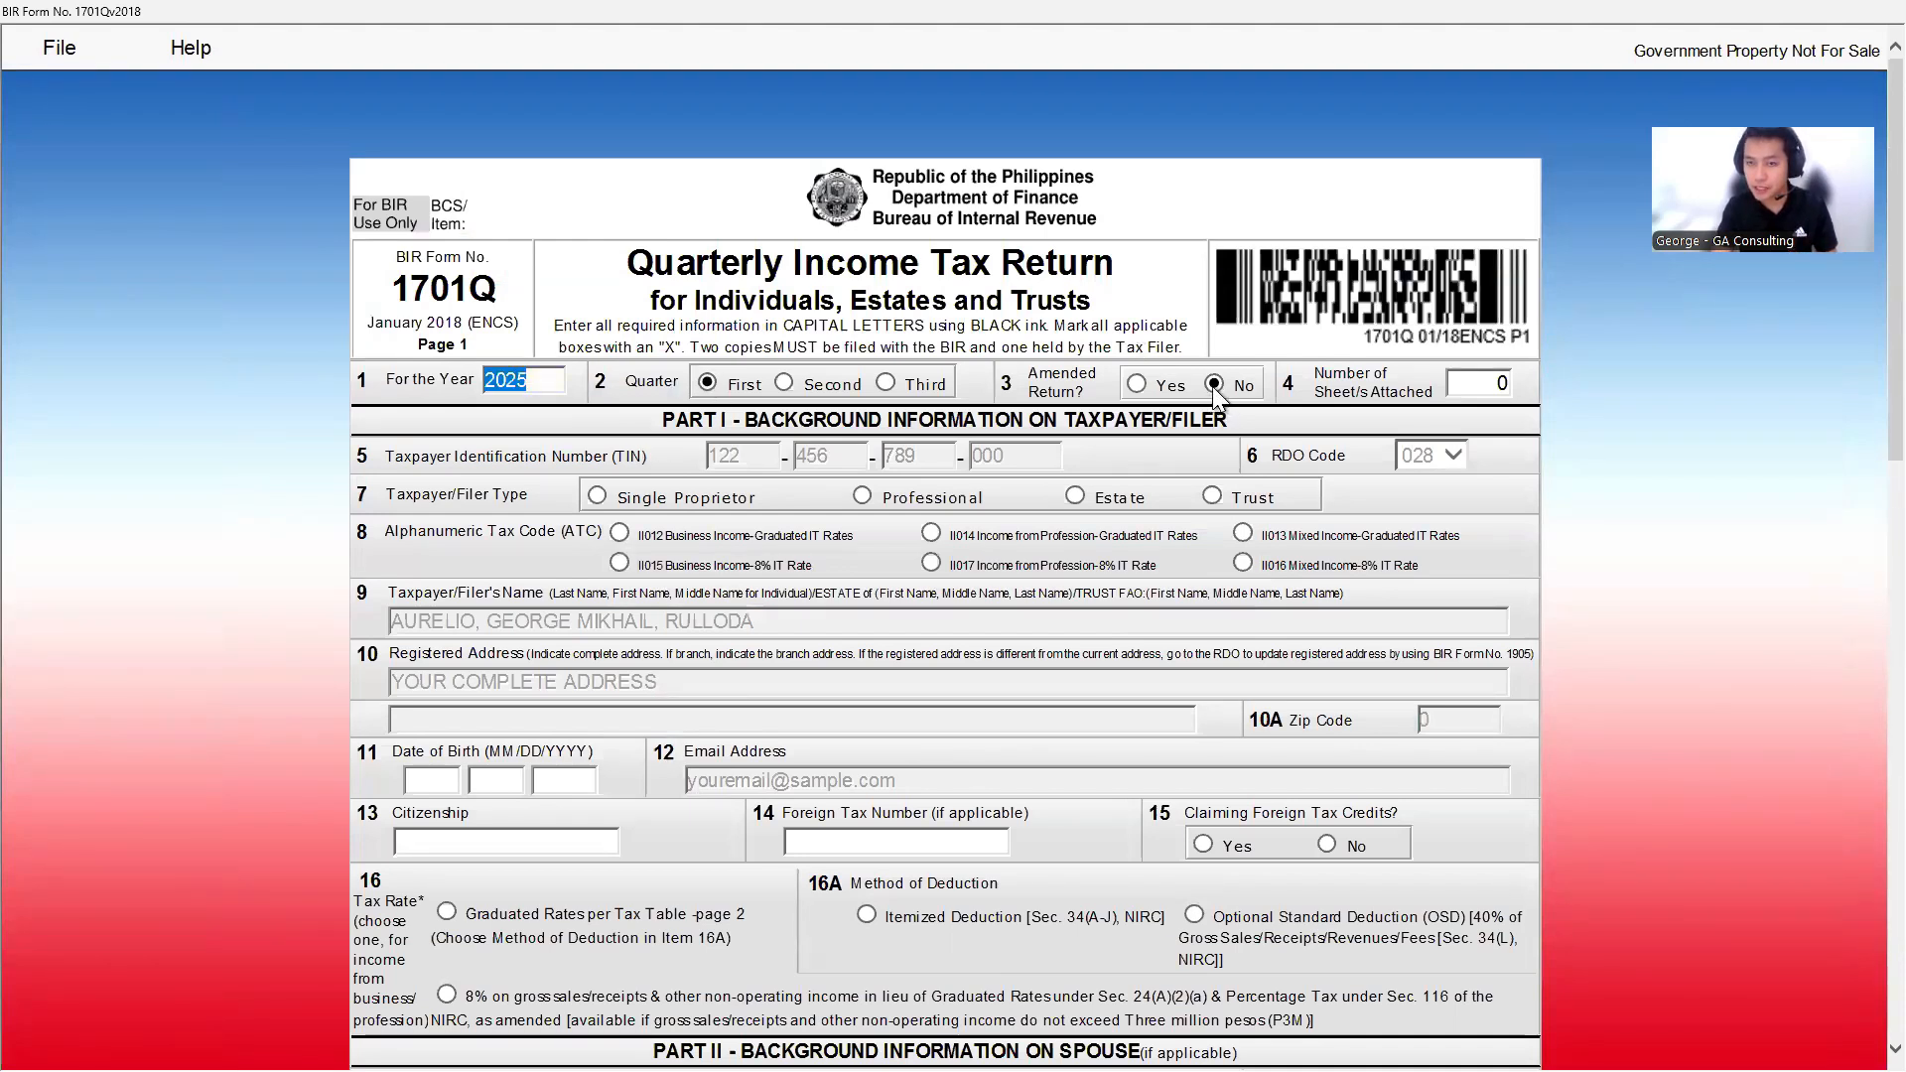
click(670, 466)
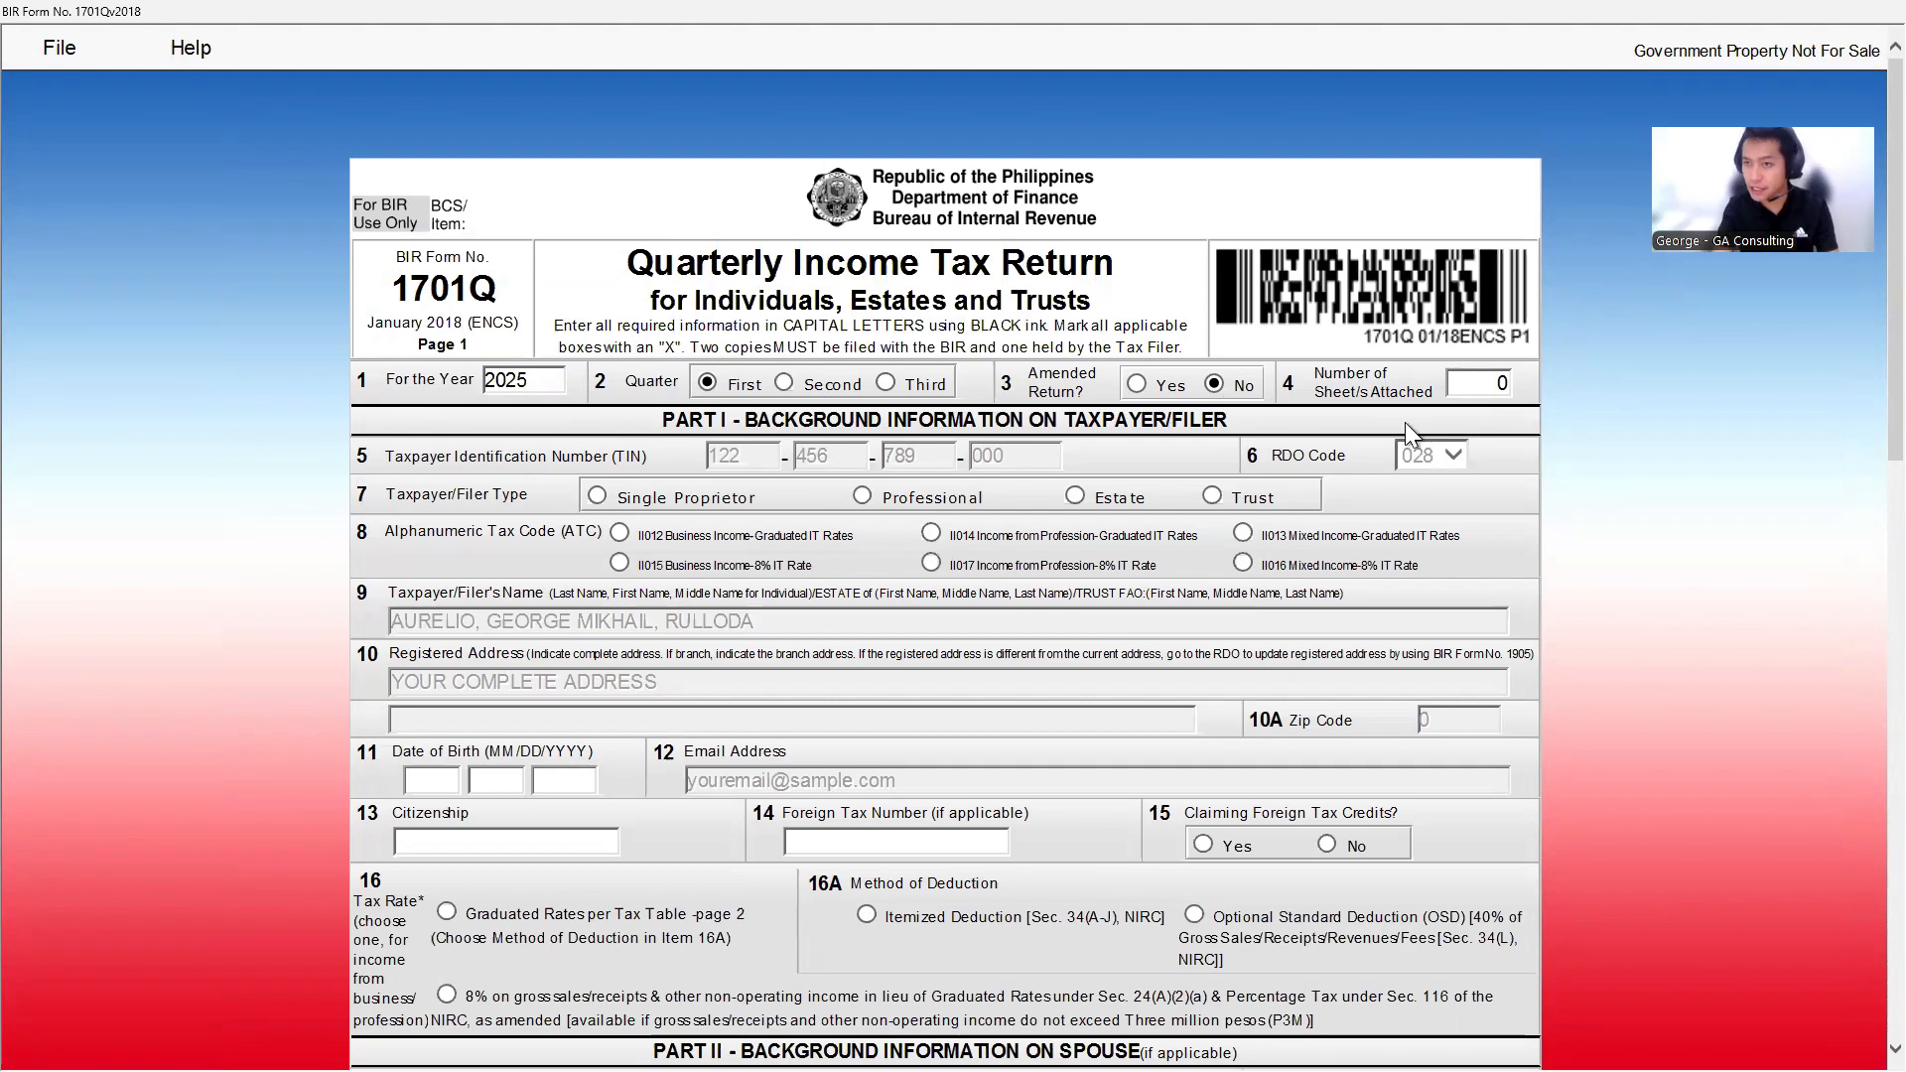
click(860, 495)
scroll(913, 564, down, 3)
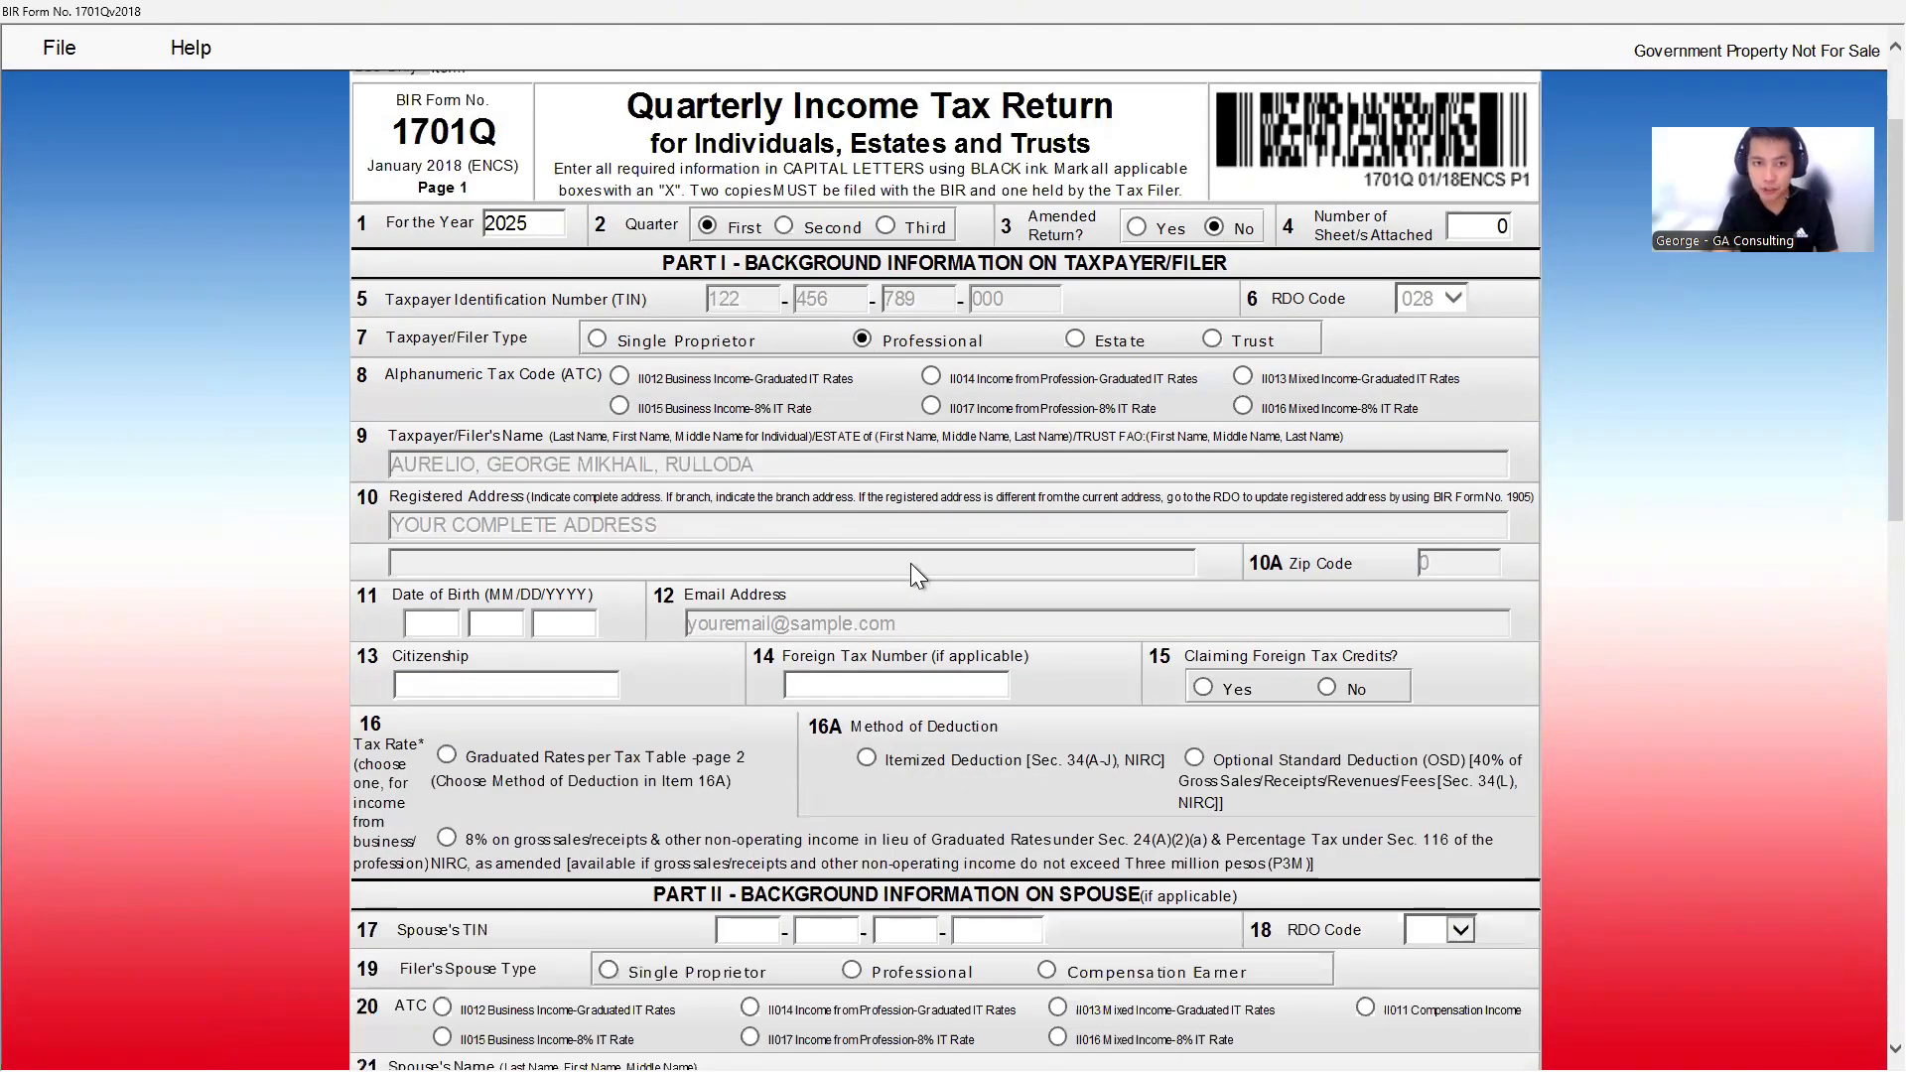
click(933, 407)
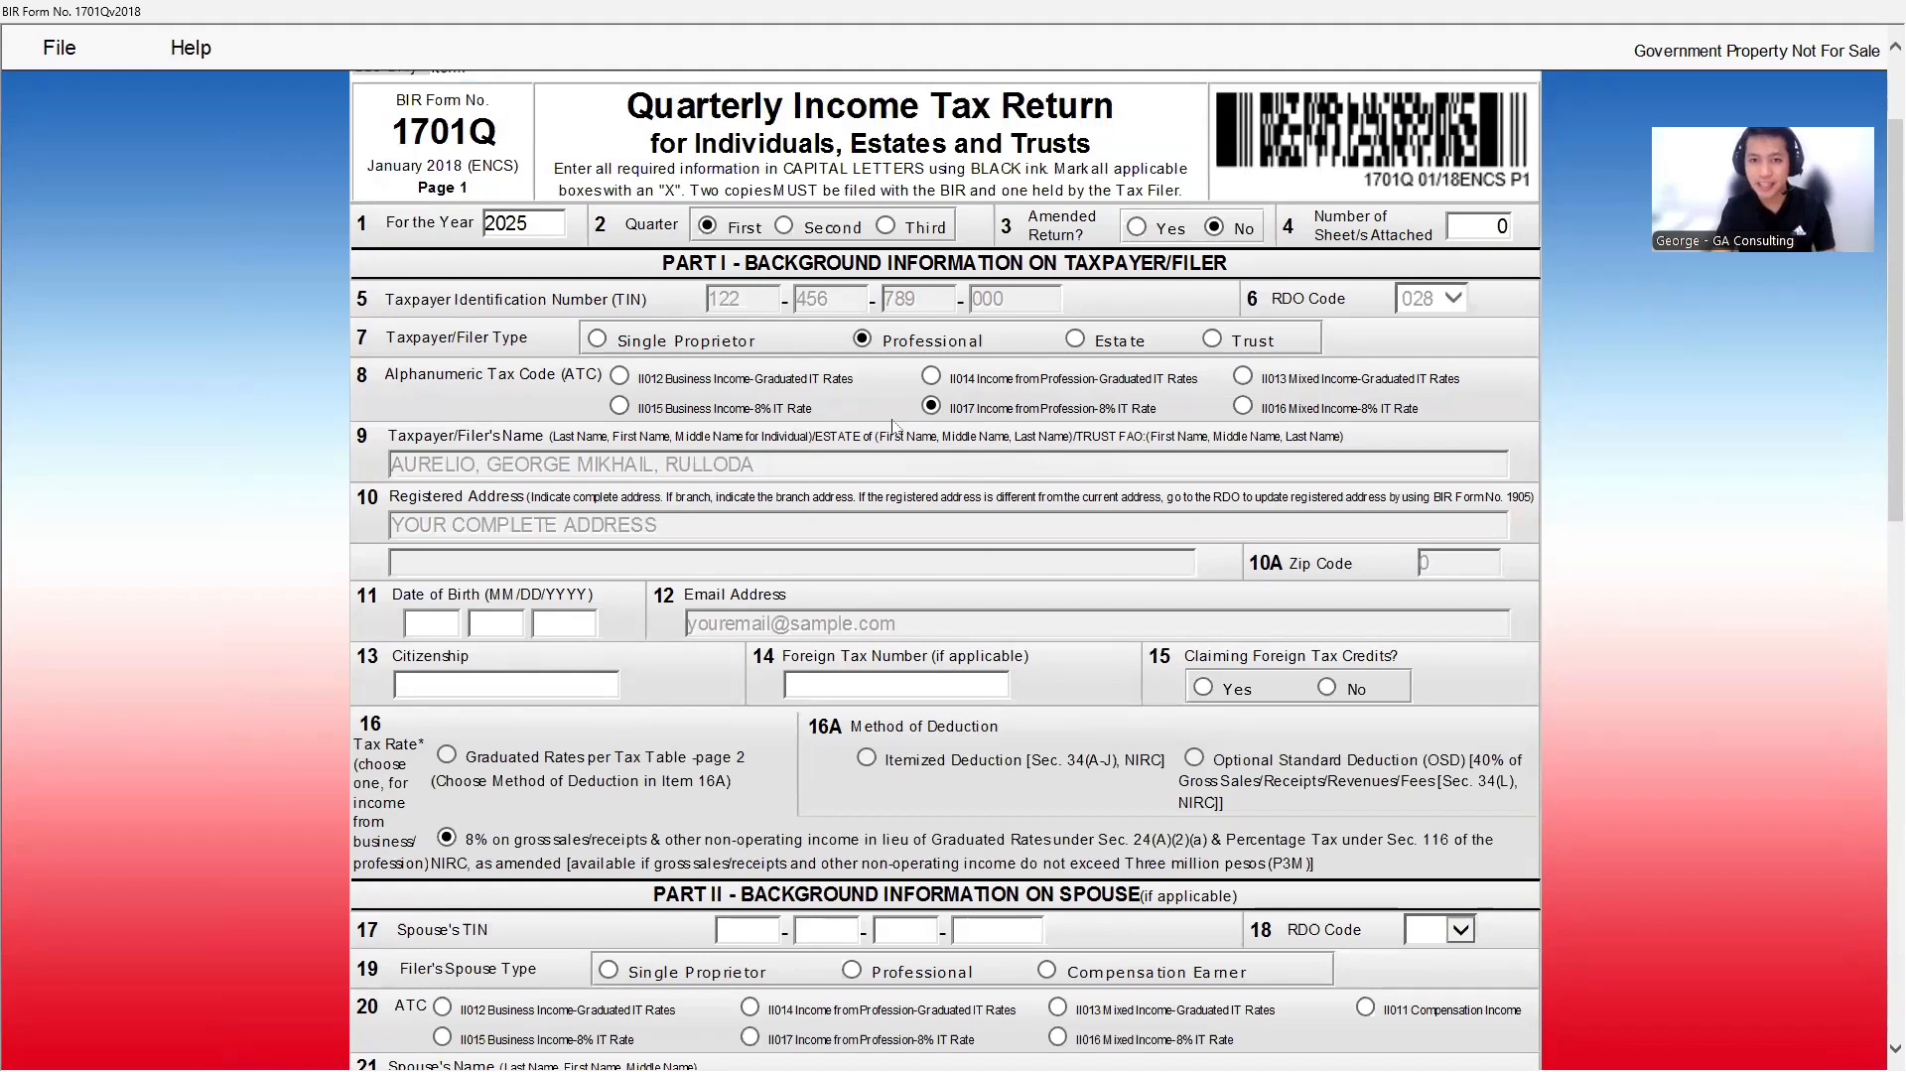
scroll(635, 501, down, 3)
scroll(636, 501, down, 1)
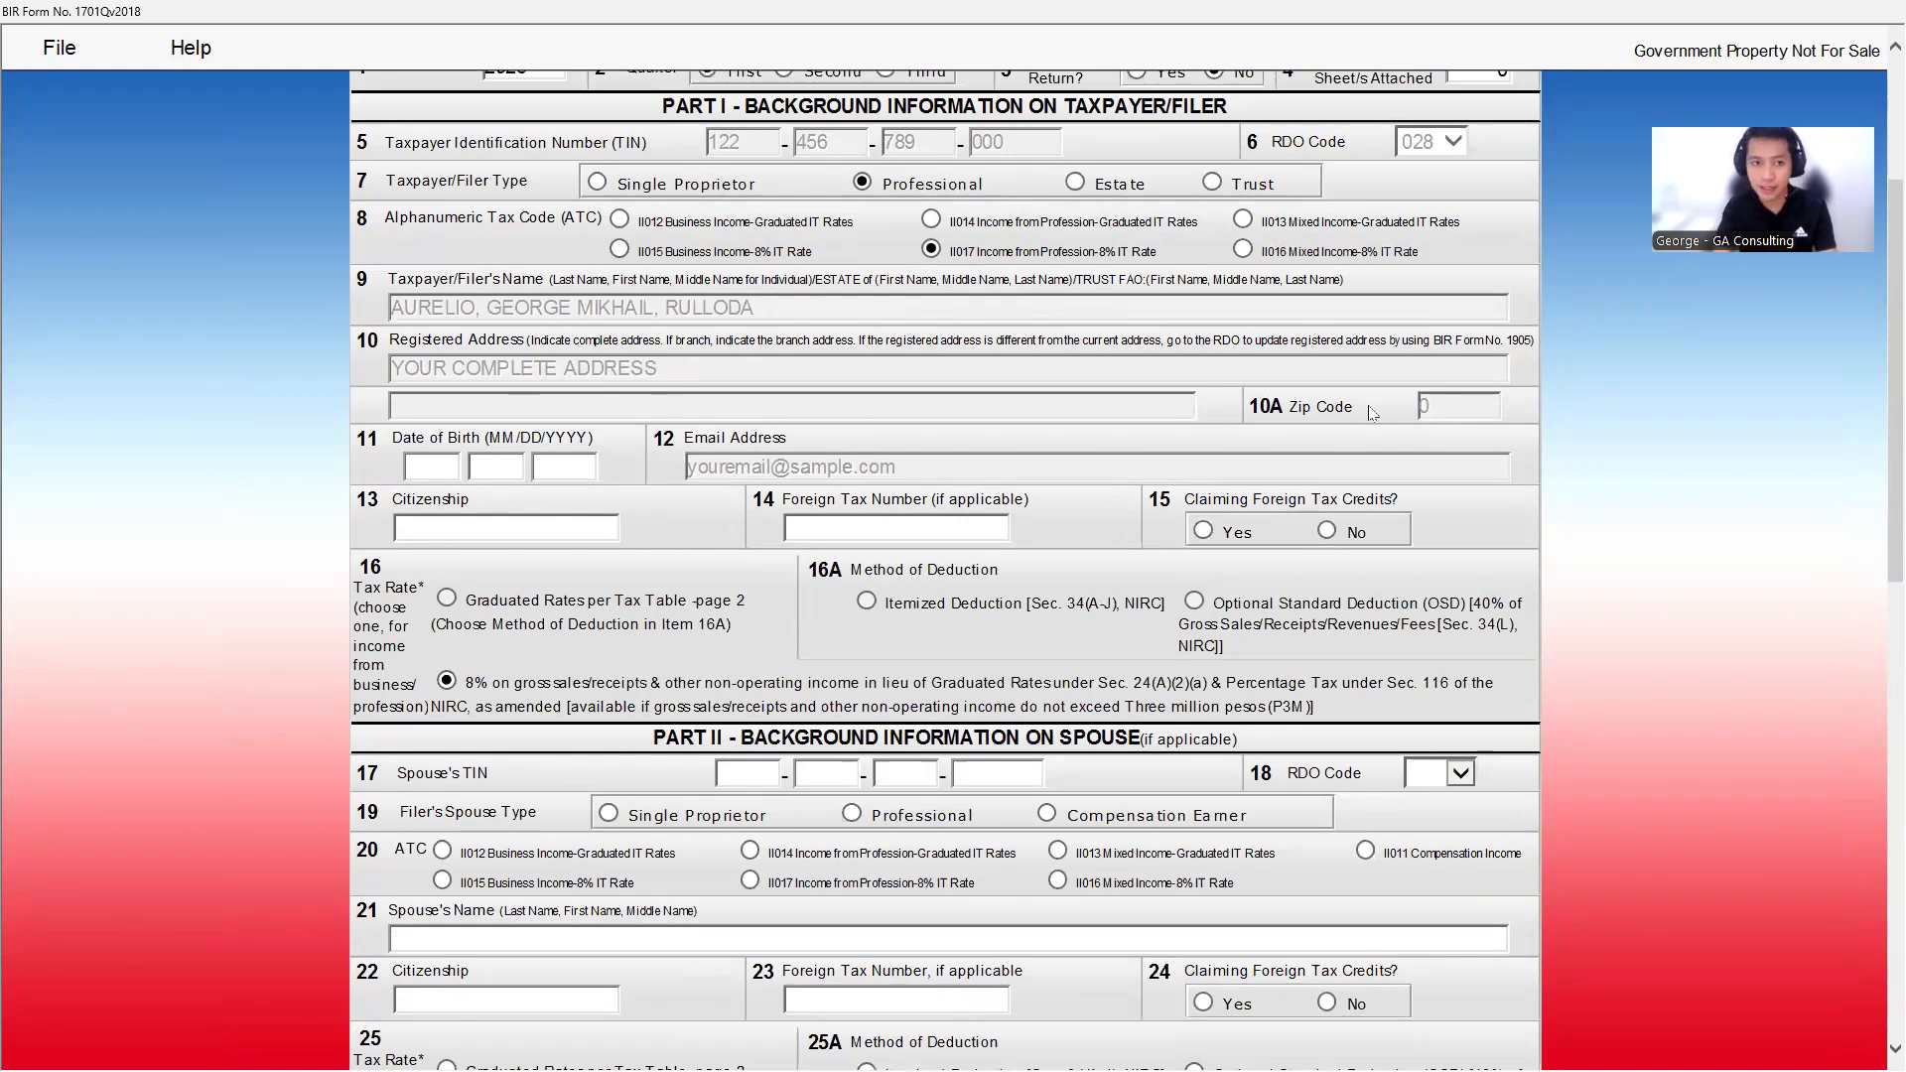
- Enter the date of birth and citizenship FILIPINO, and answer No to foreign tax credits
click(438, 473)
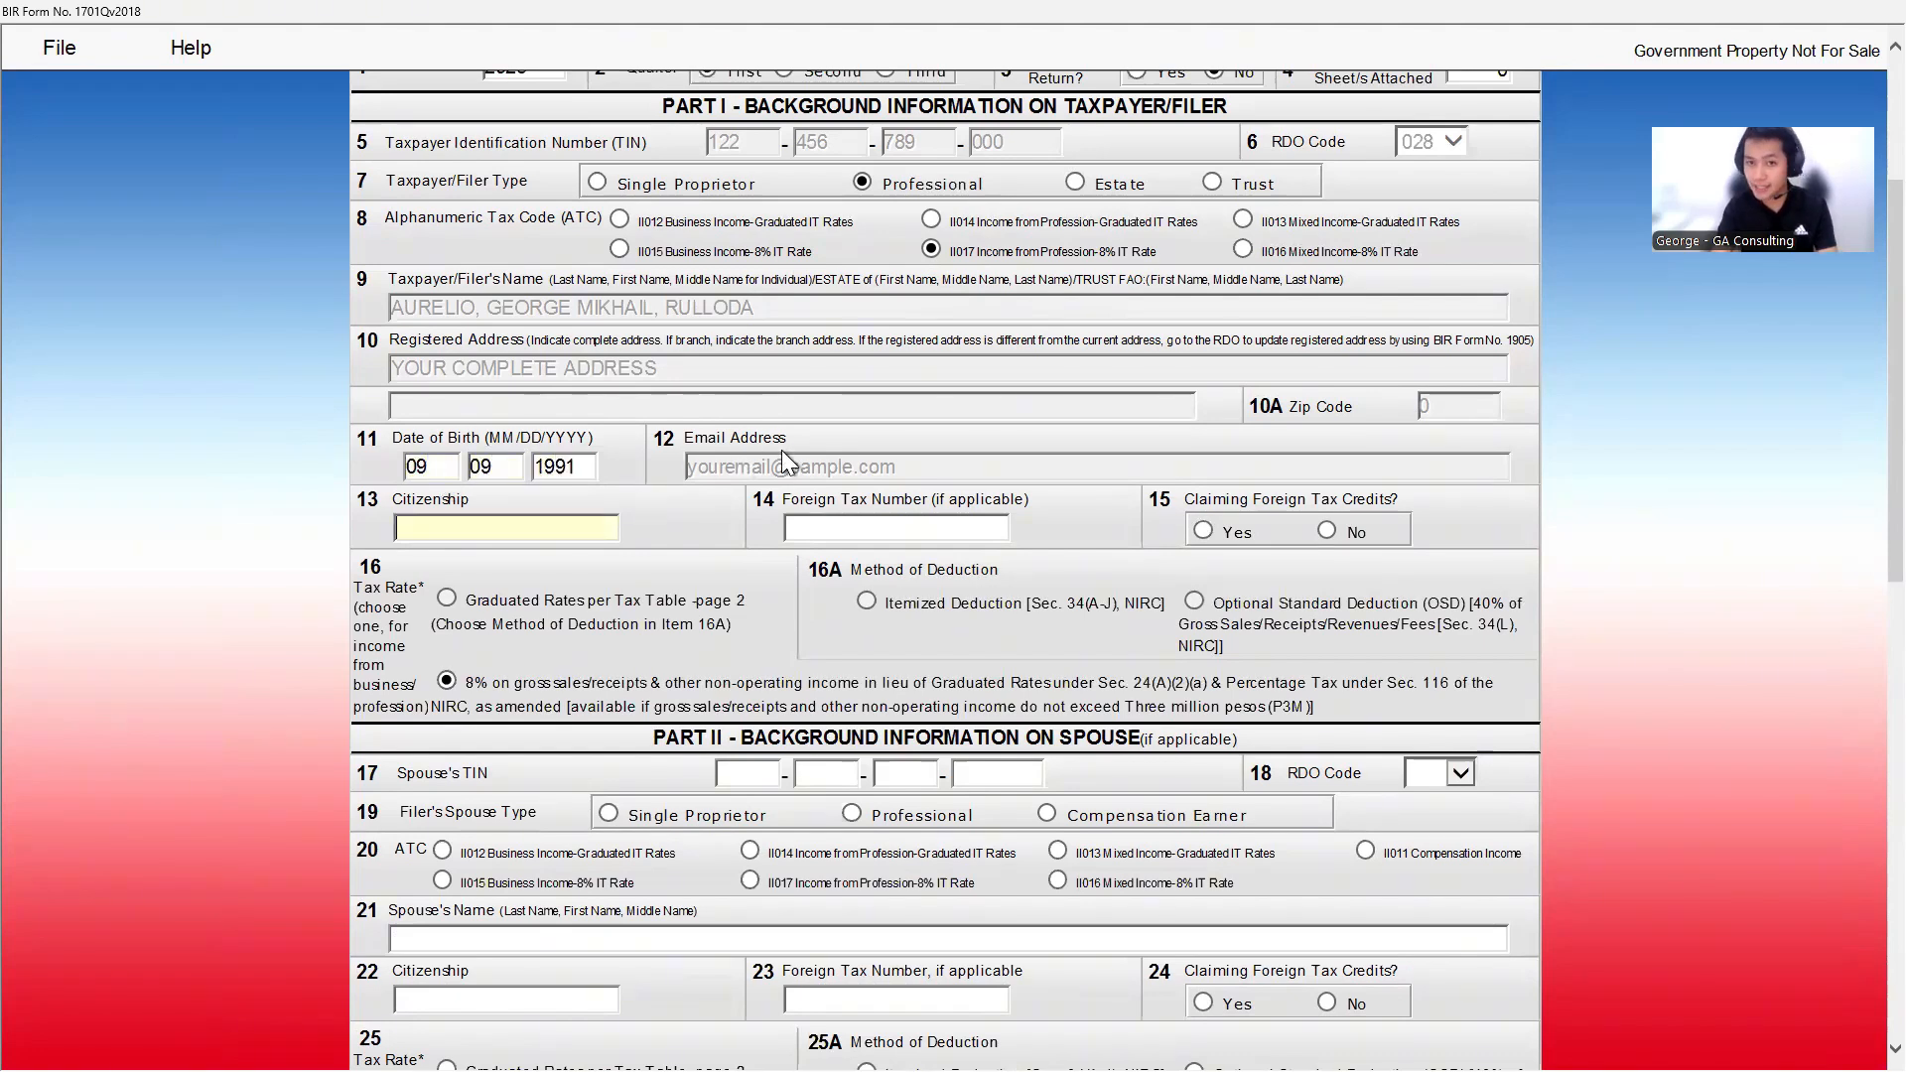
key(Caps_Lock)
key(Tab)
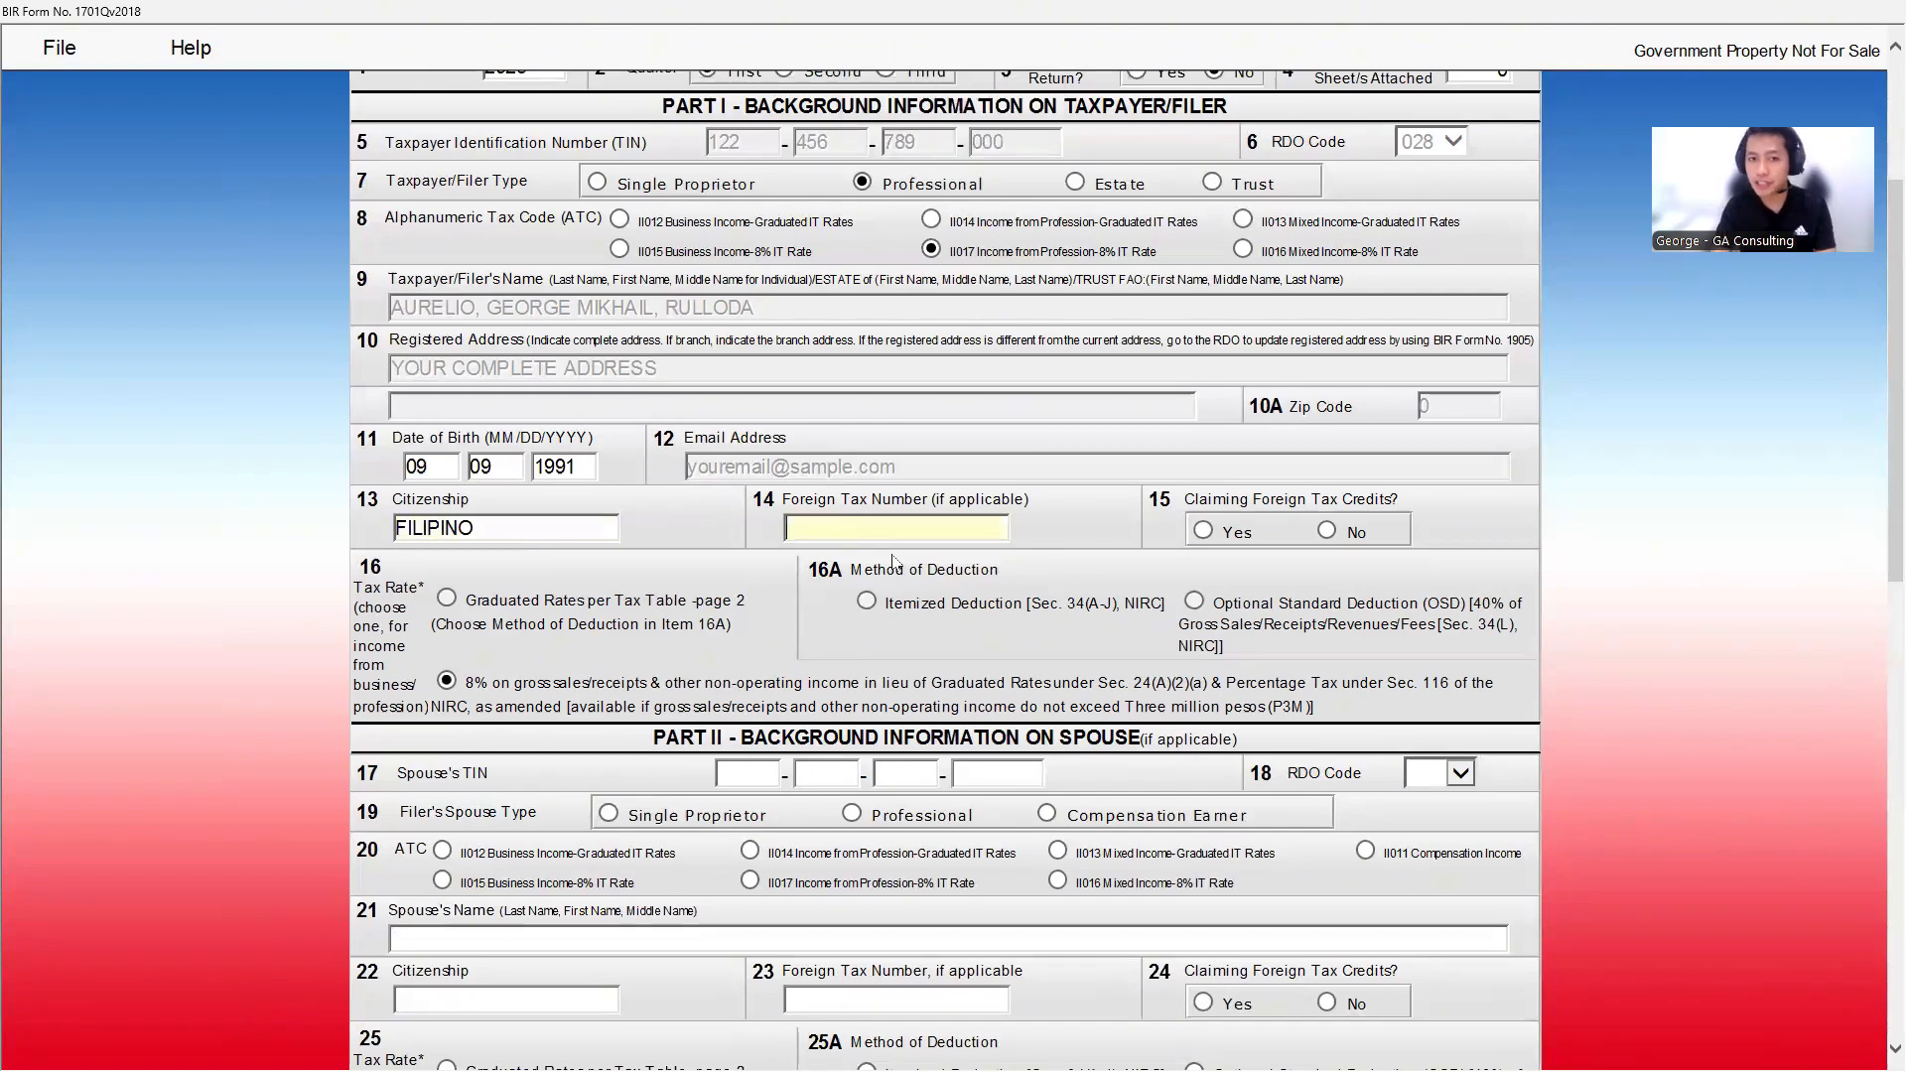
click(1326, 533)
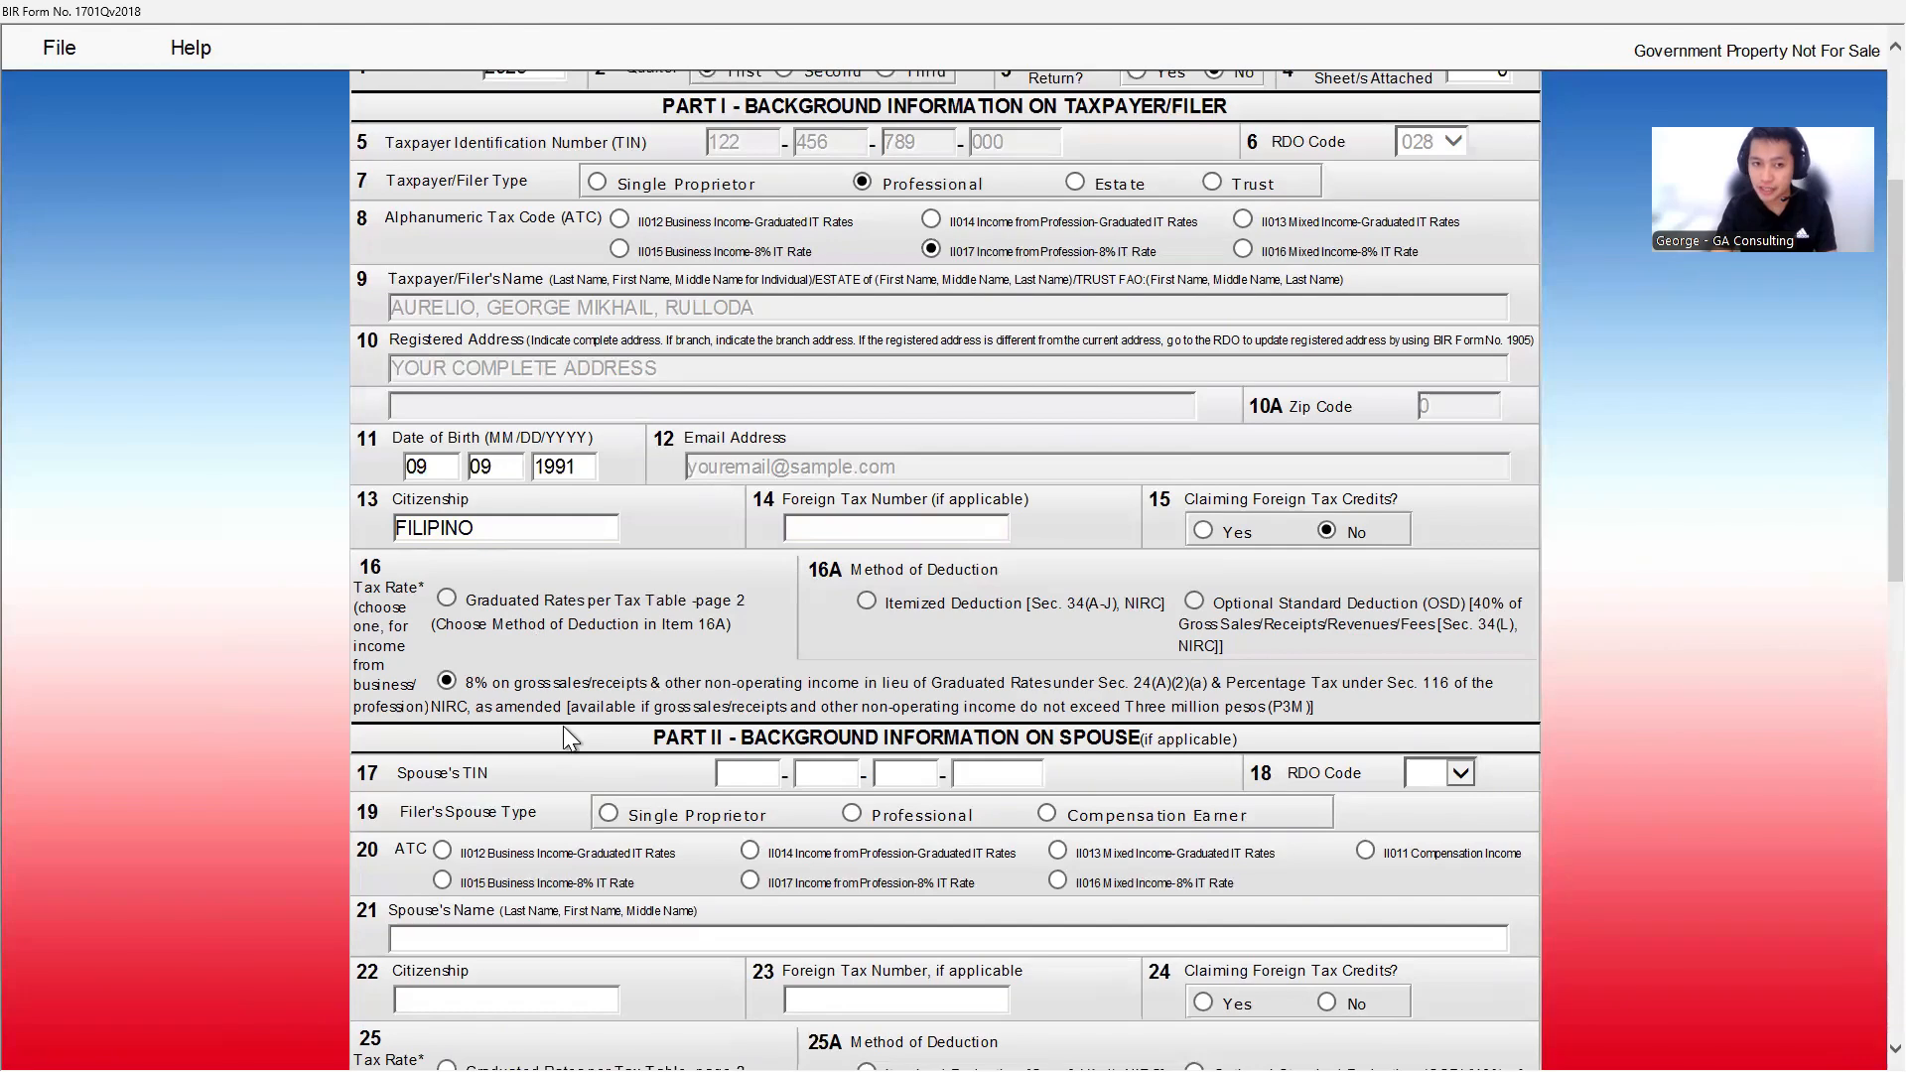
scroll(563, 725, down, 15)
- Validate the return, then reopen it for editing on page 2
click(582, 991)
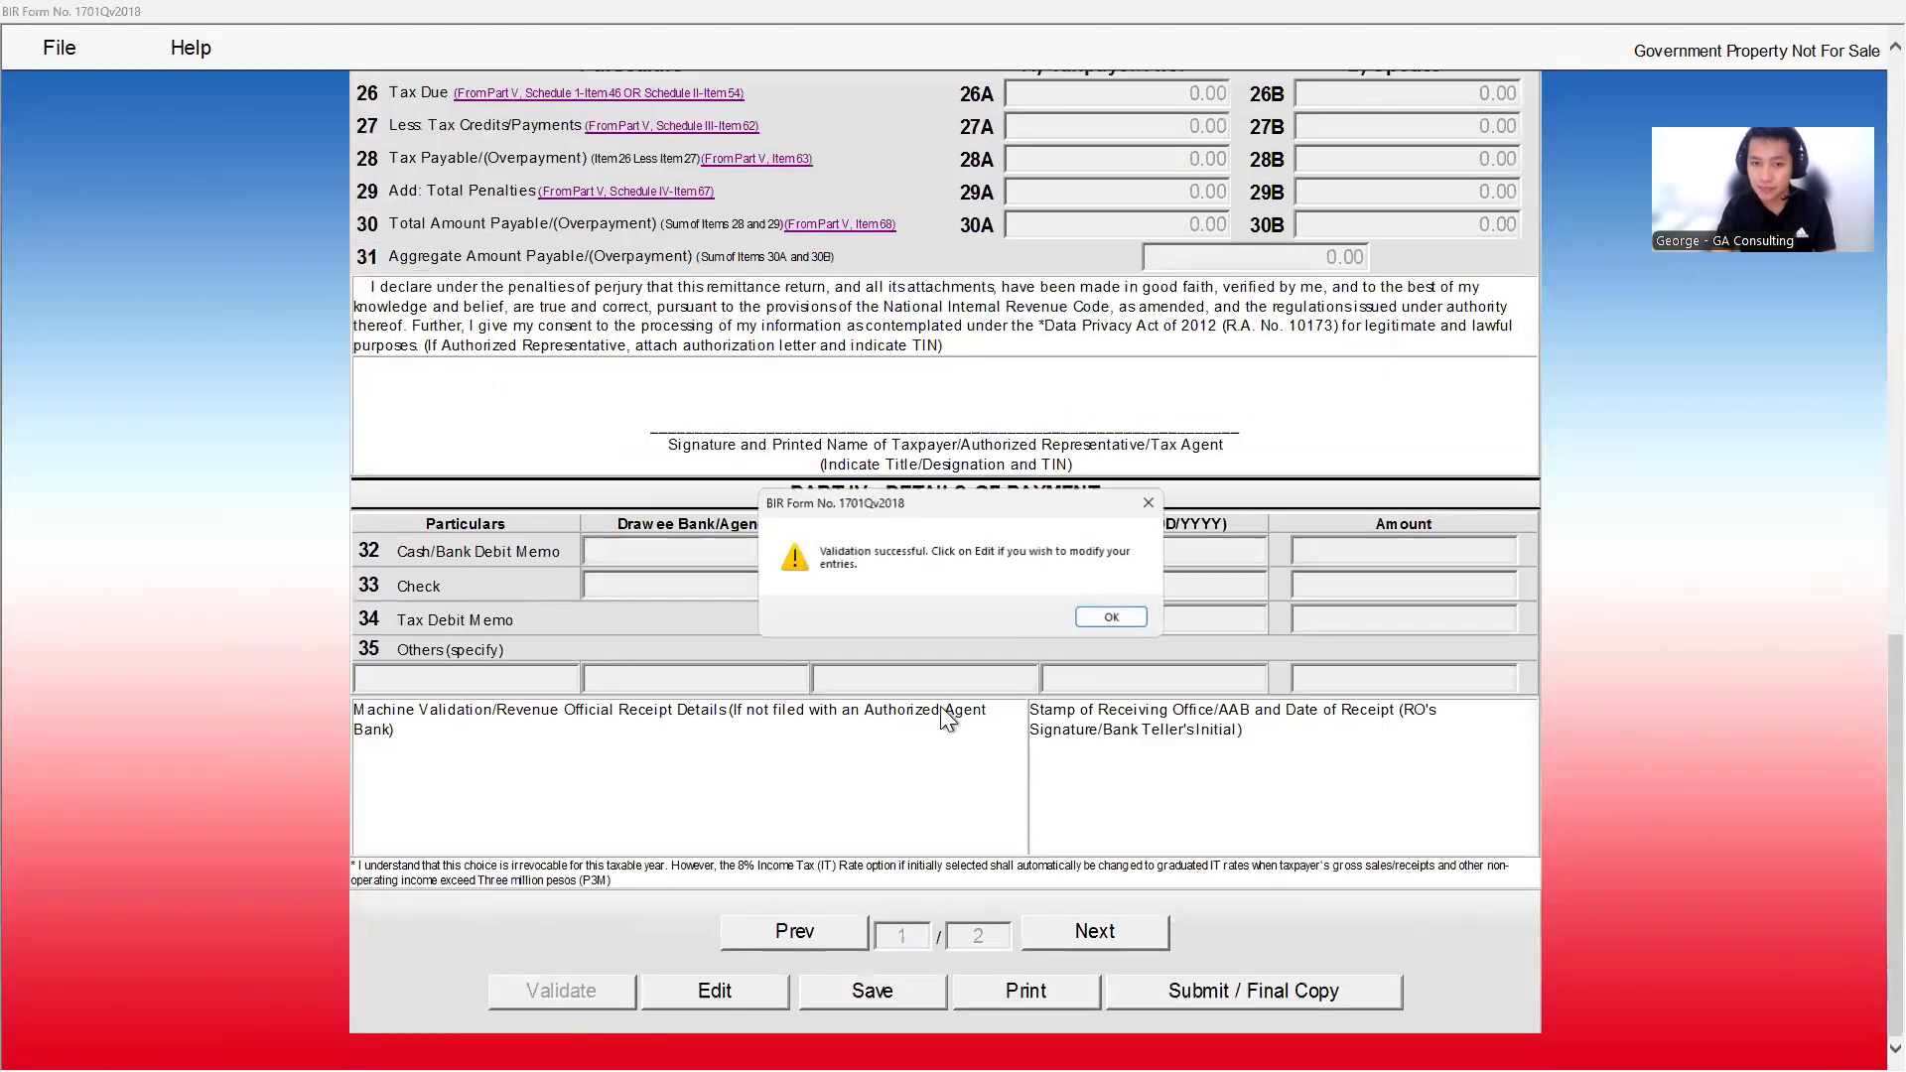
click(1111, 618)
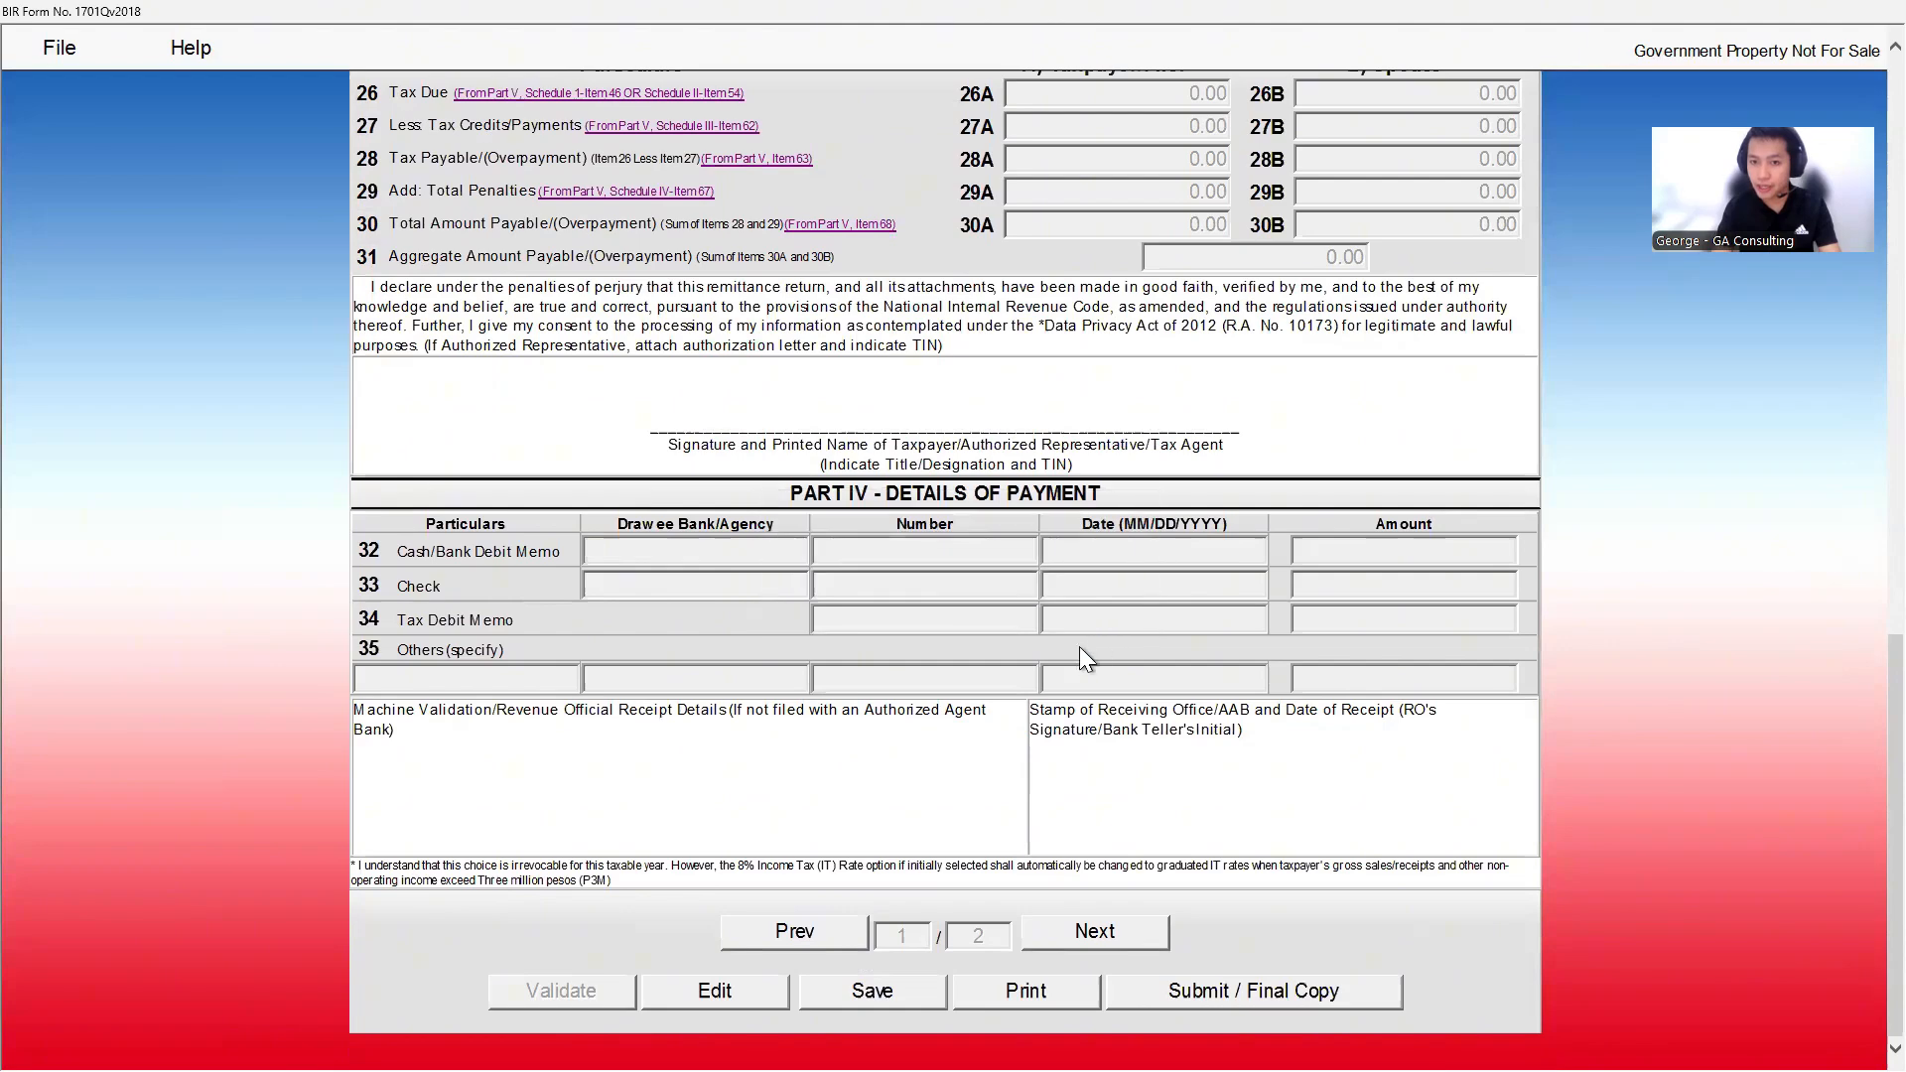
click(756, 995)
click(1094, 931)
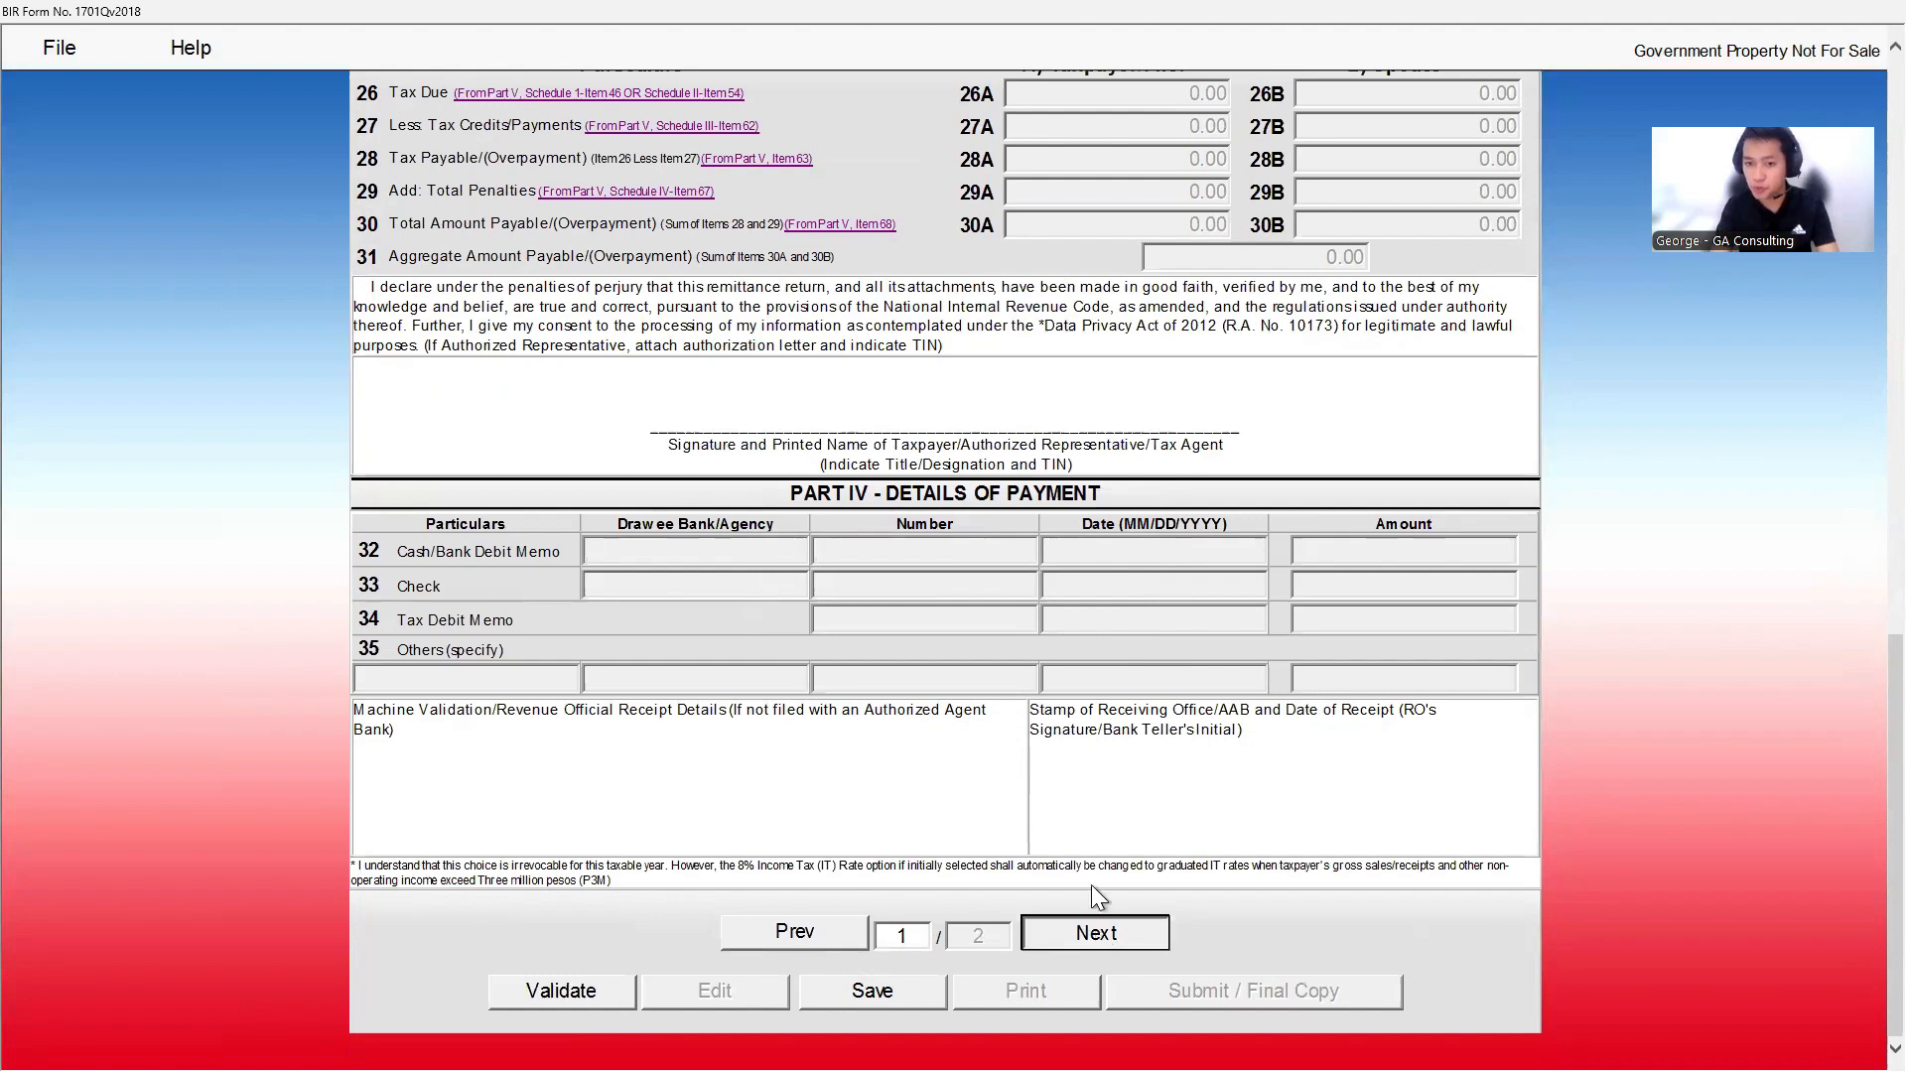
scroll(645, 414, down, 10)
scroll(684, 416, up, 5)
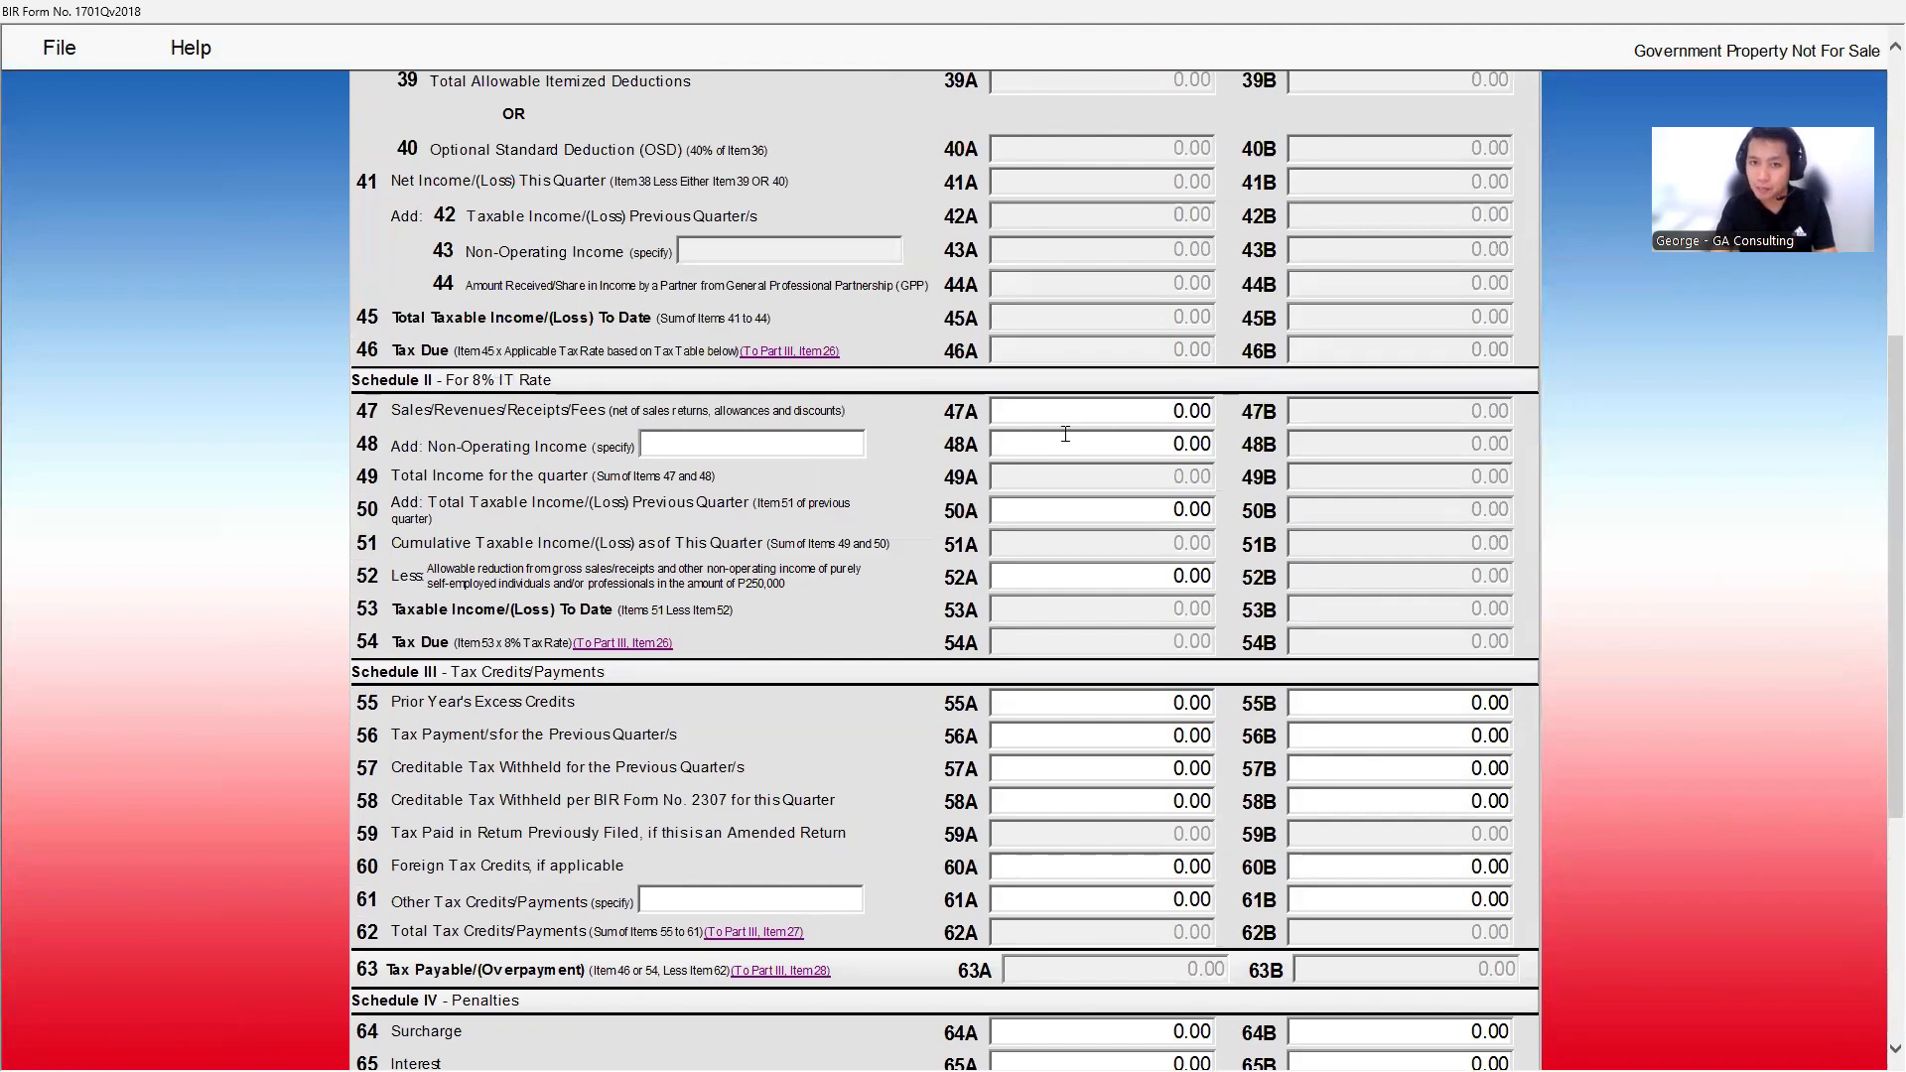
- Enter 250,000 as the allowable reduction in item 52A, making 53A -250,000.00
click(1139, 424)
scroll(1139, 424, down, 3)
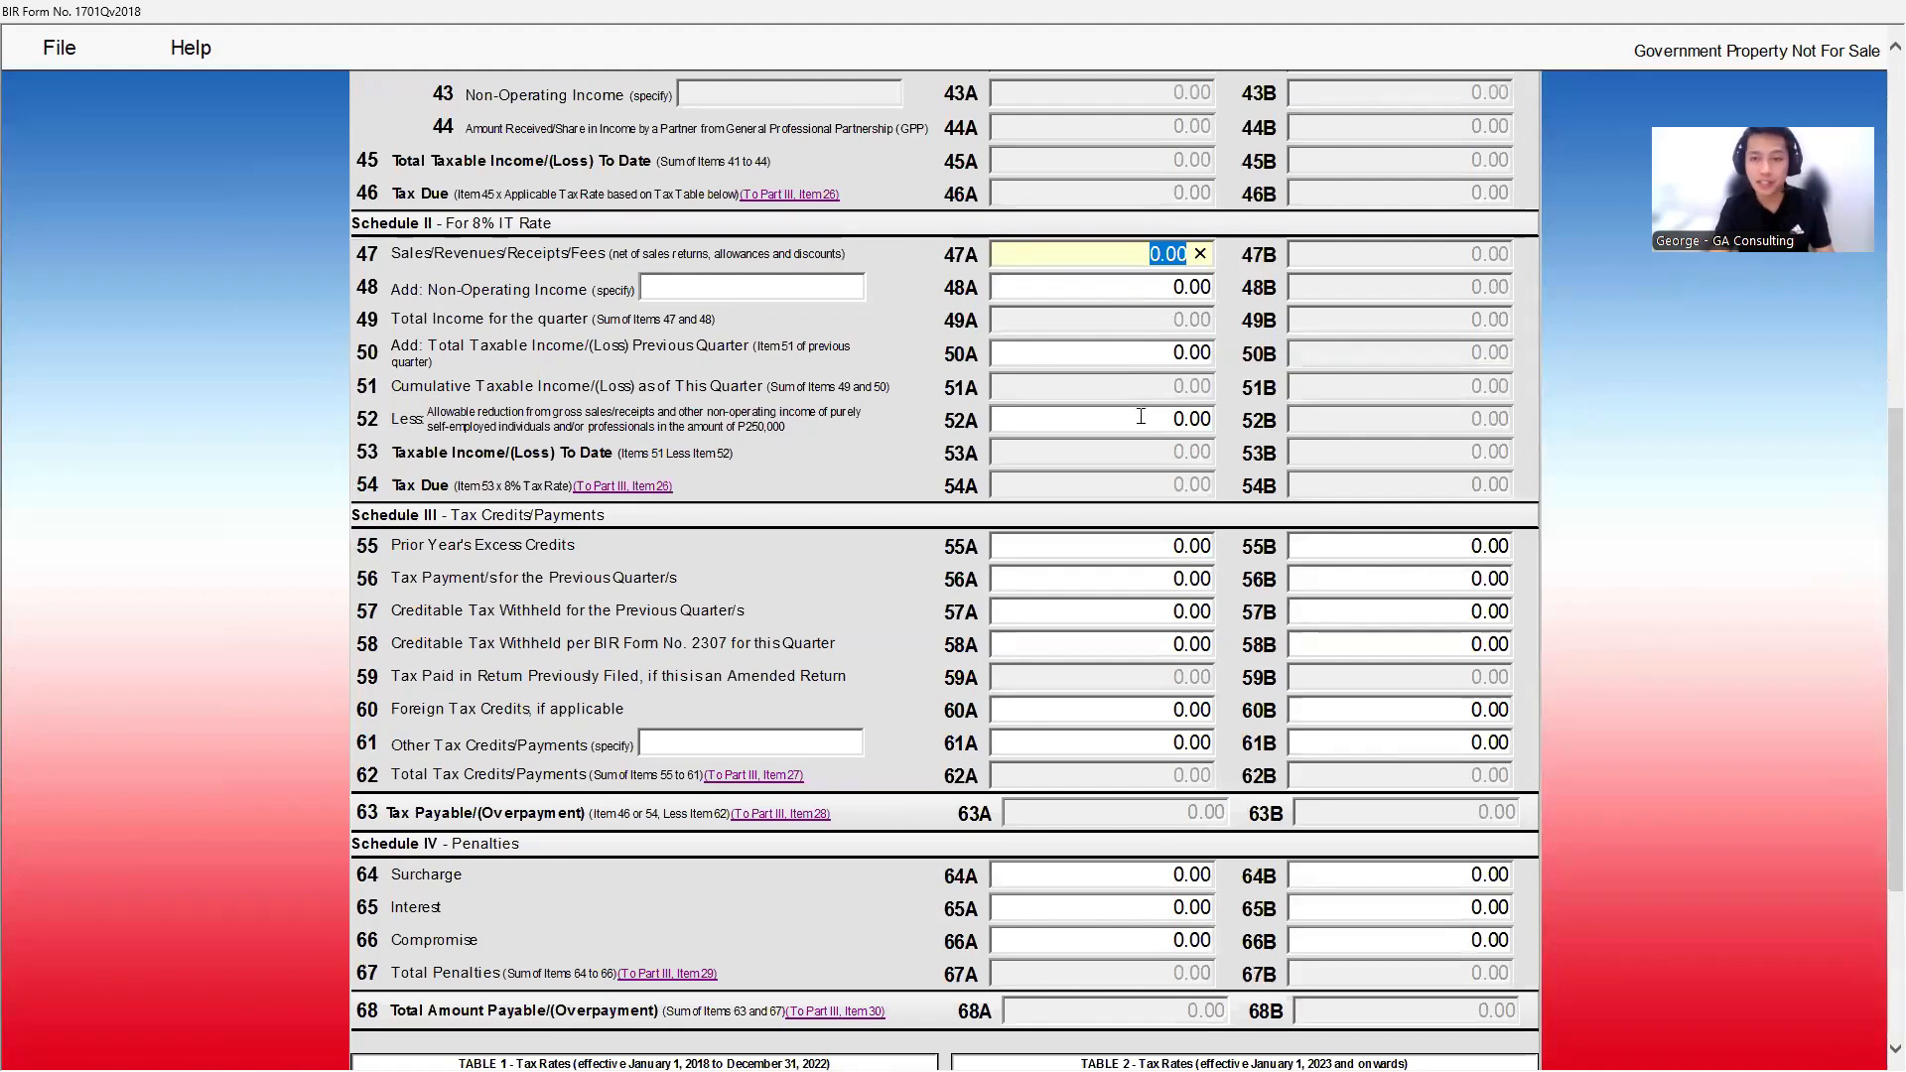
click(1141, 292)
click(1107, 324)
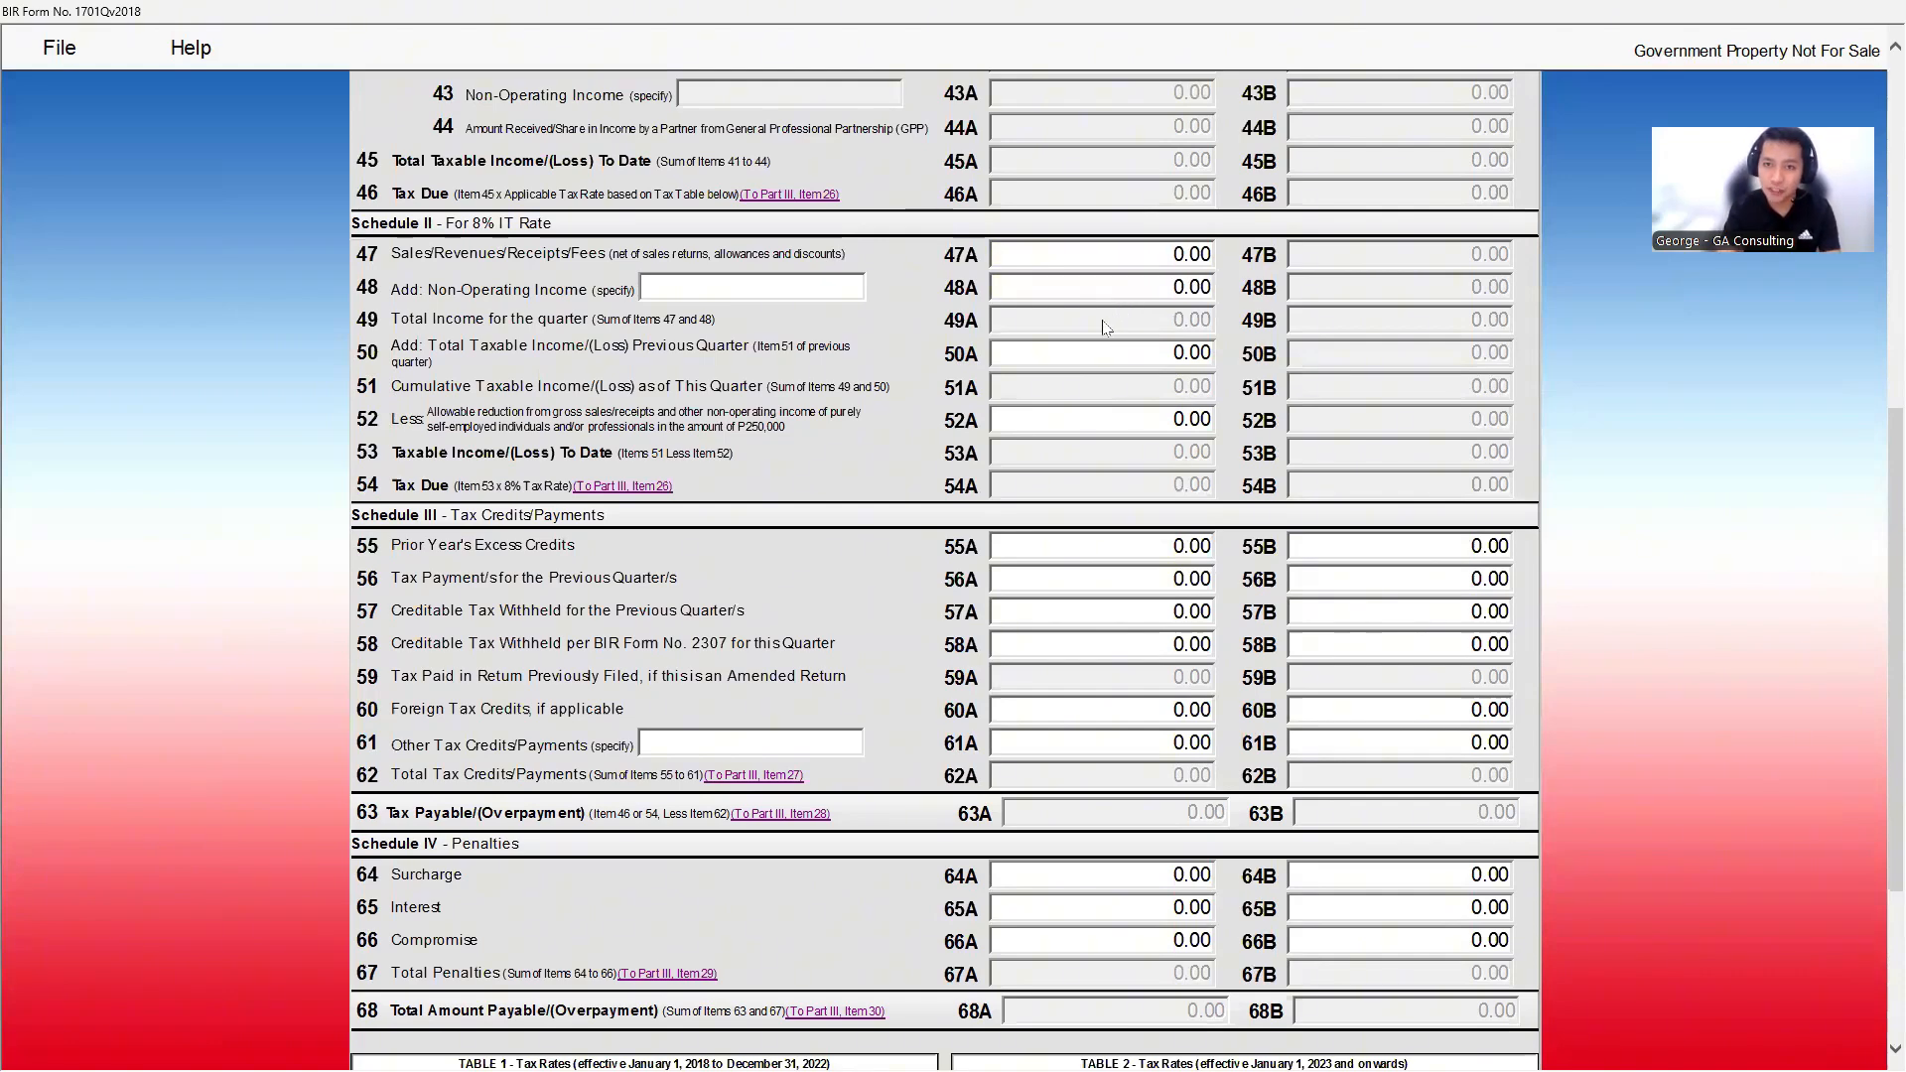
click(1145, 357)
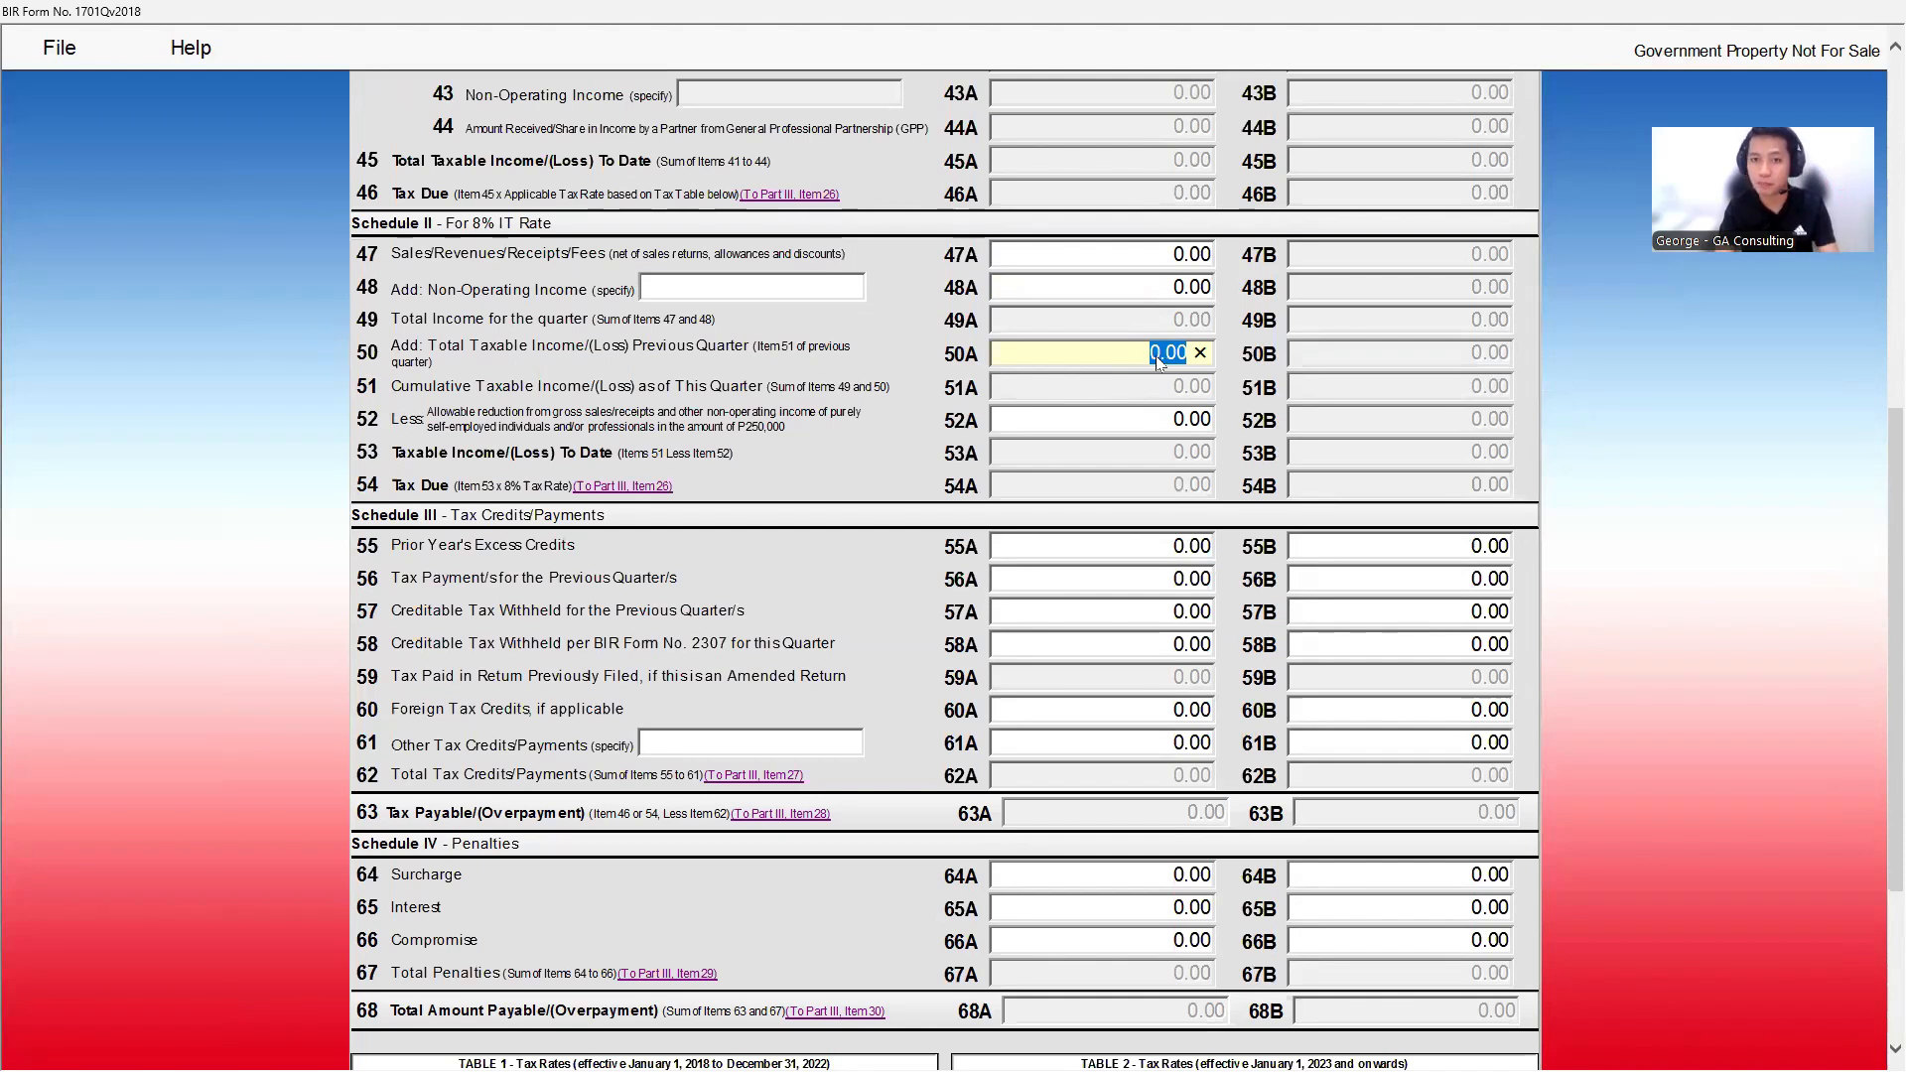
click(1128, 404)
click(1159, 418)
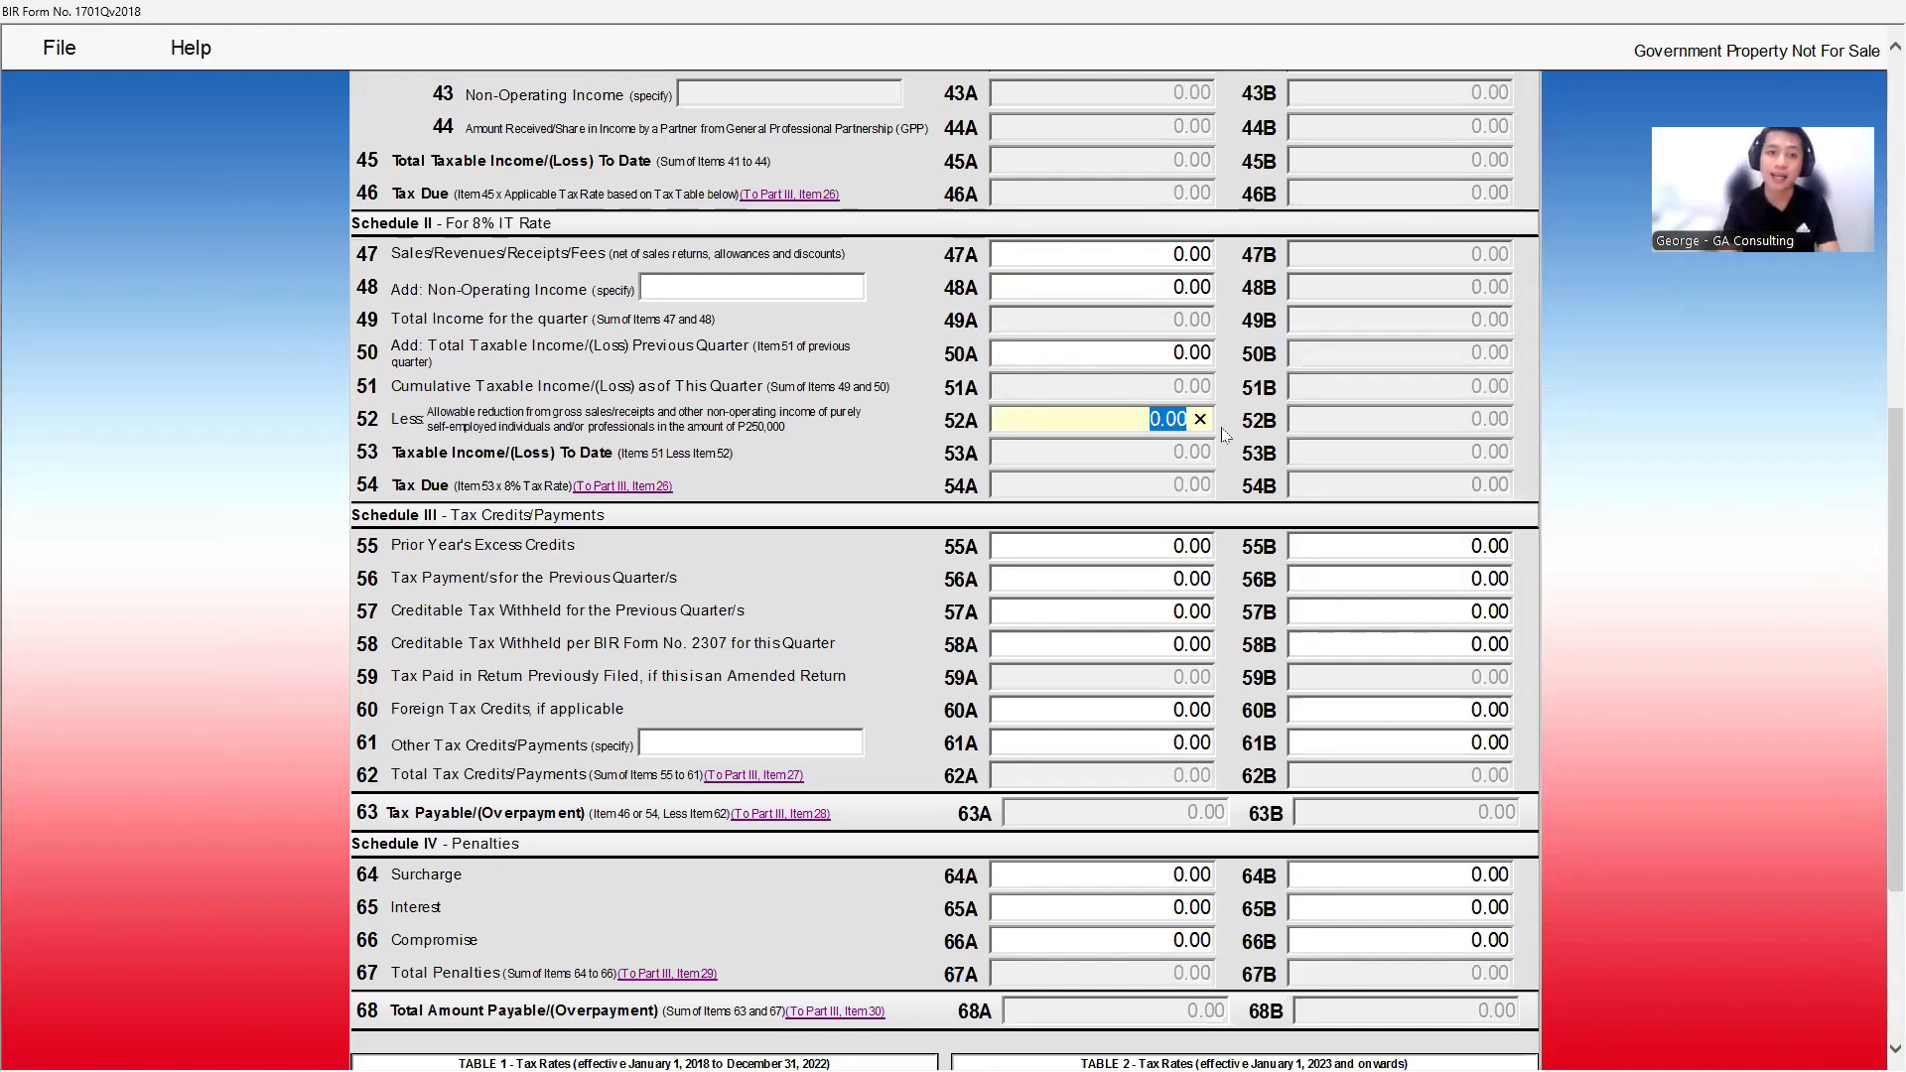
text(250)
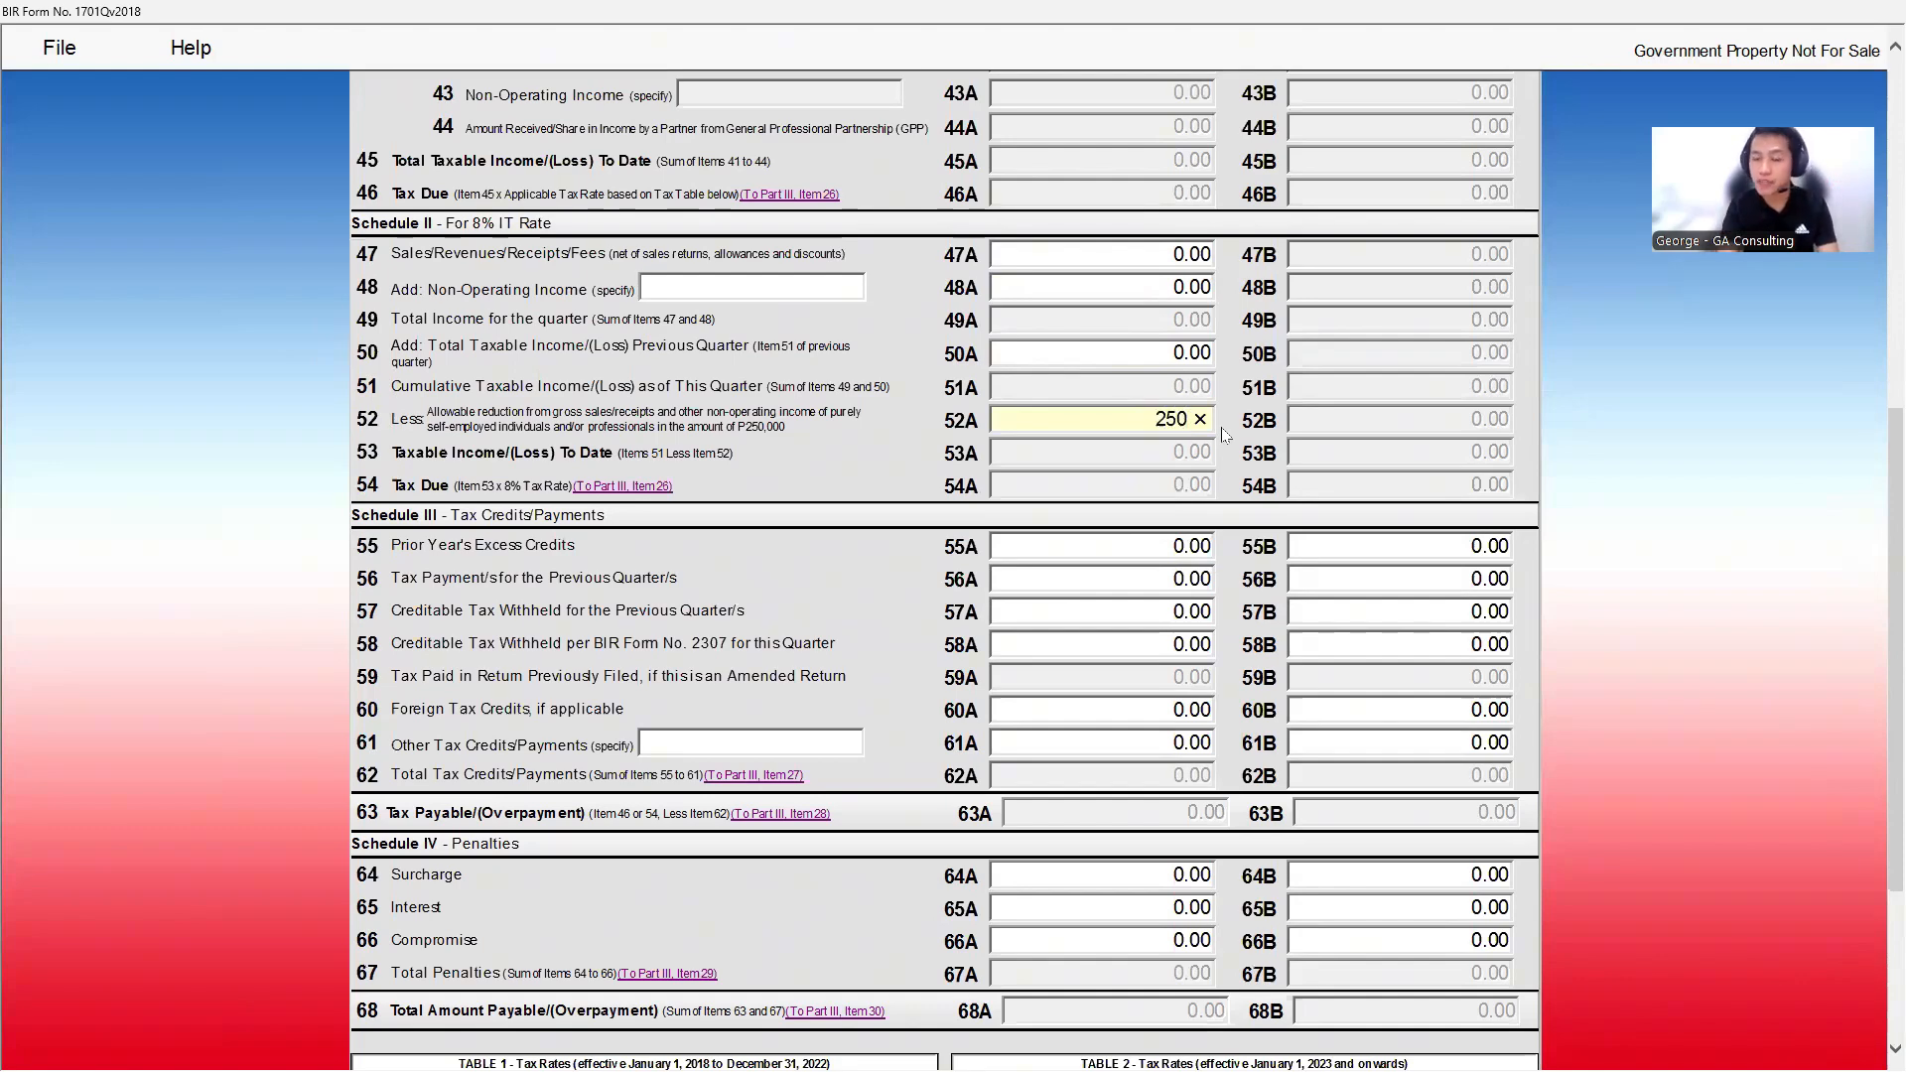
text(000)
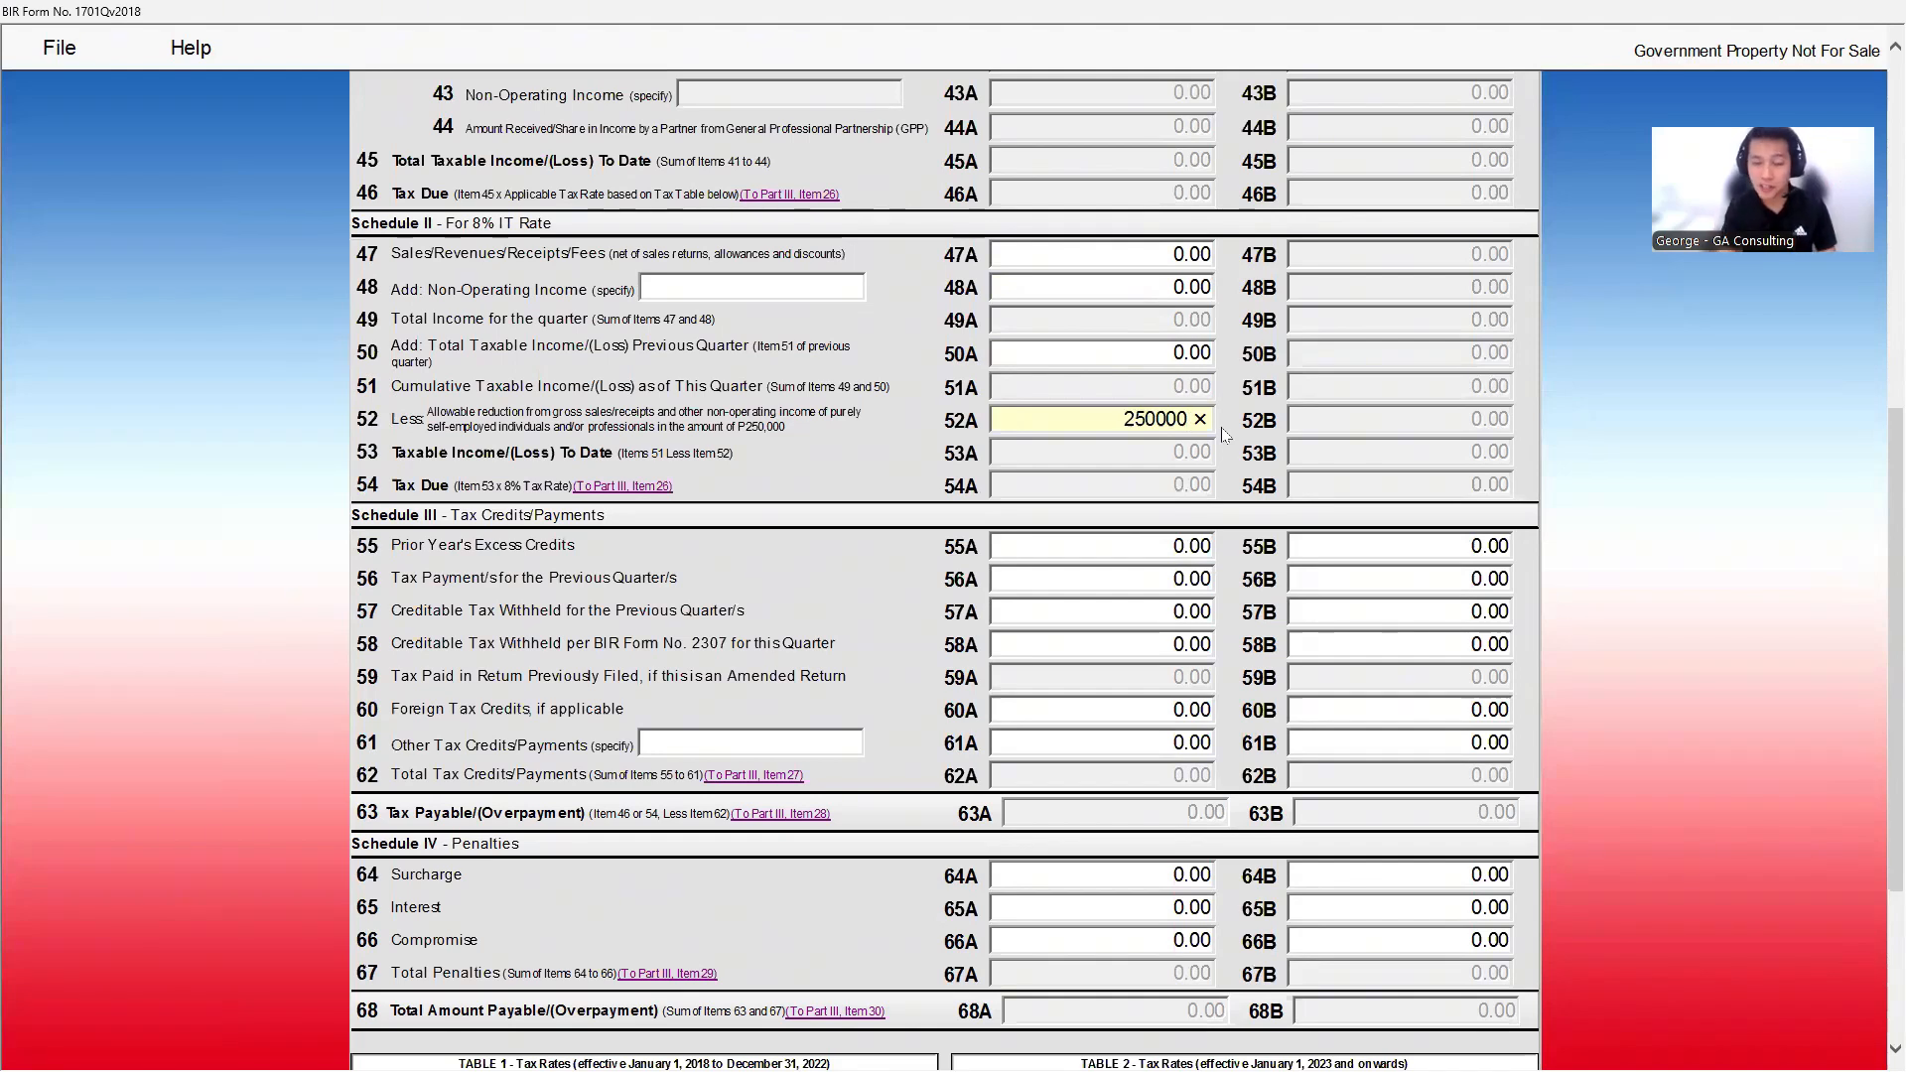
key(Tab)
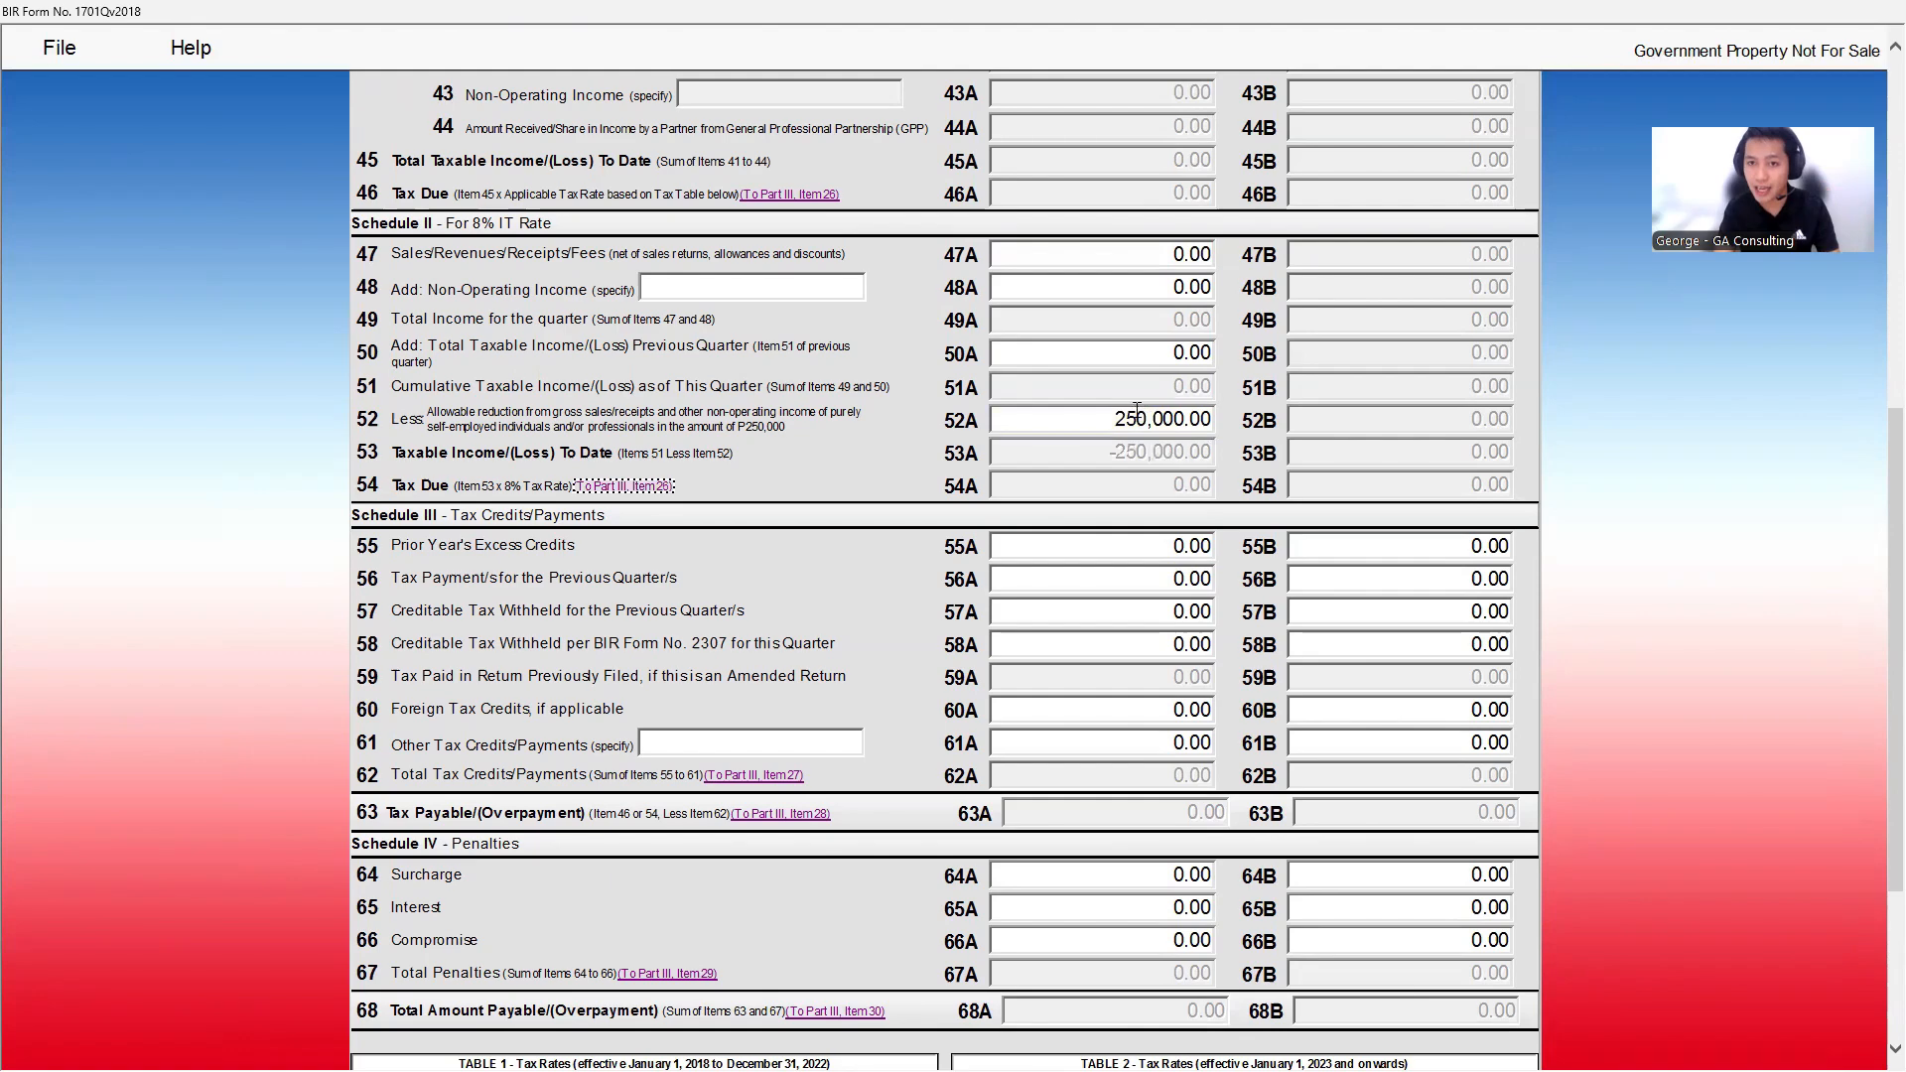
click(1139, 419)
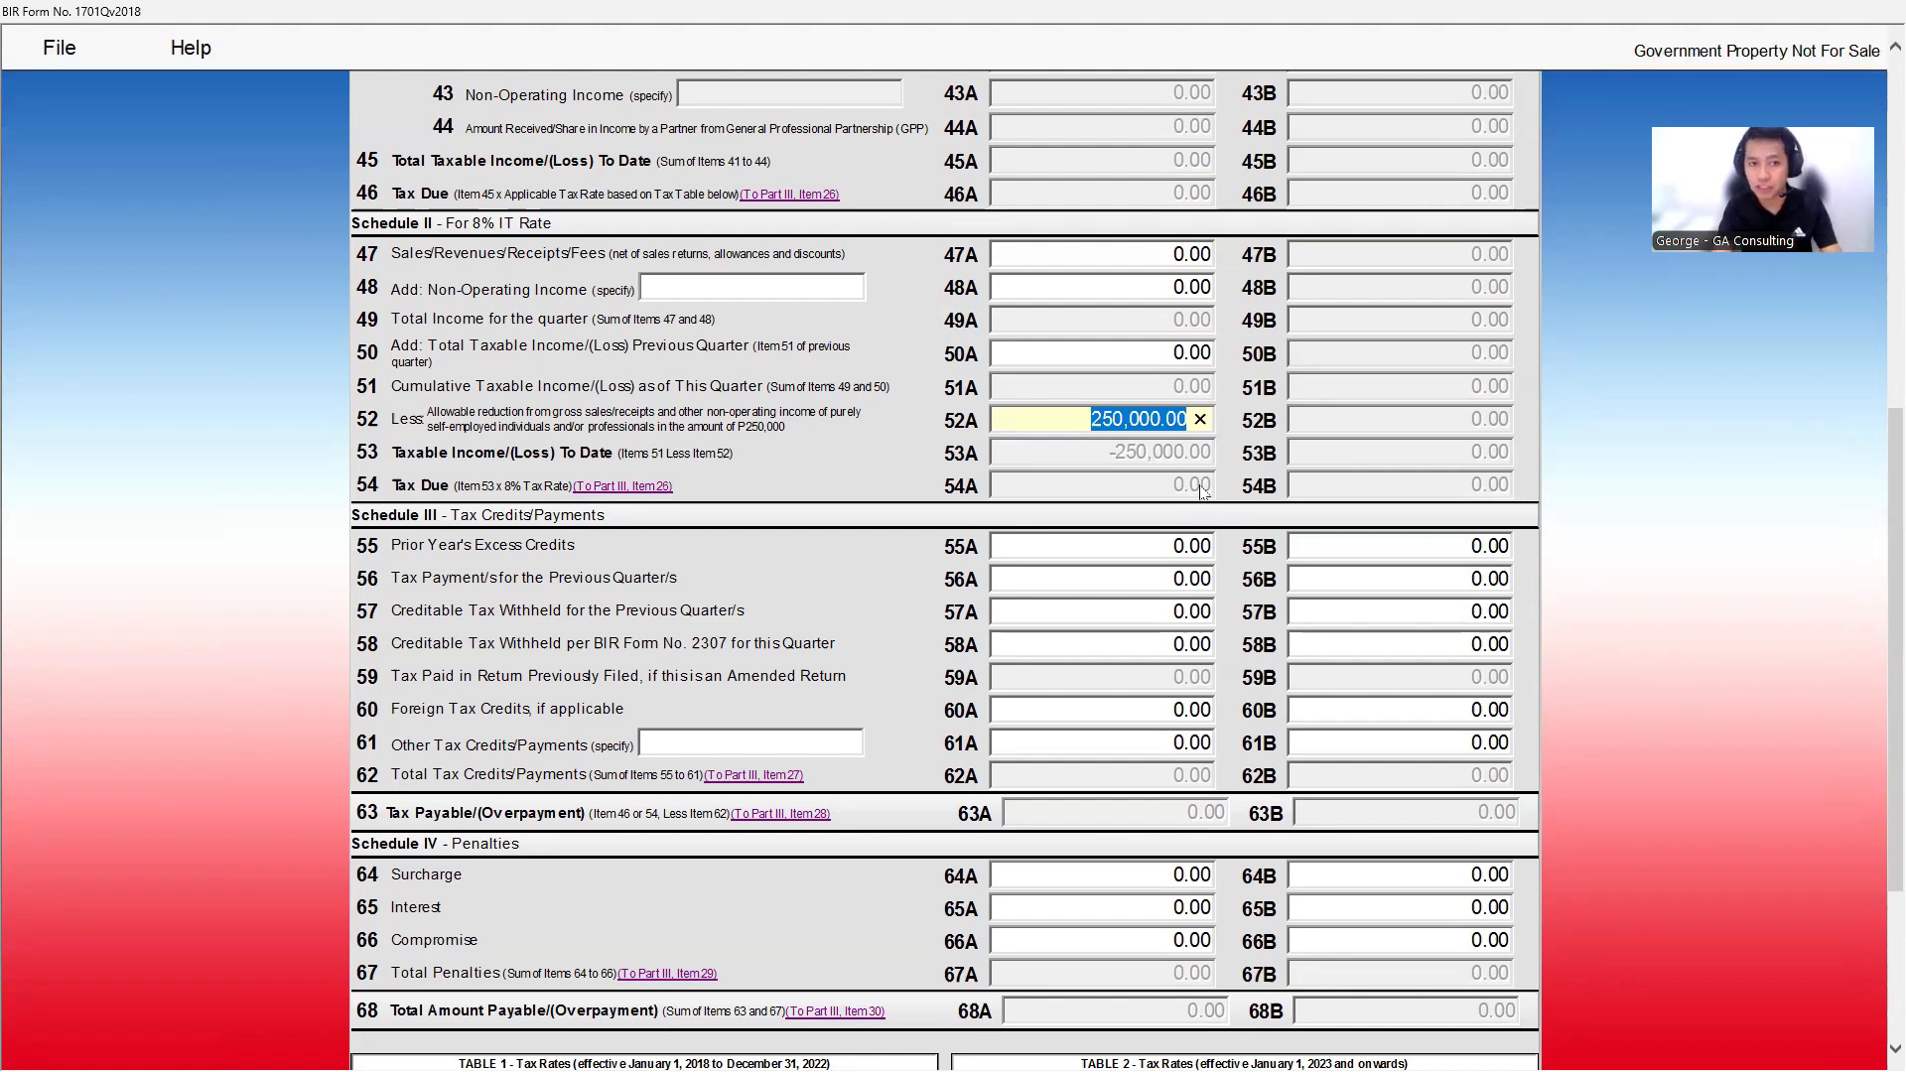
click(1146, 447)
- Review item 54 of the edited return's tax computation
scroll(1102, 482, down, 3)
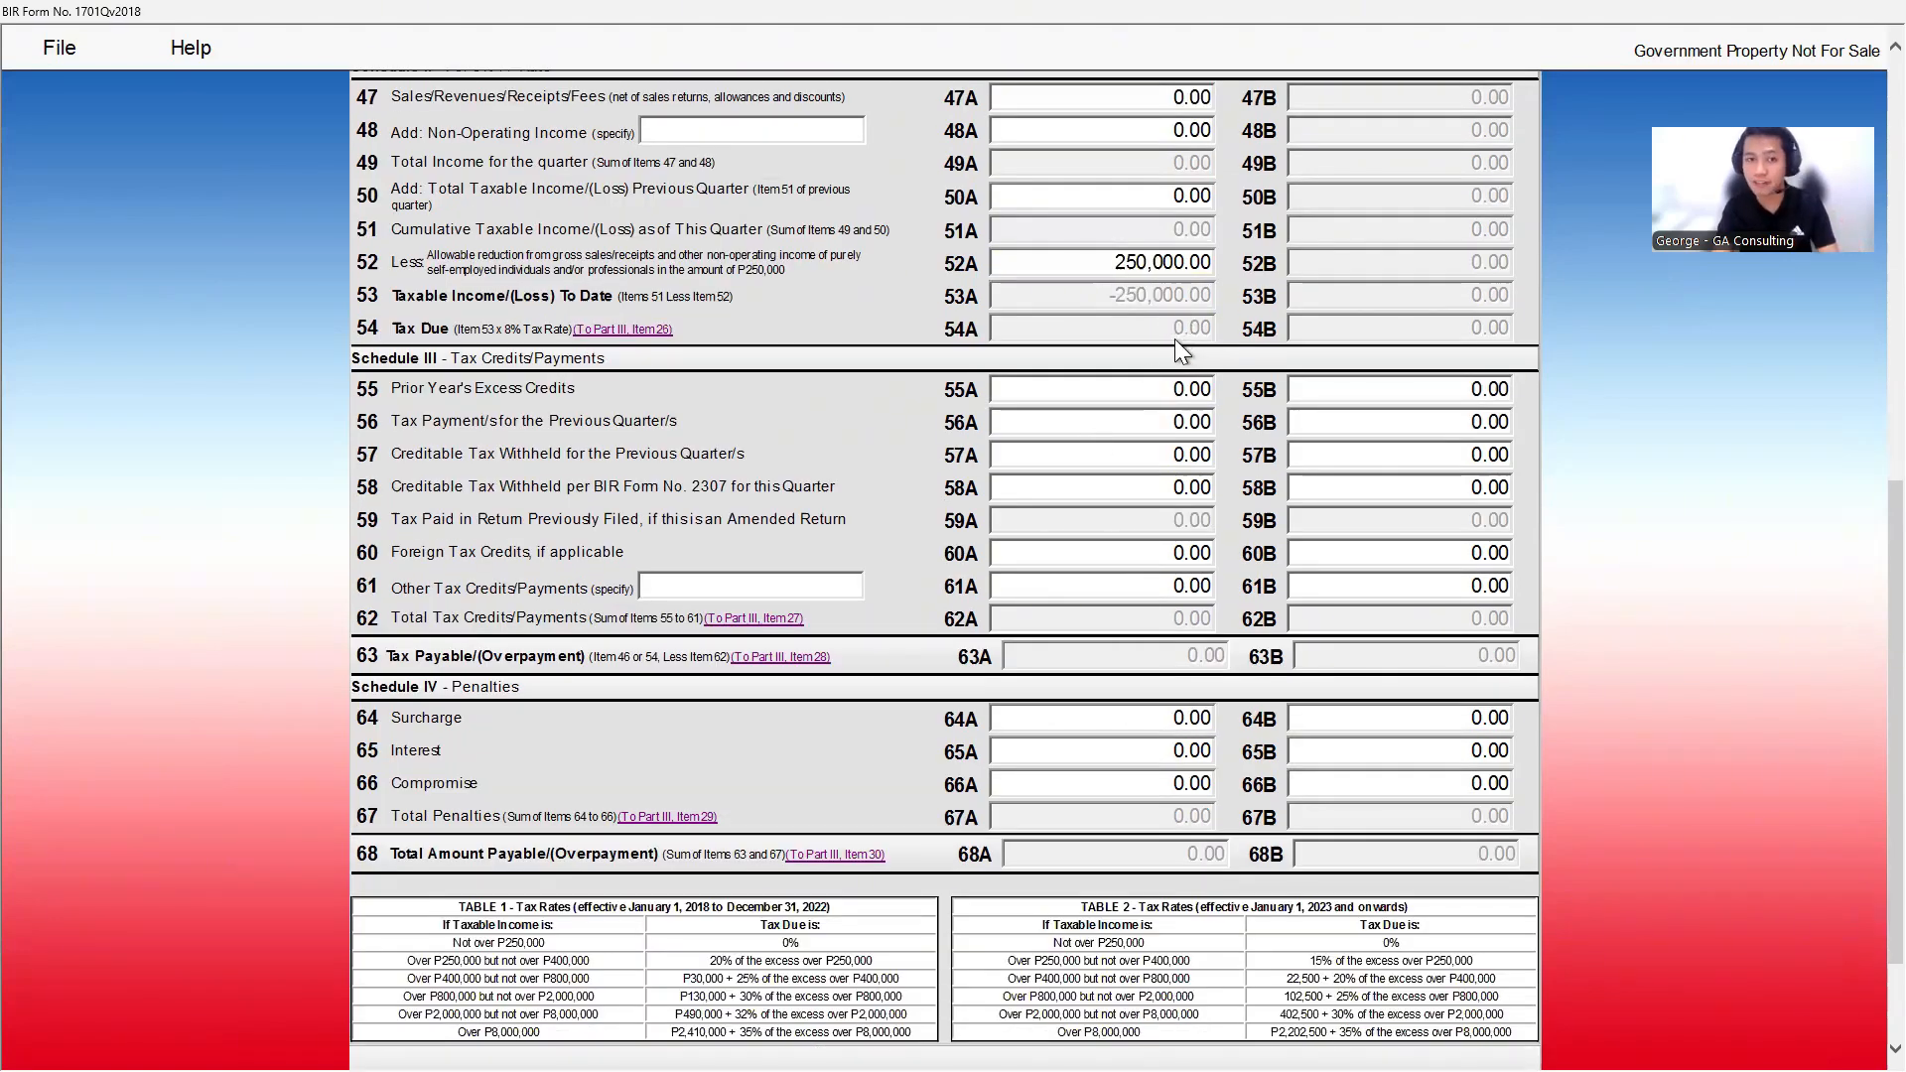
drag(393, 329, 422, 331)
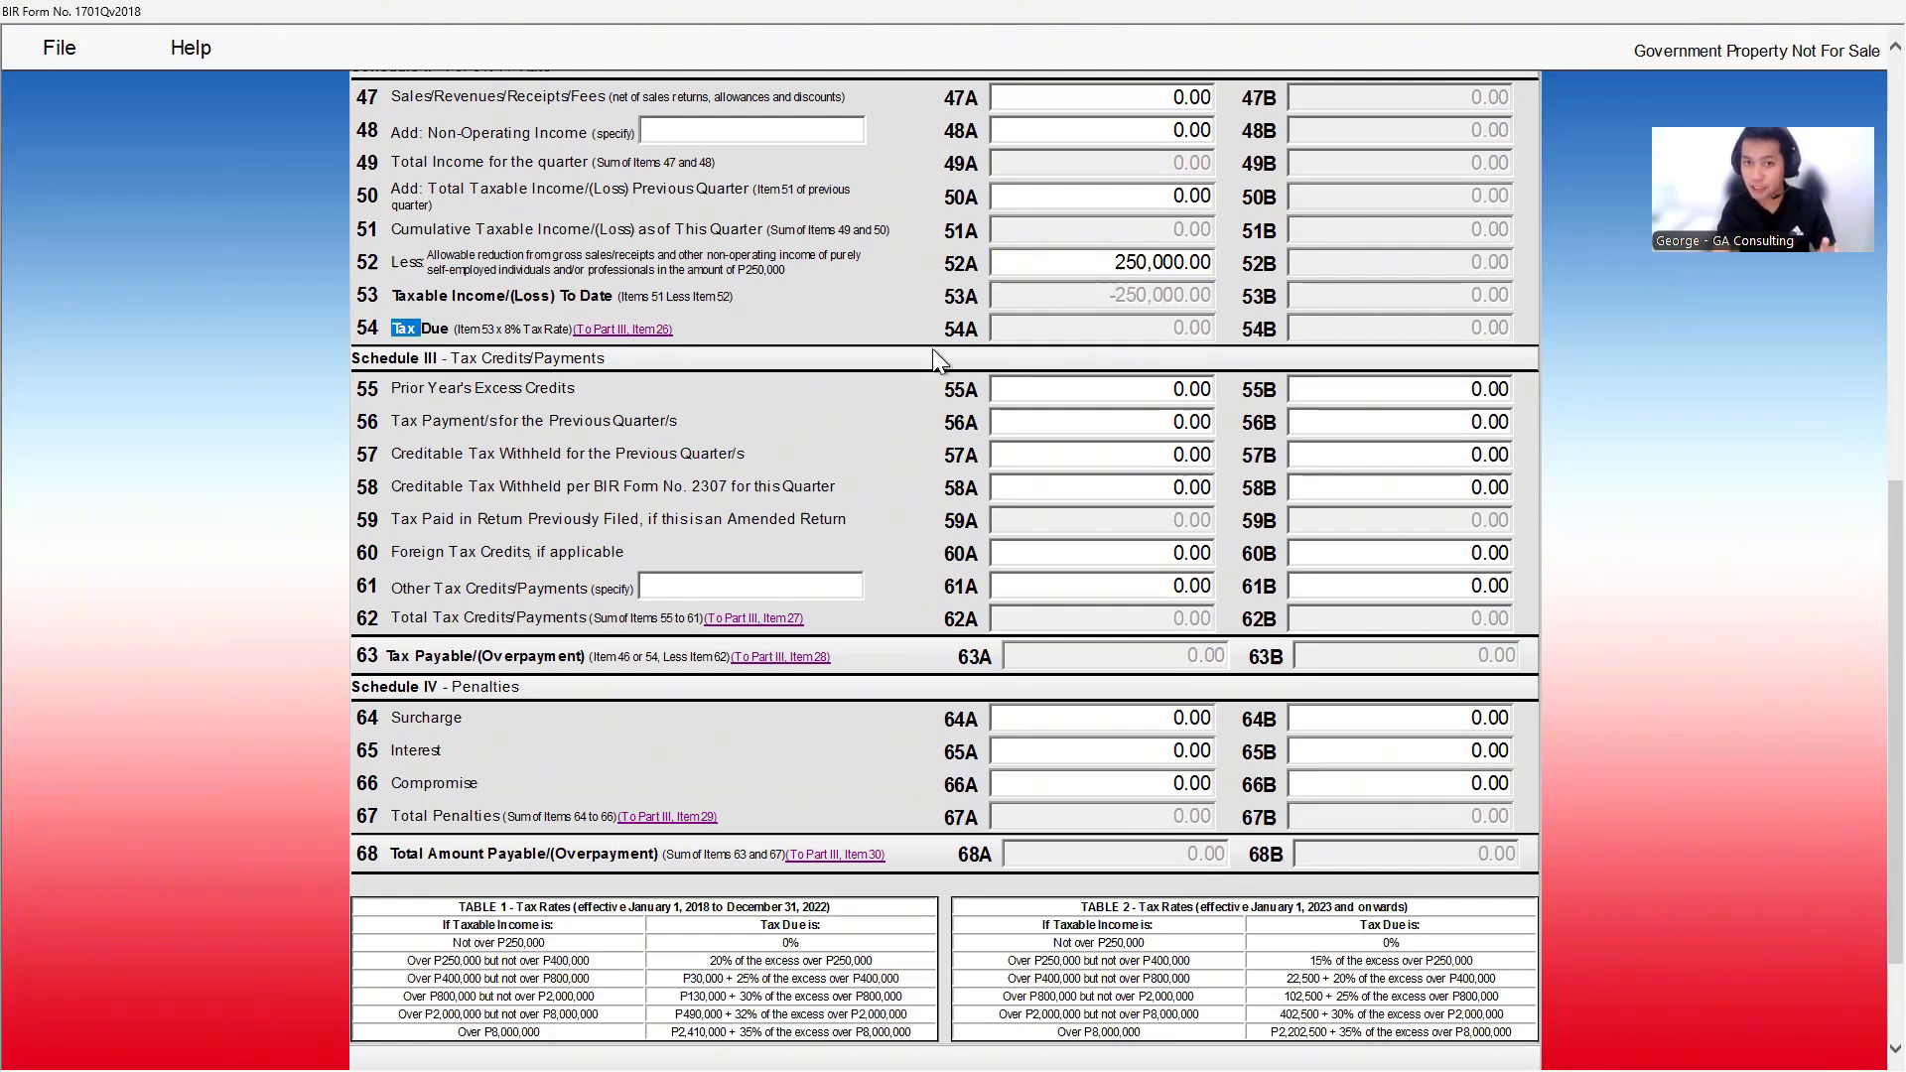
click(1174, 343)
scroll(1162, 437, up, 3)
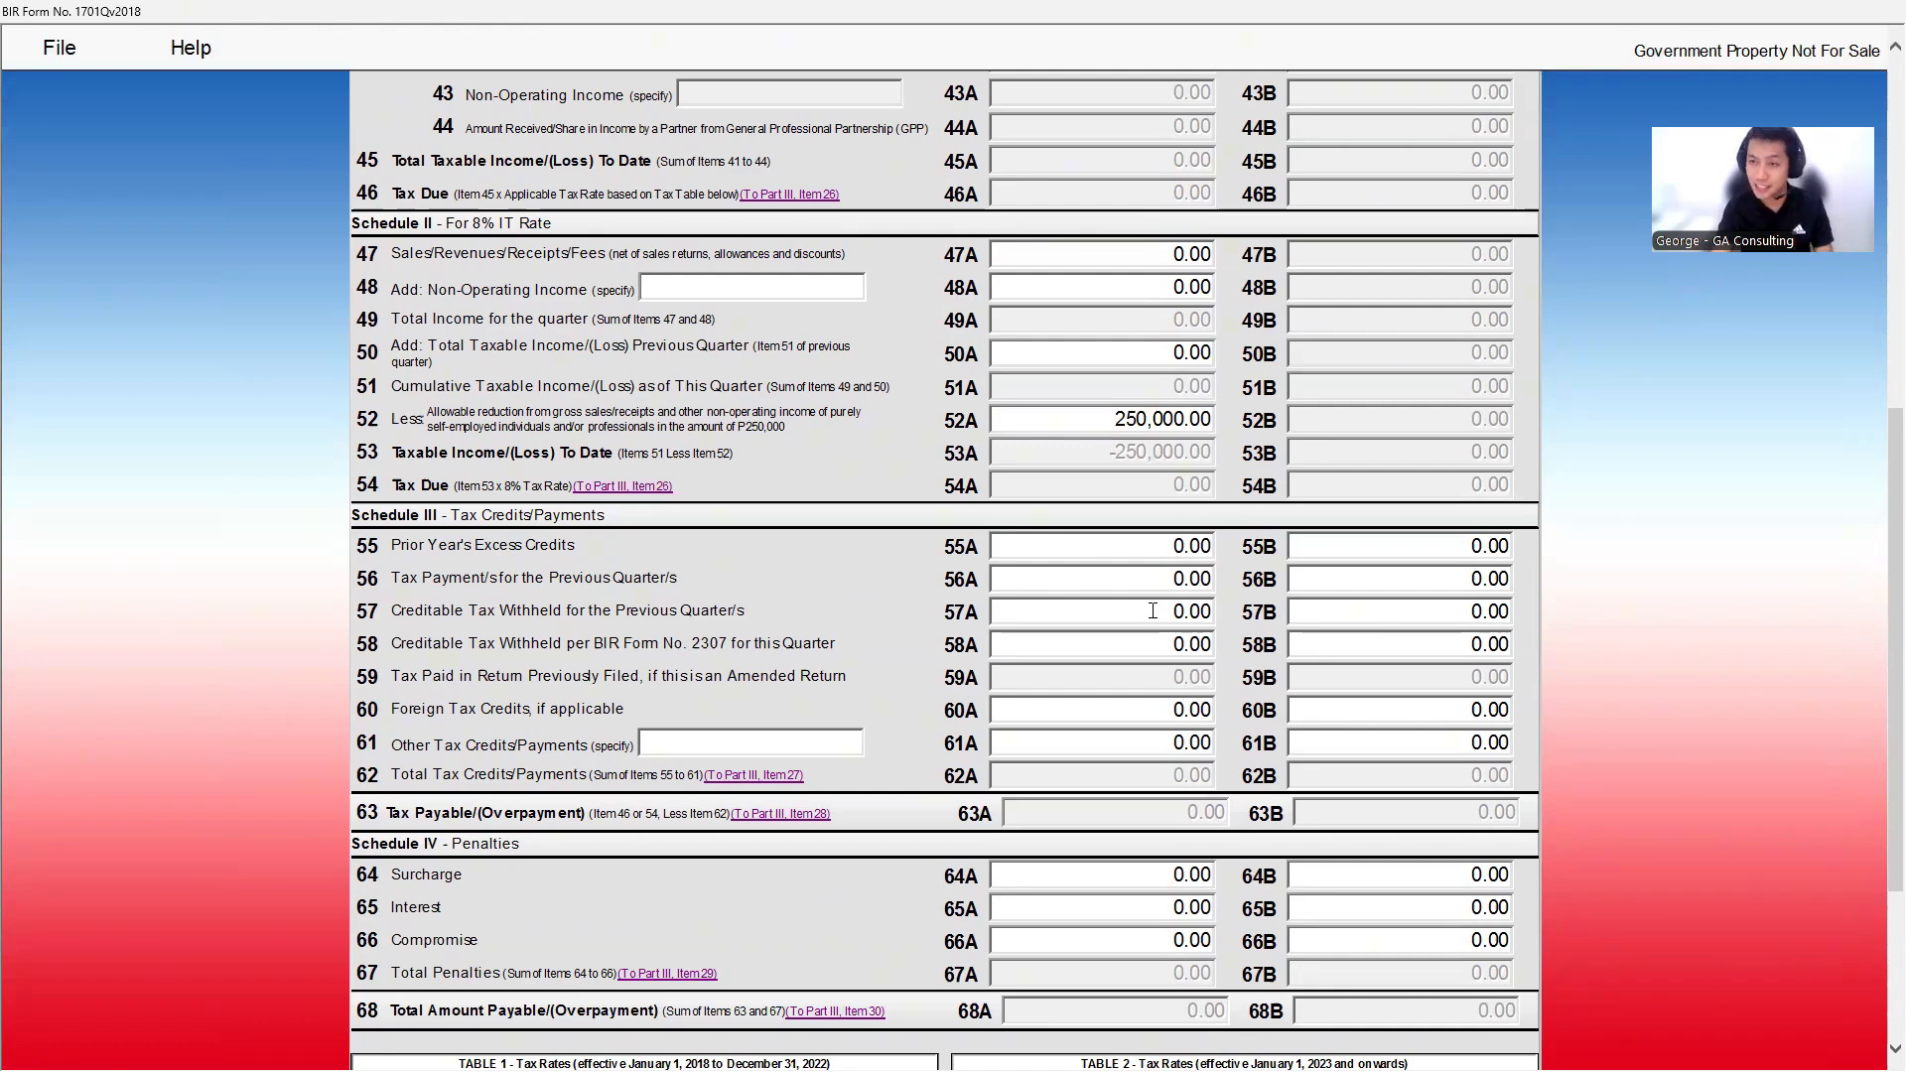
scroll(1152, 610, down, 6)
- Revalidate the return, go back to page 1, and submit it as the final copy
click(559, 989)
click(1112, 621)
click(839, 933)
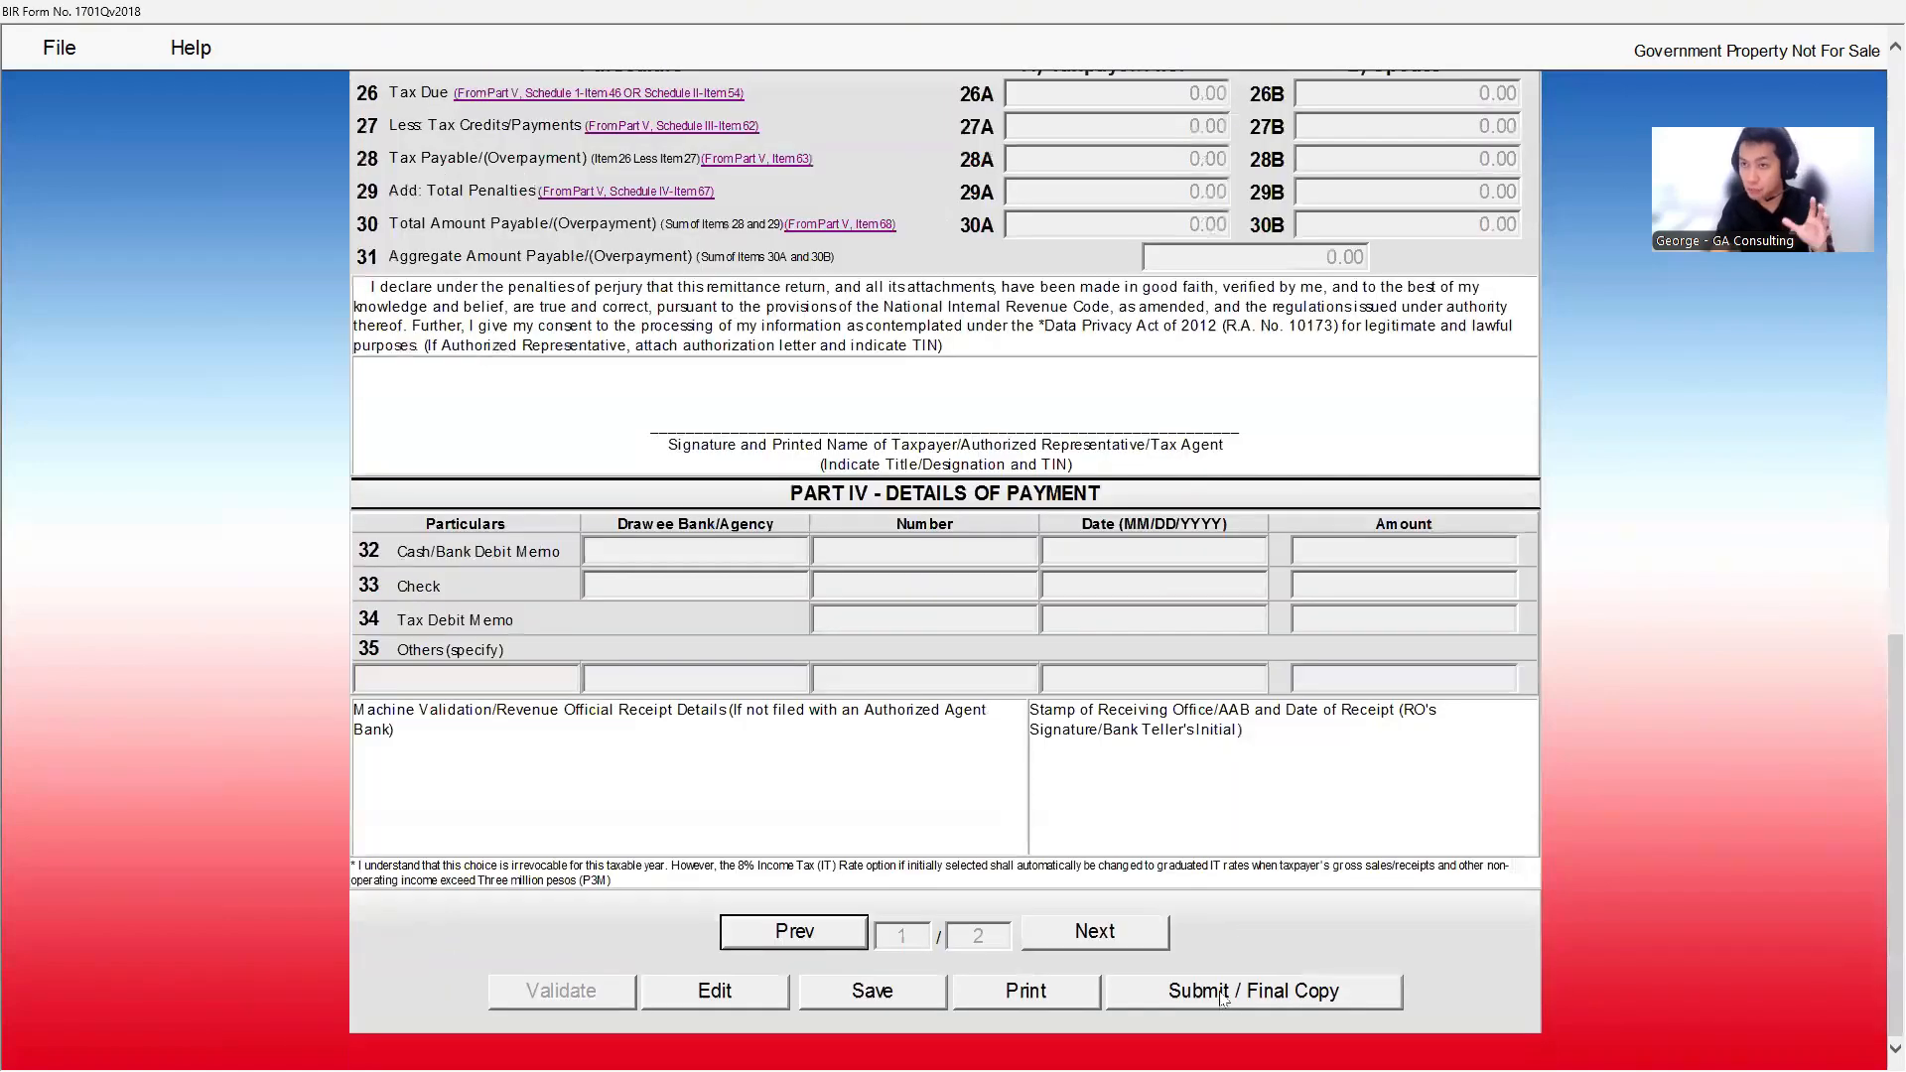
click(1219, 993)
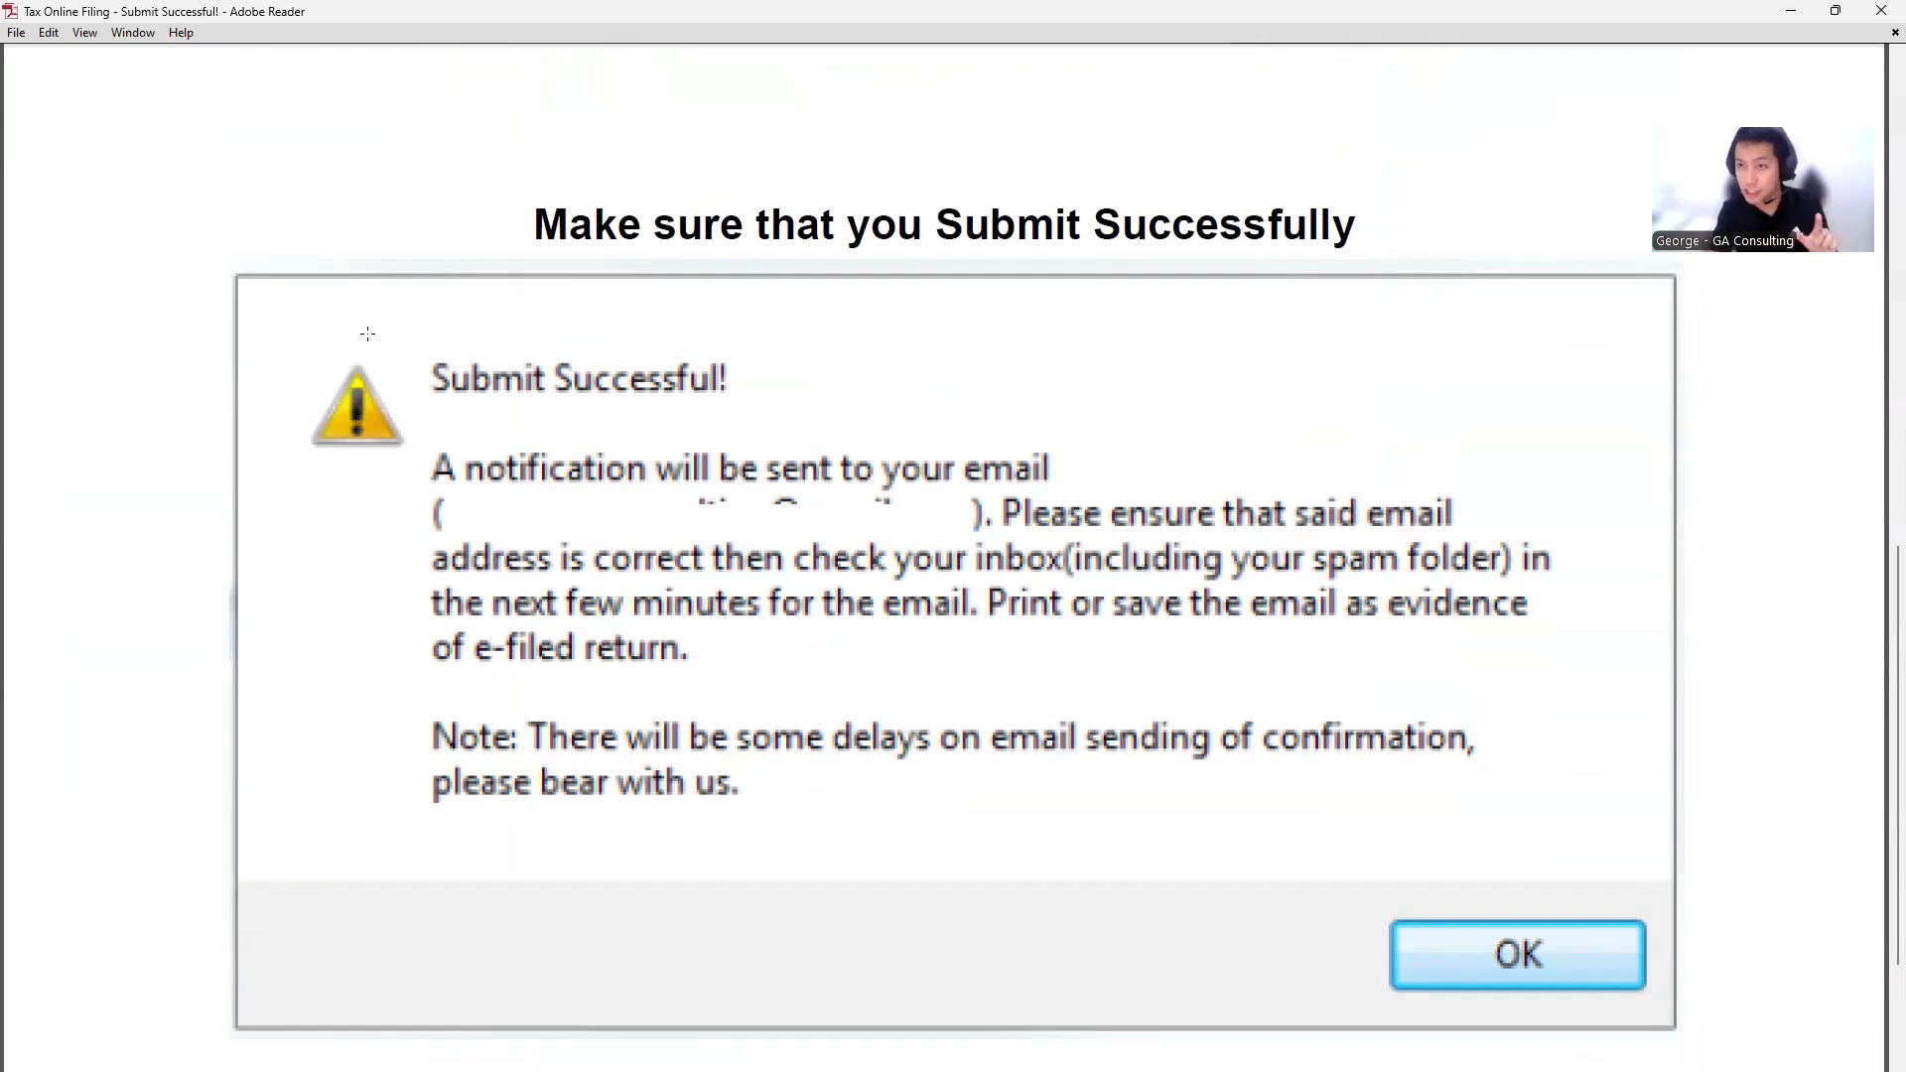
- Mark the 'Submit Successful!' and not-submitted error messages, then switch to the filed Zero Filing PDF
drag(387, 312, 792, 436)
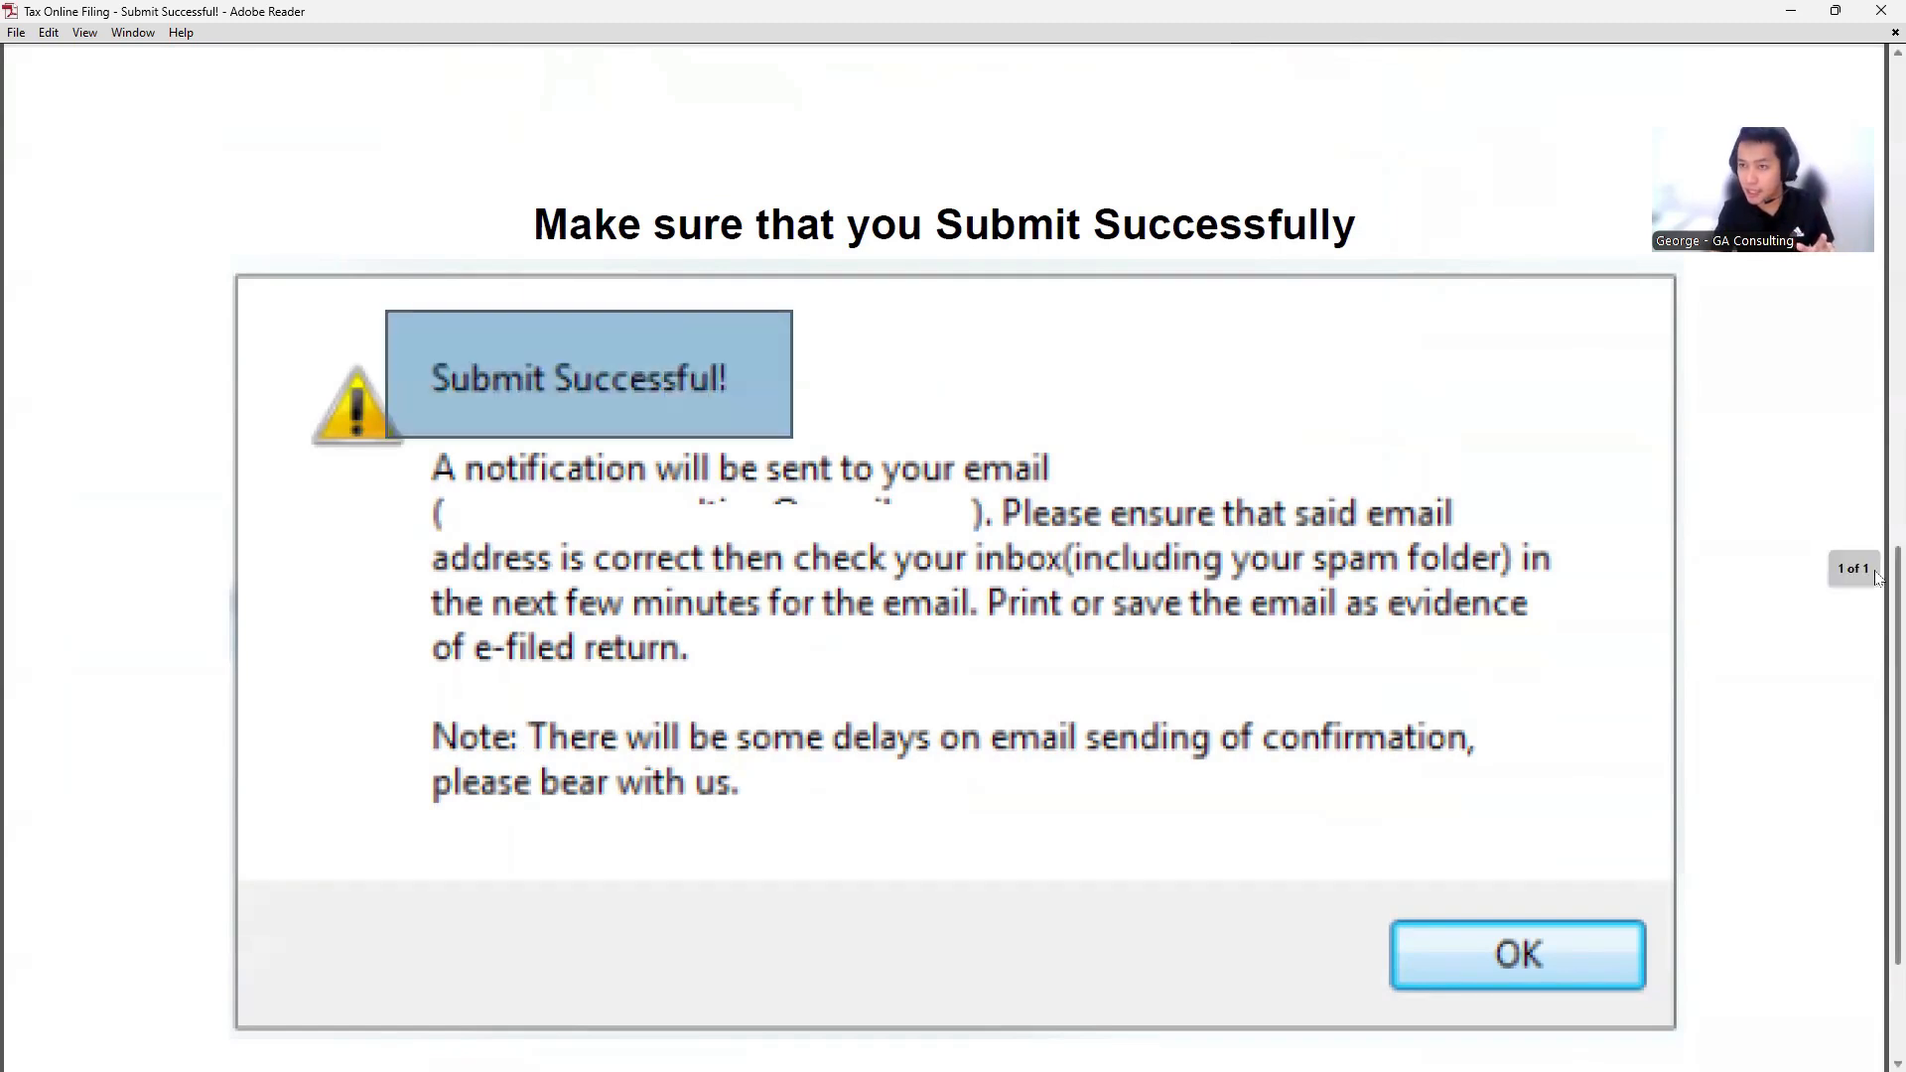
drag(1876, 578, 1858, 104)
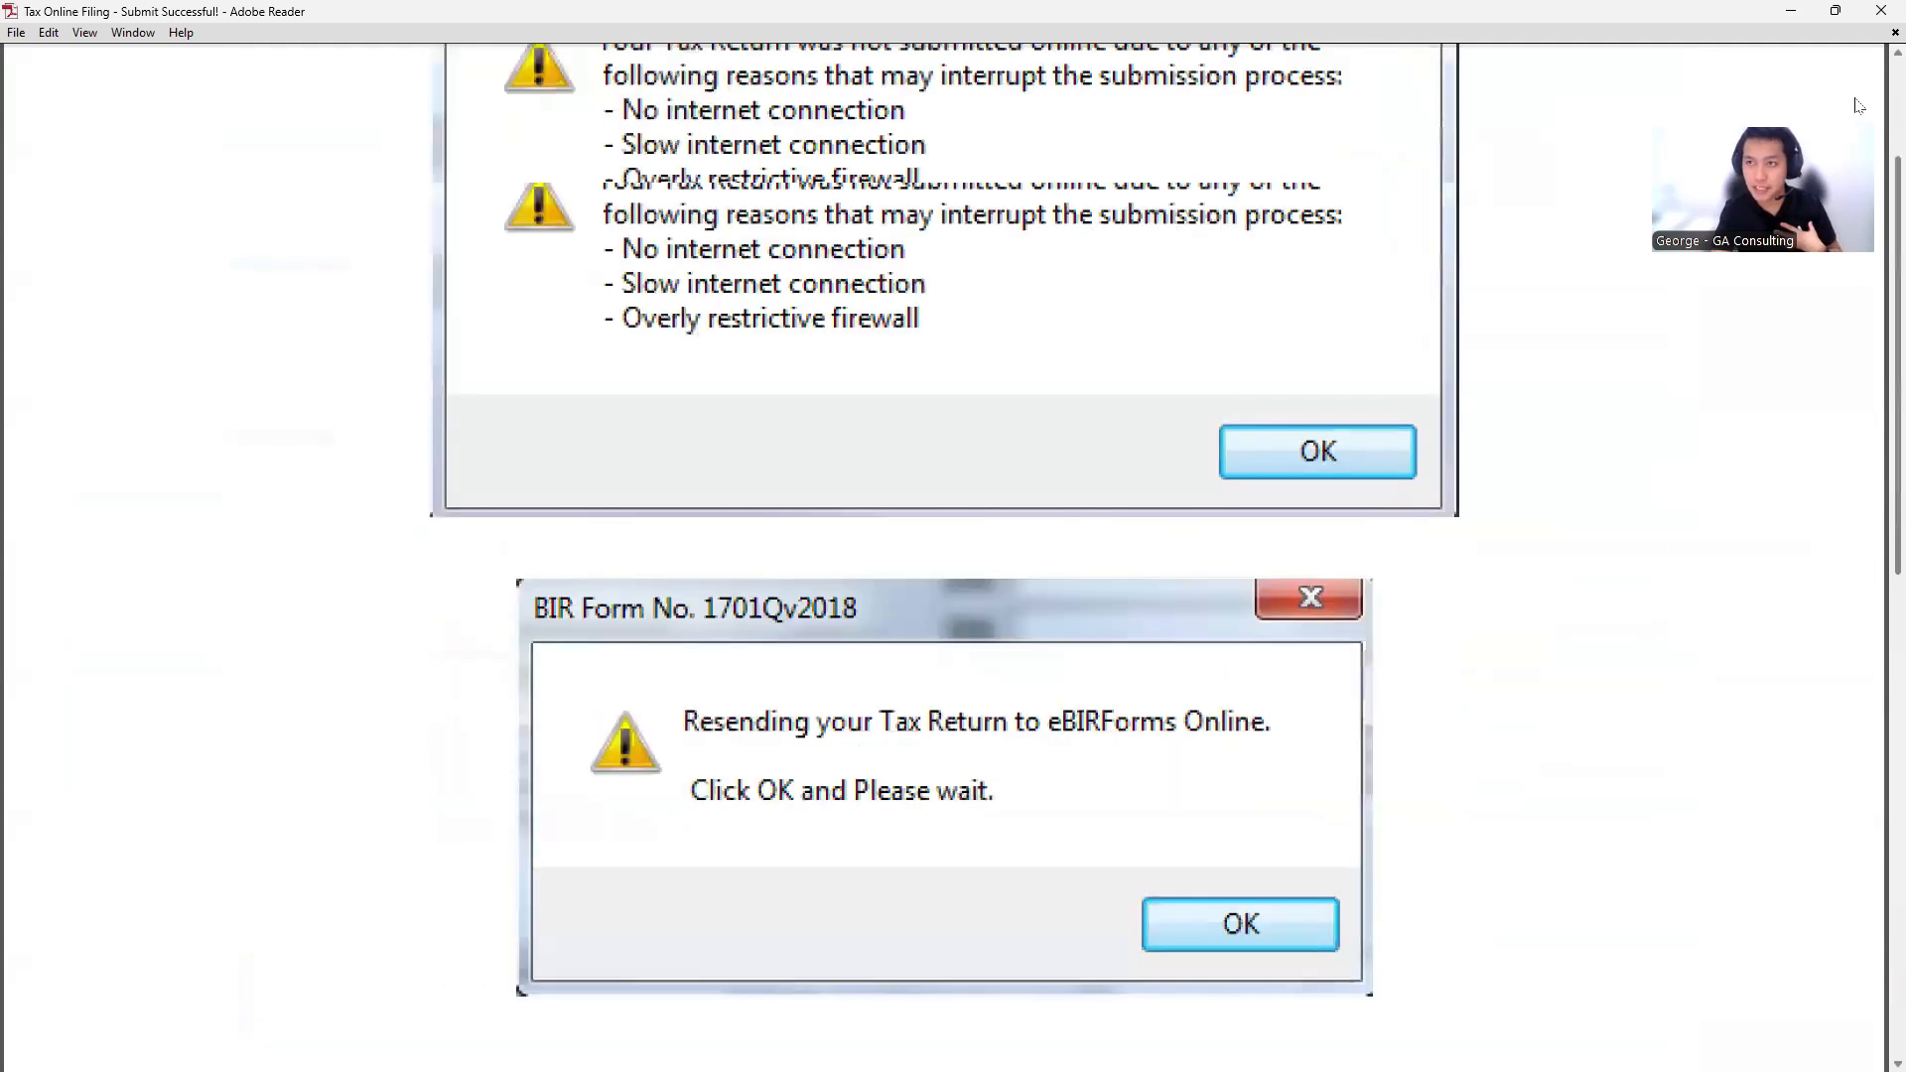
drag(530, 333, 1373, 564)
scroll(1045, 675, down, 3)
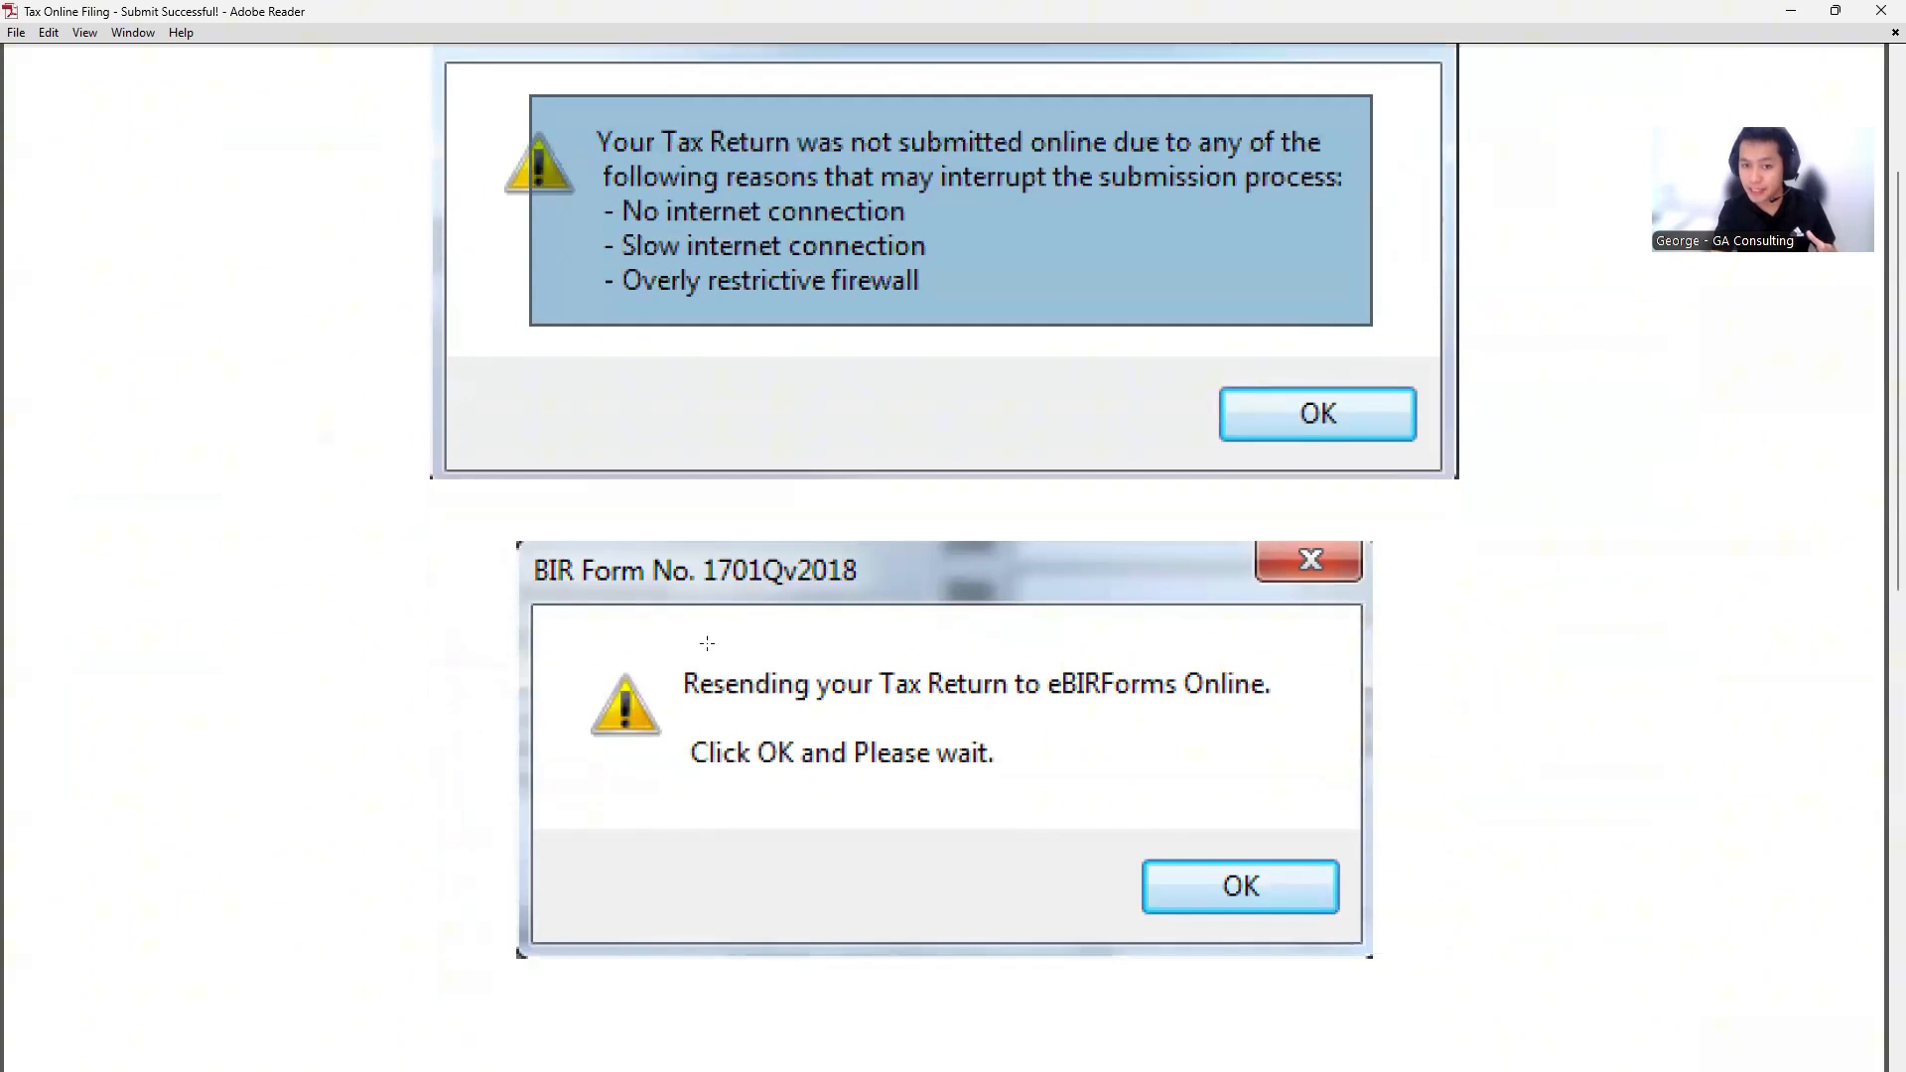
drag(659, 658, 1298, 731)
scroll(1068, 689, down, 4)
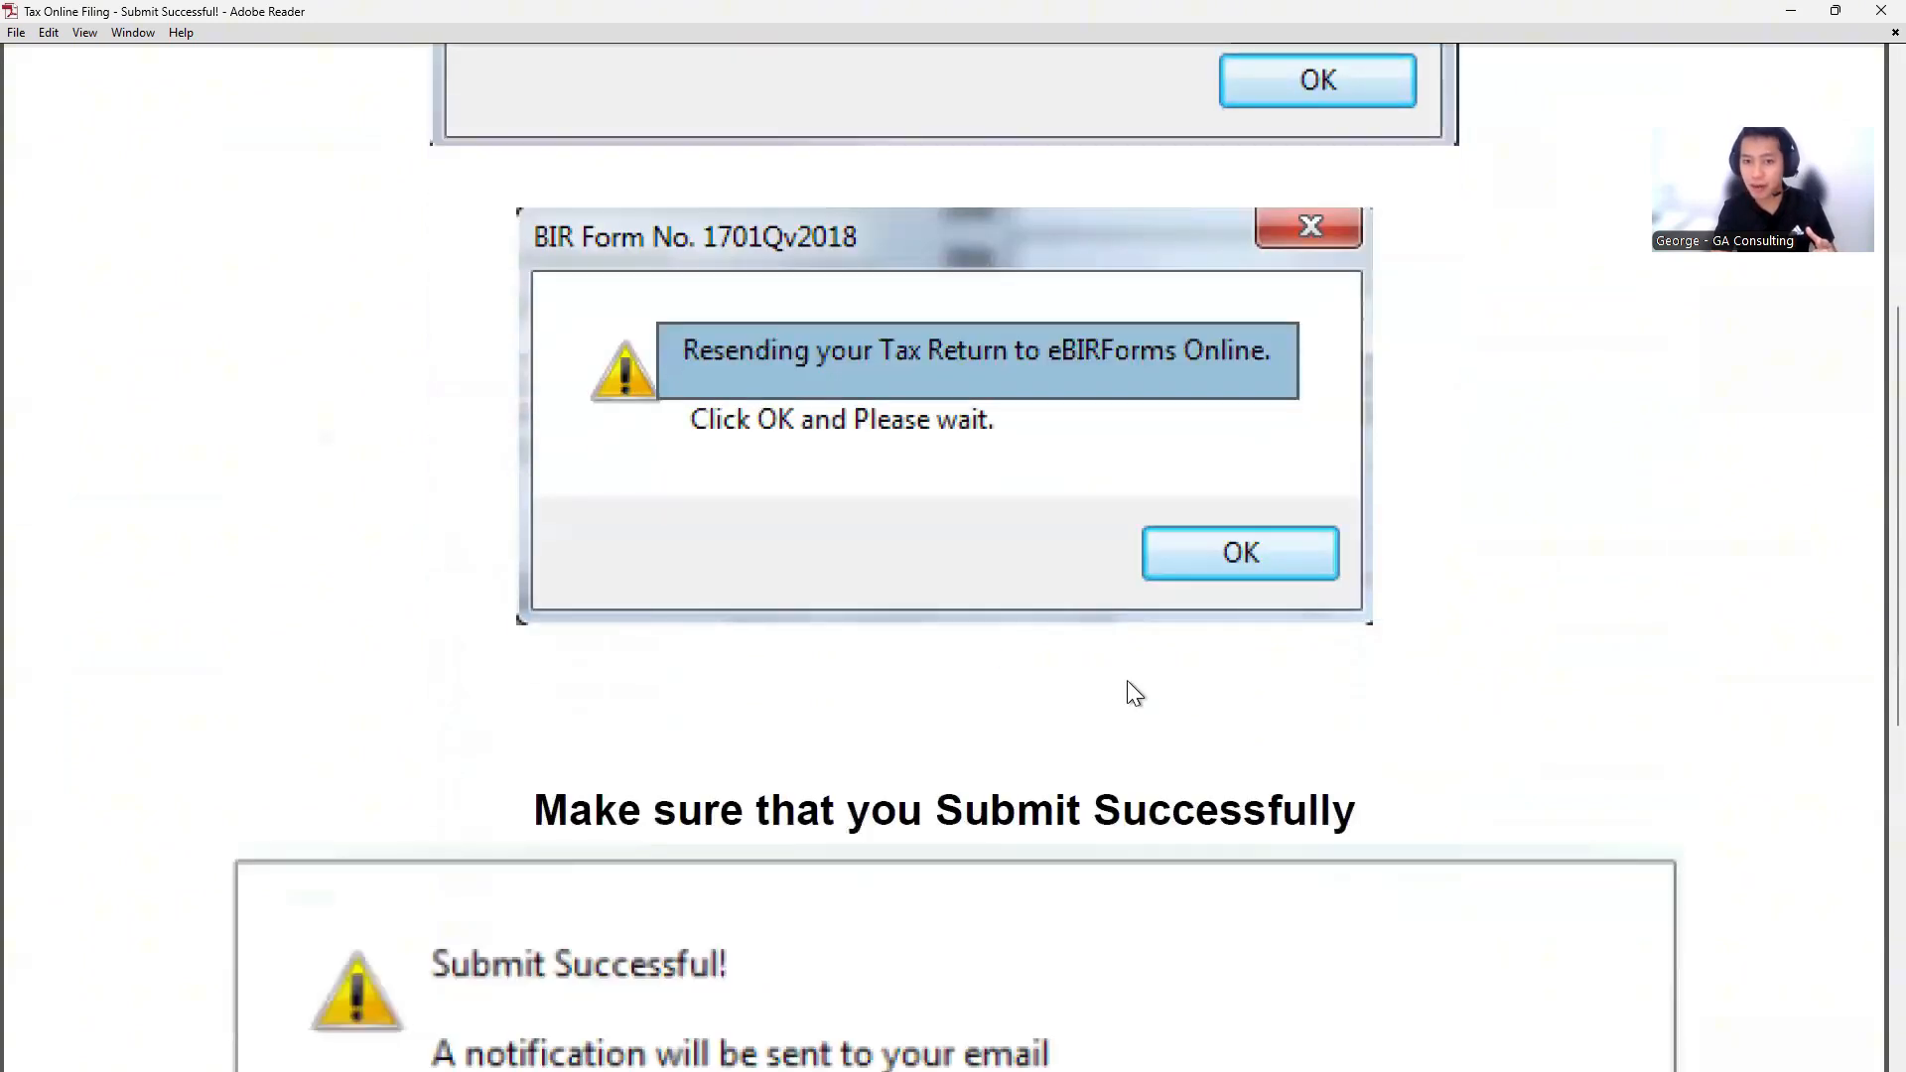
scroll(1287, 576, down, 5)
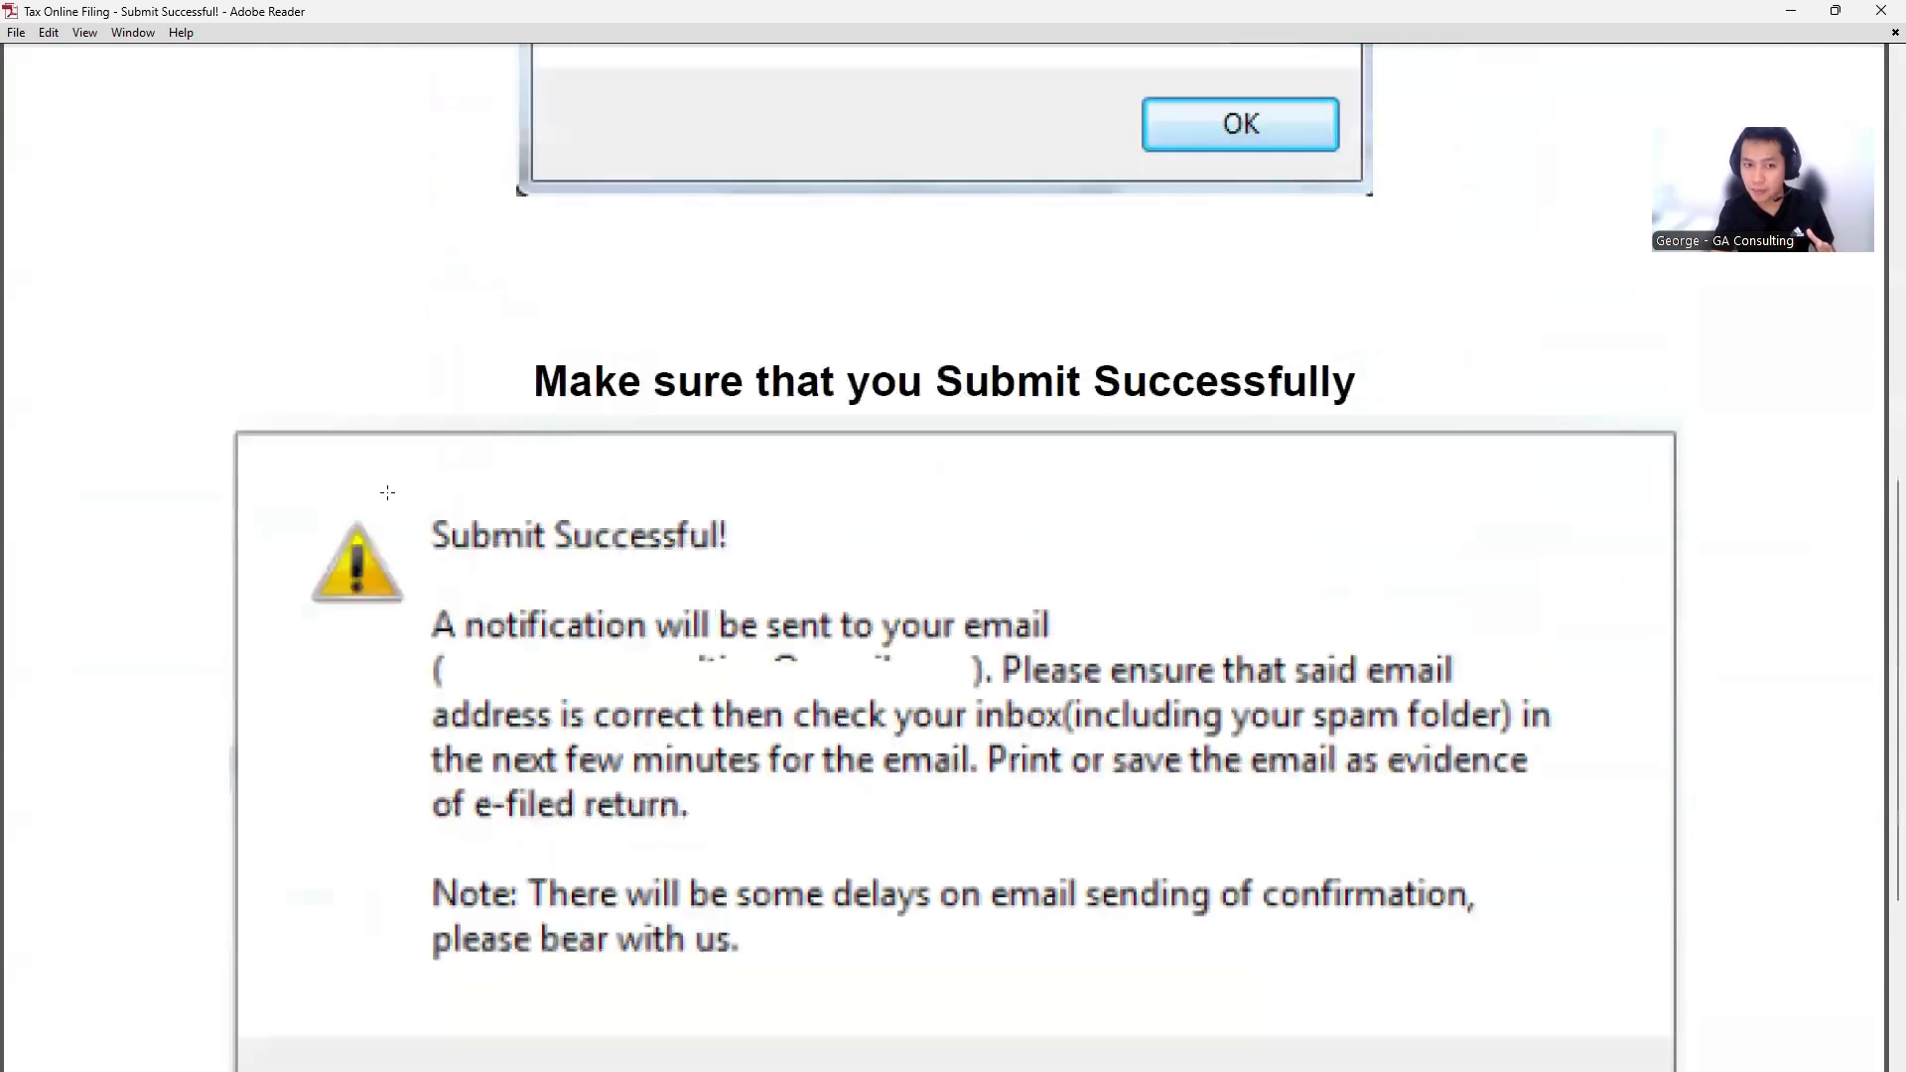
drag(359, 483, 825, 612)
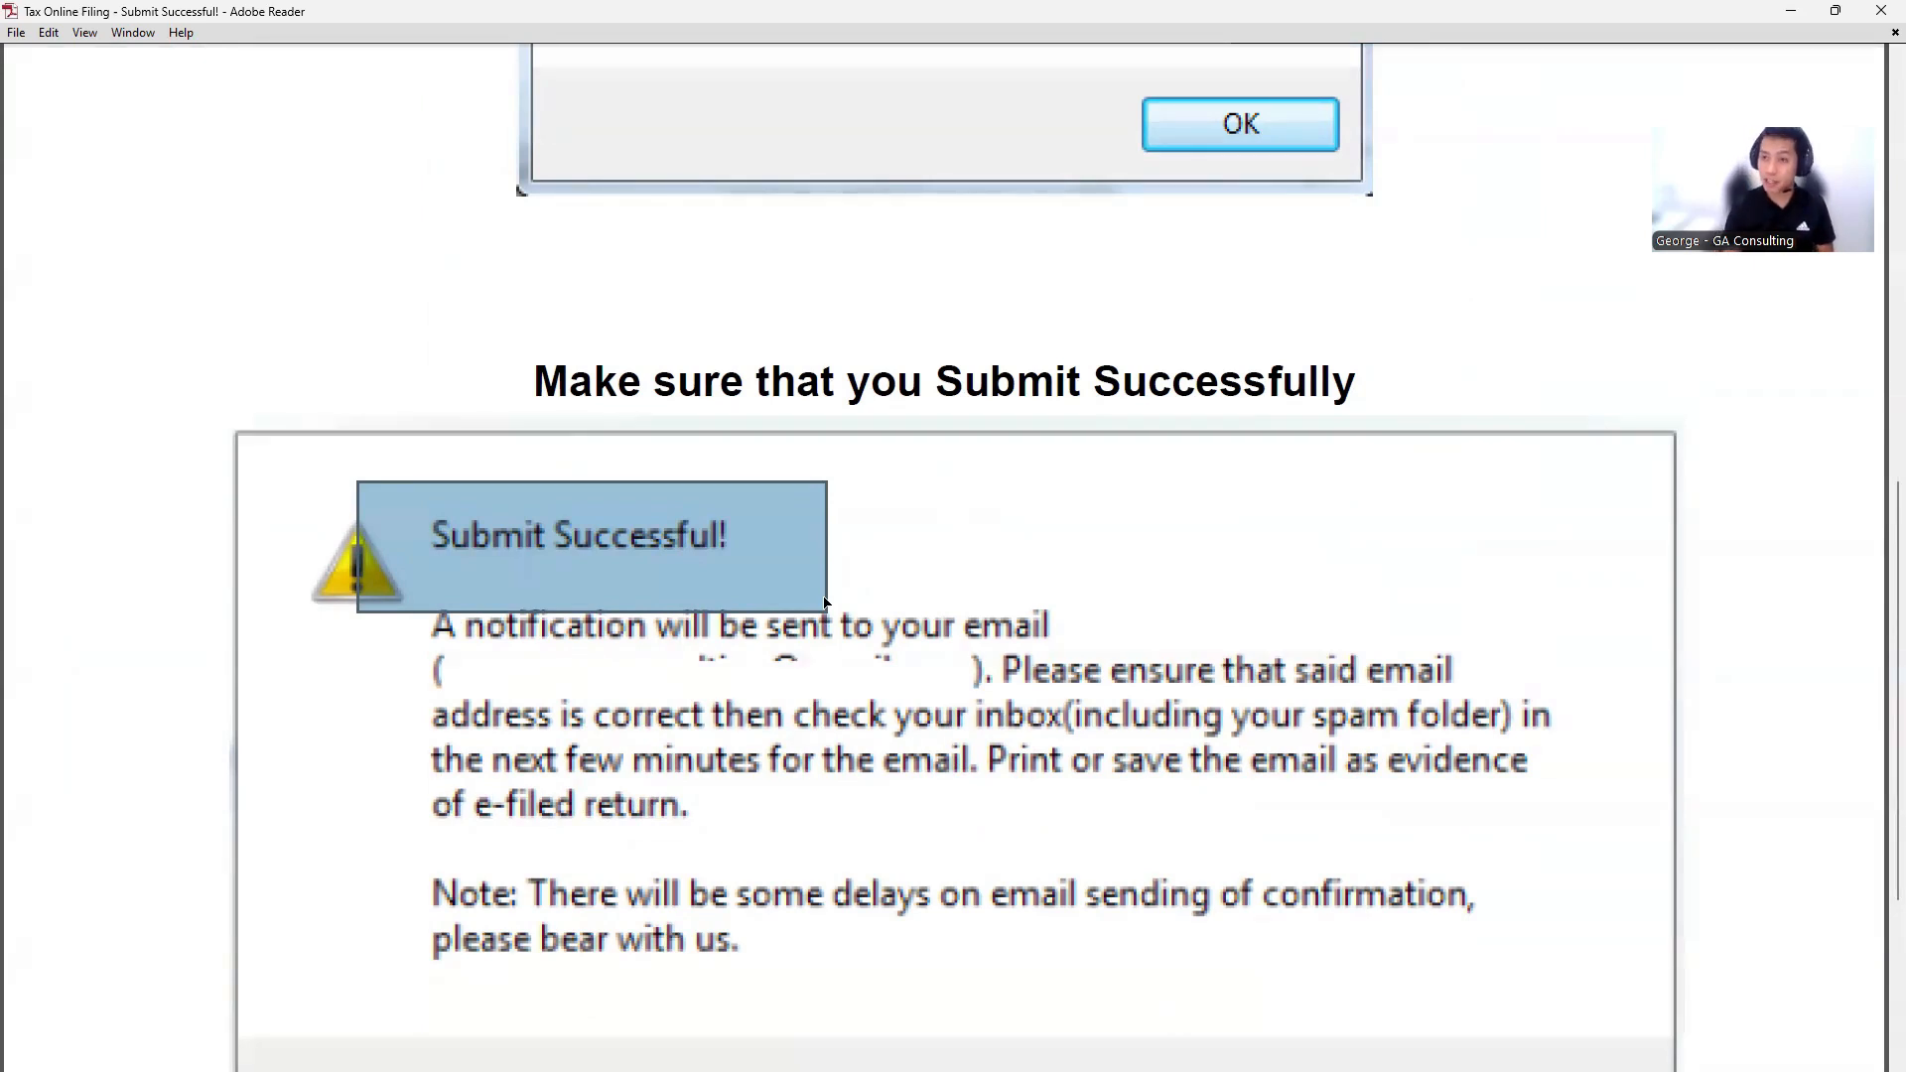
key(alt+Tab)
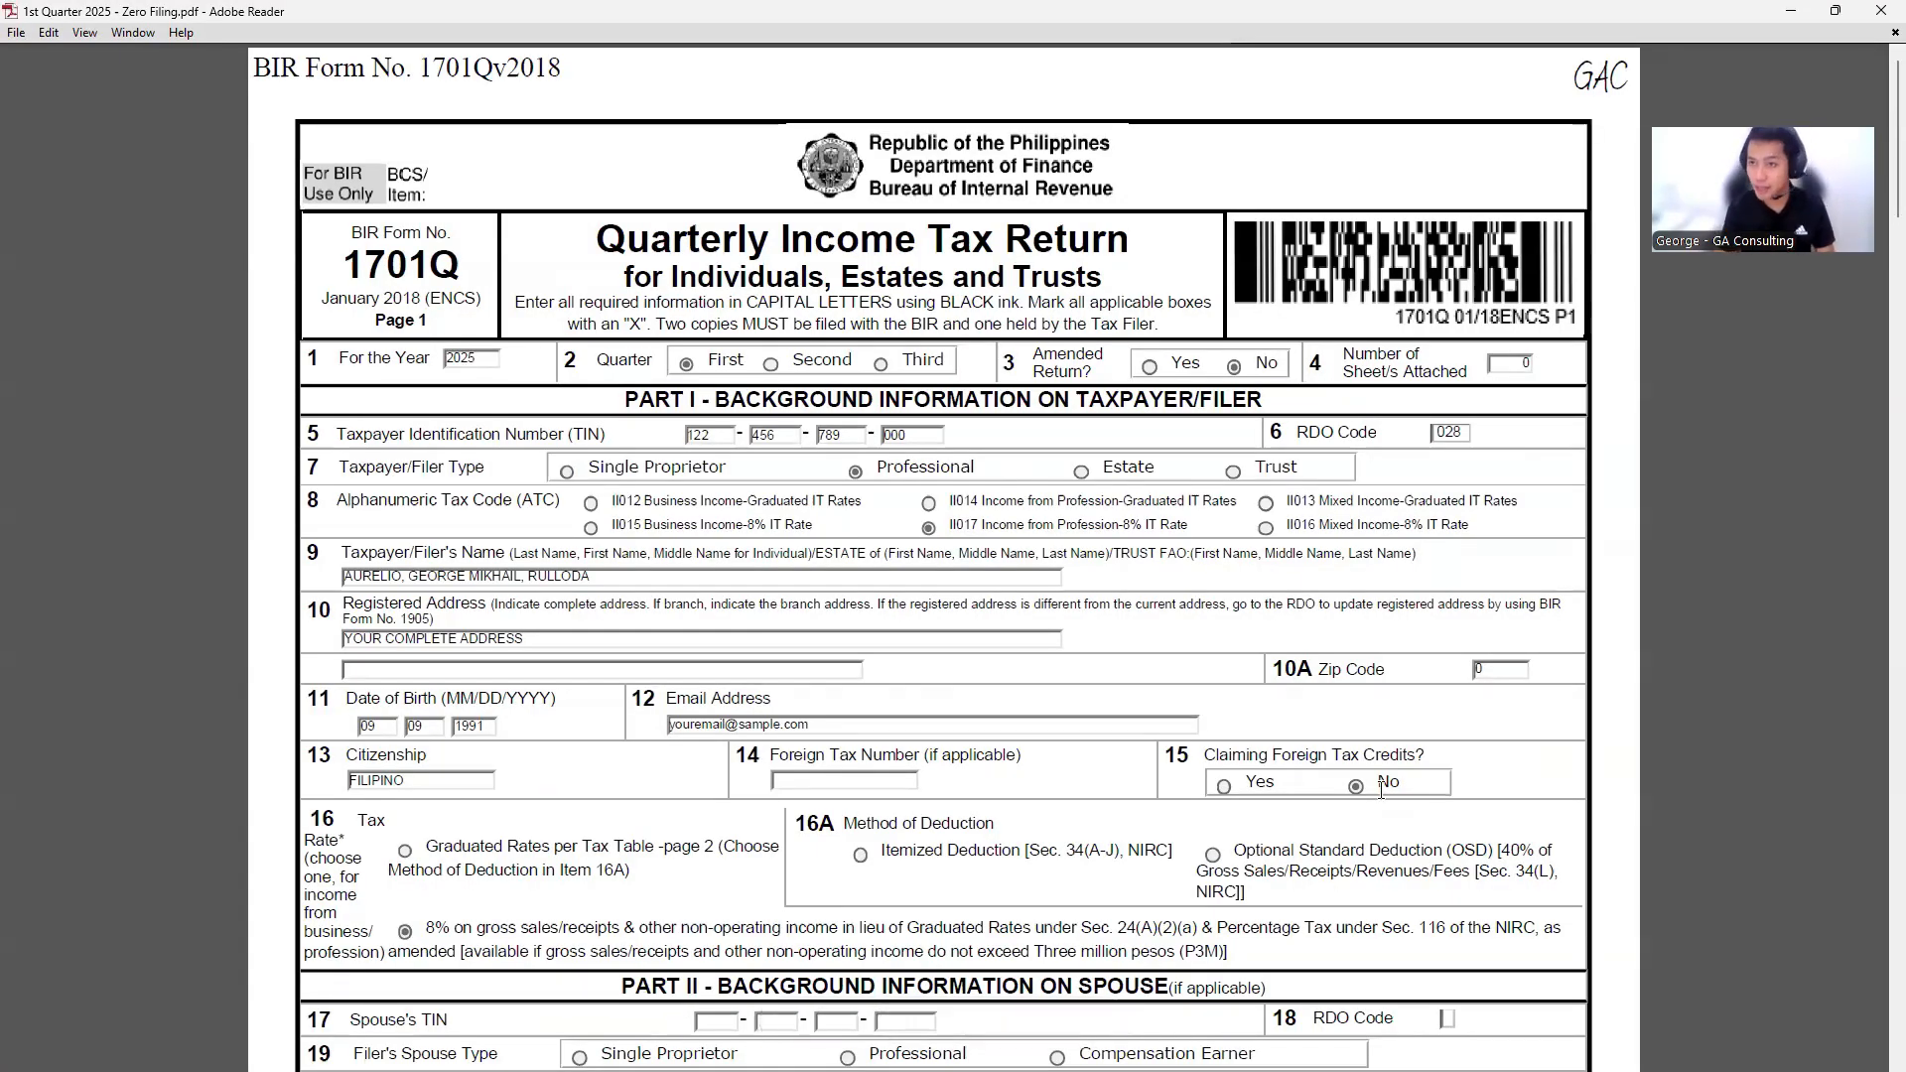
- Scroll the Zero Filing PDF to the Tax Return Receipt Confirmation page and highlight its title
scroll(1194, 794, down, 1)
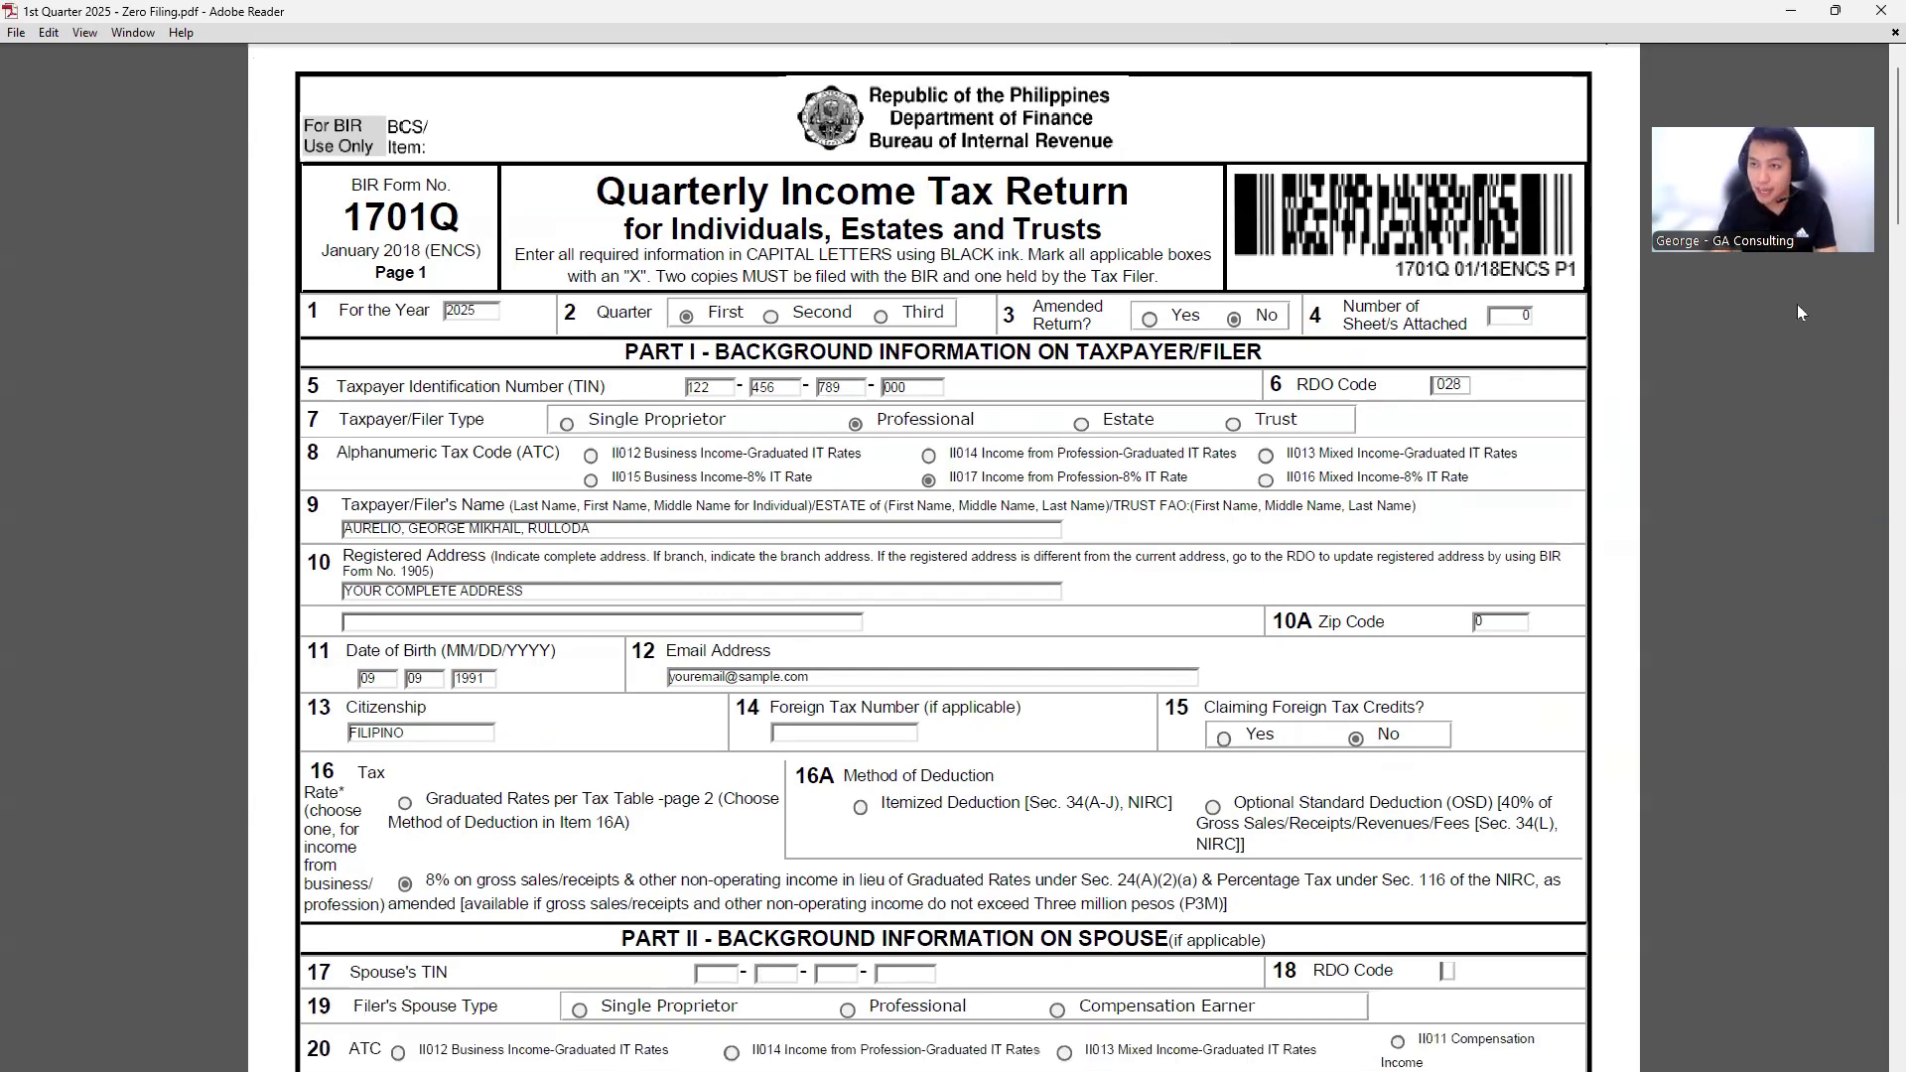
scroll(1850, 272, down, 10)
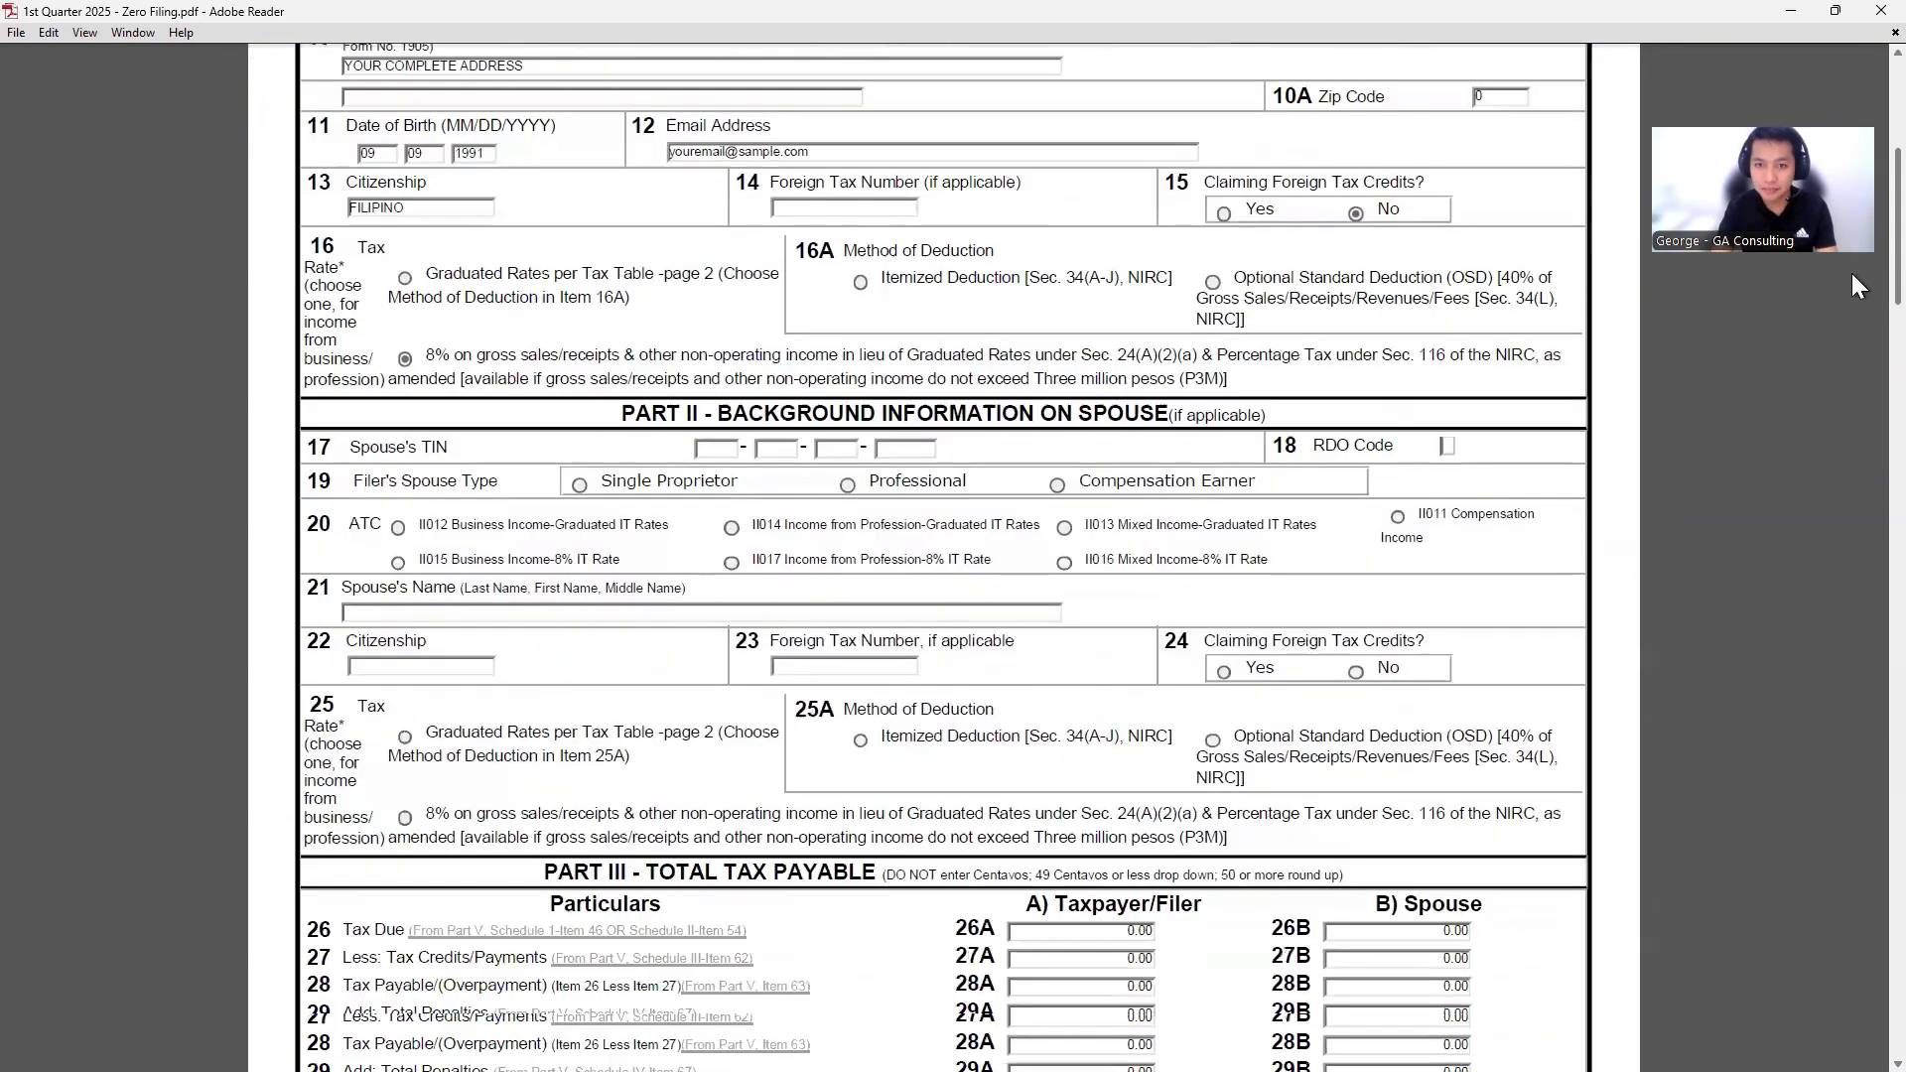
scroll(1850, 397, down, 3)
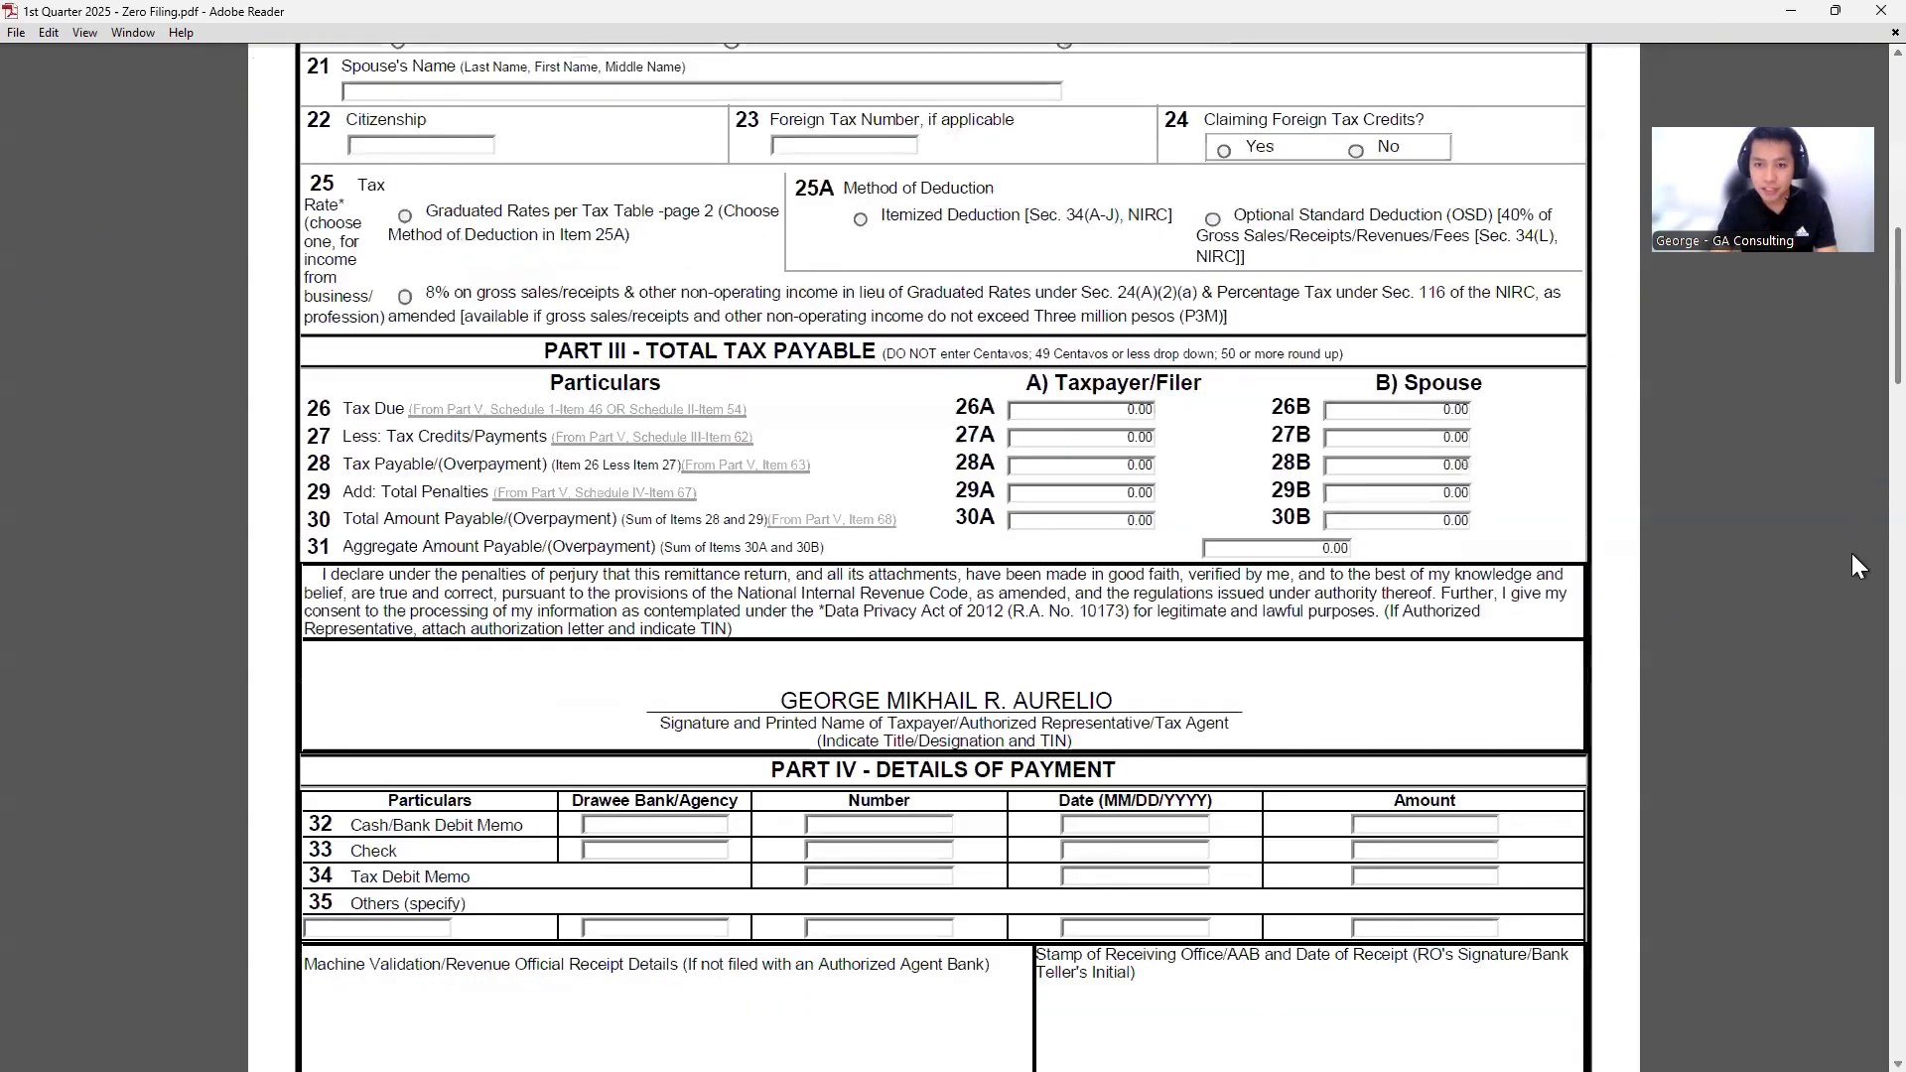
scroll(1850, 556, down, 15)
scroll(1206, 596, down, 8)
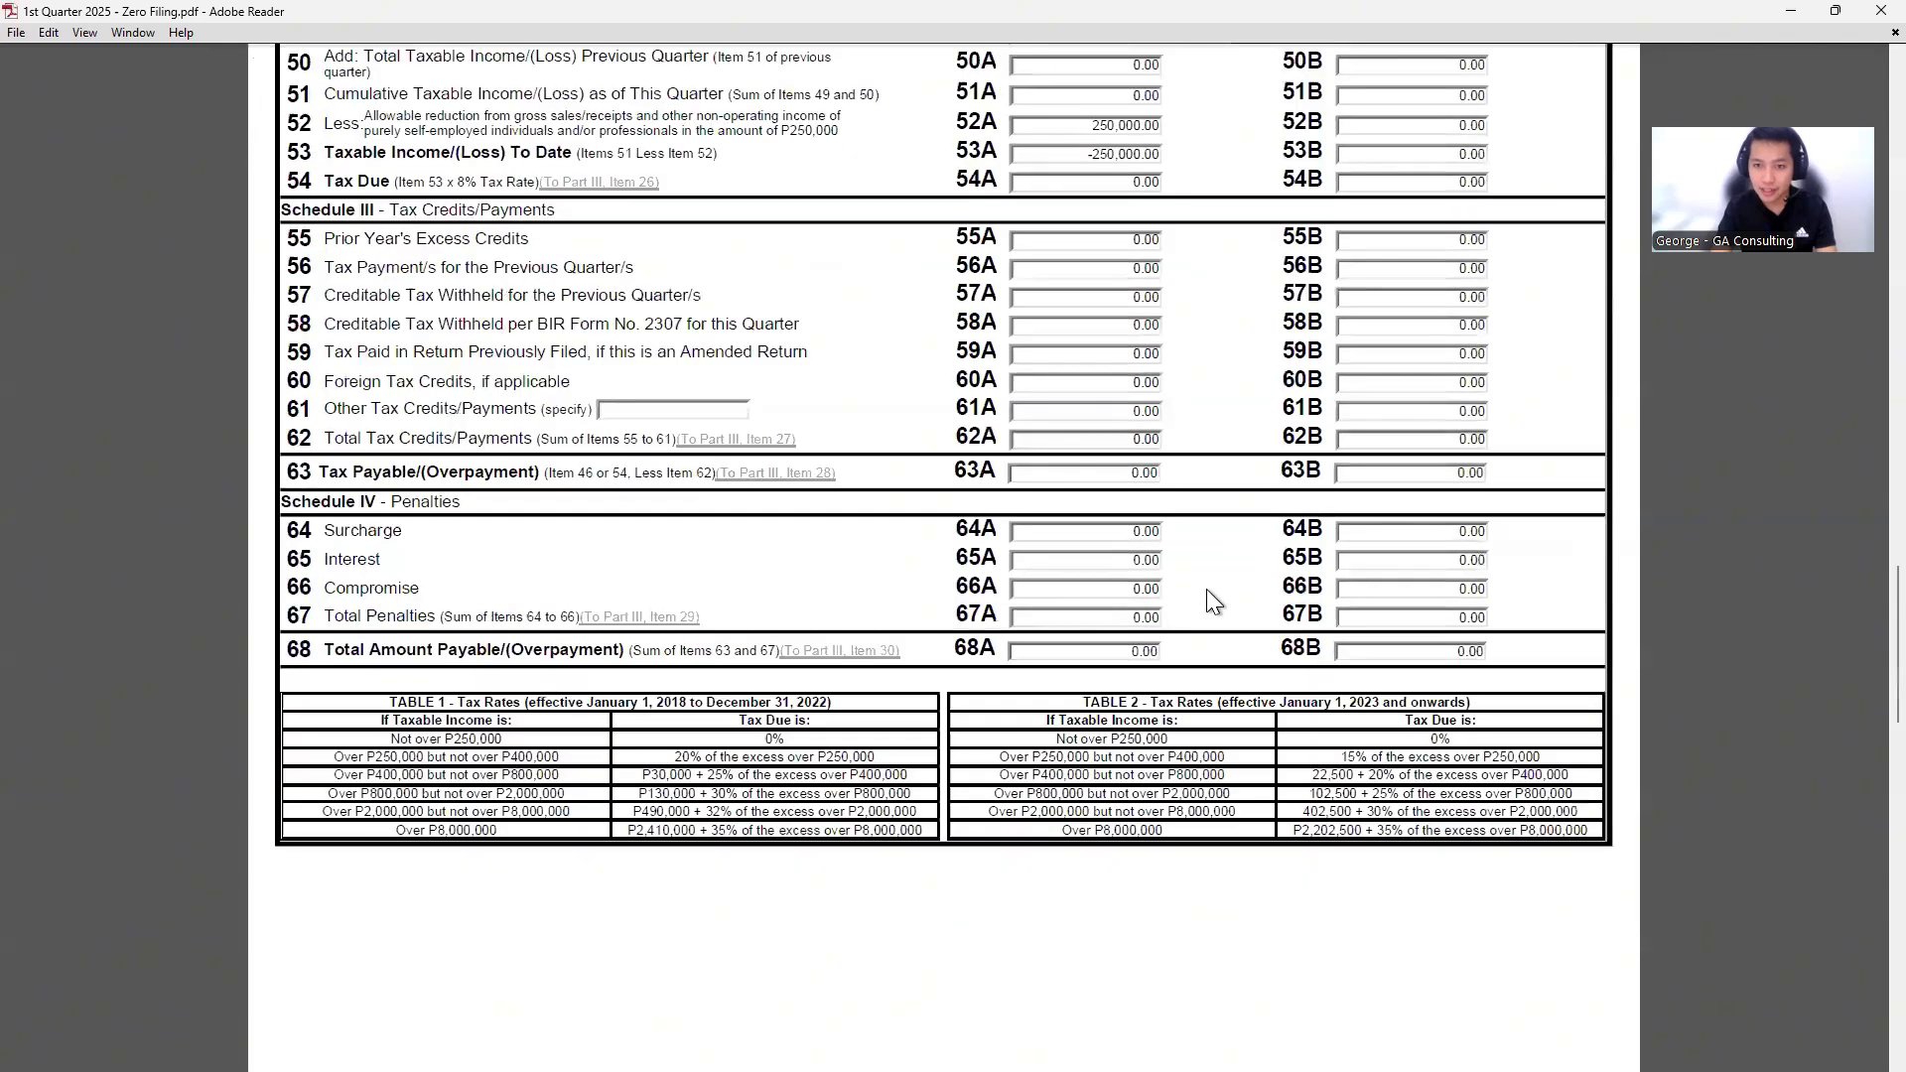
scroll(860, 331, down, 15)
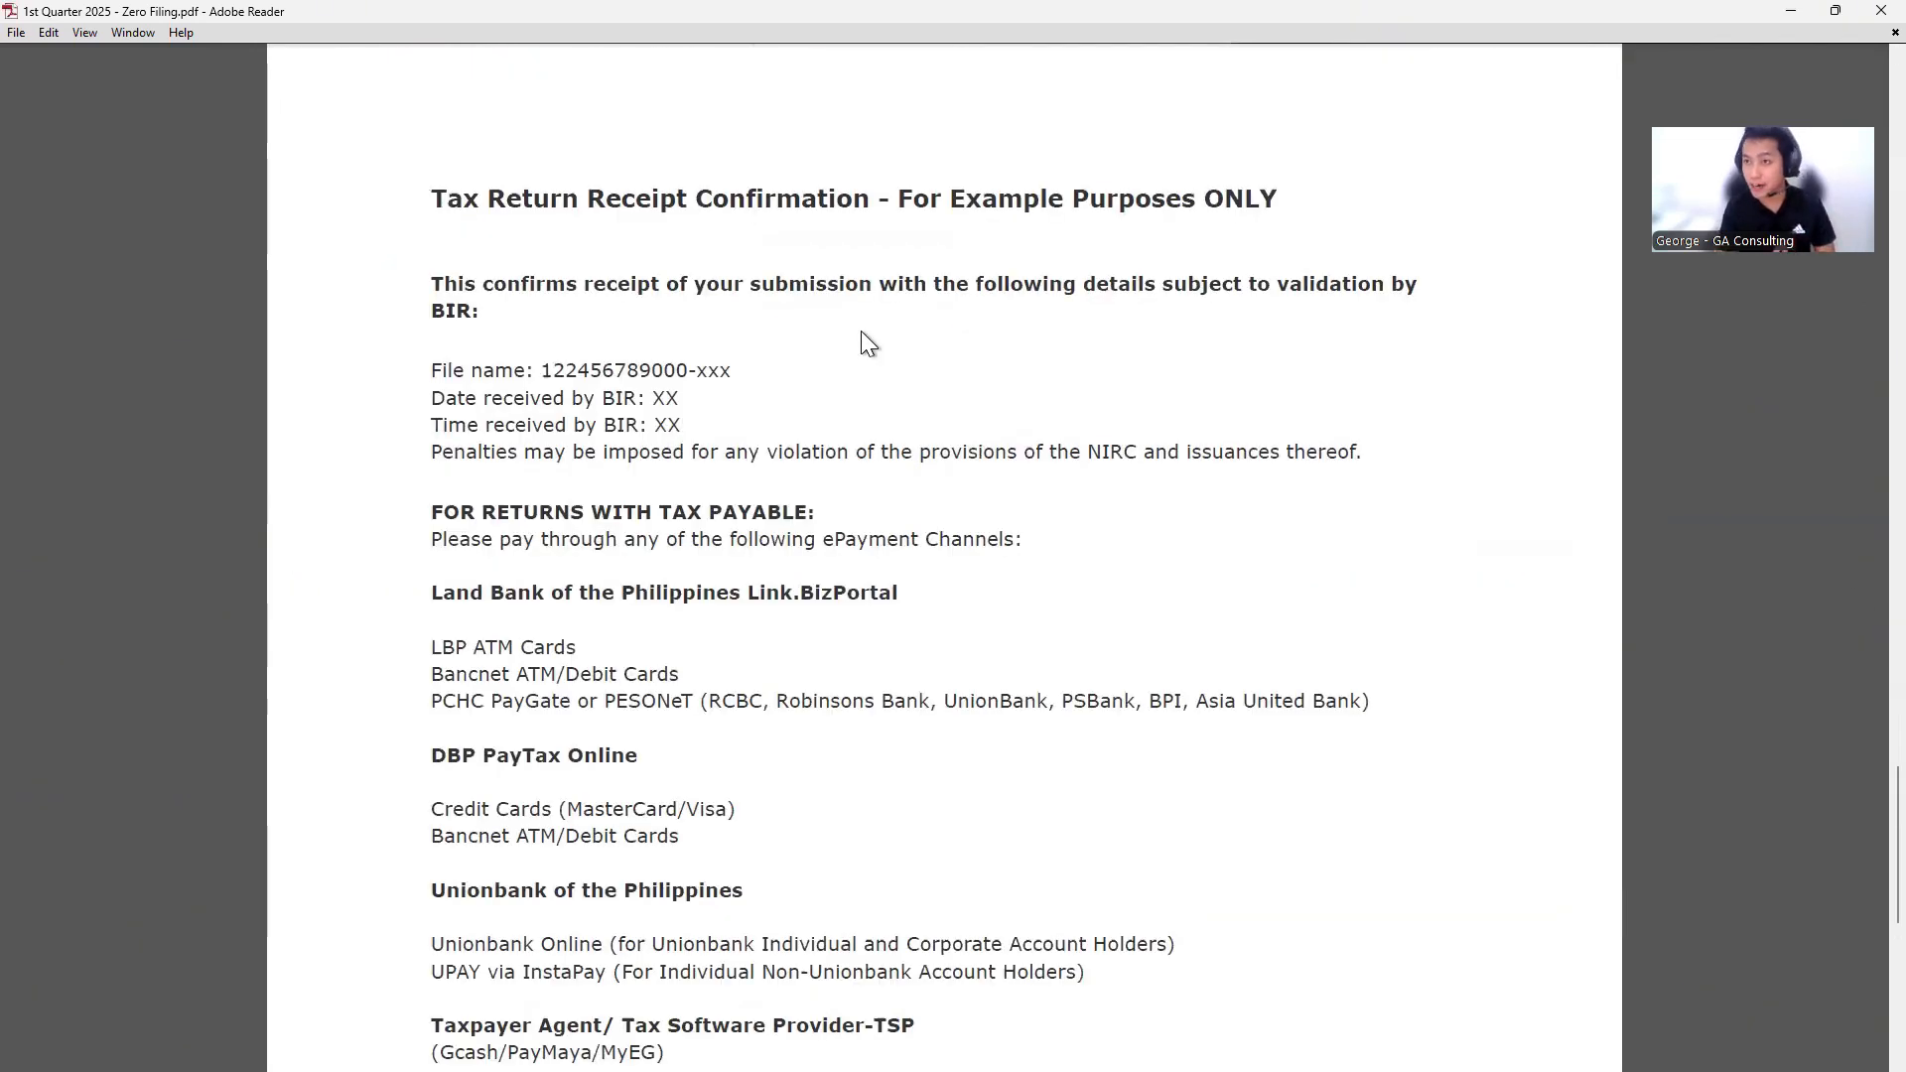
drag(431, 198, 839, 220)
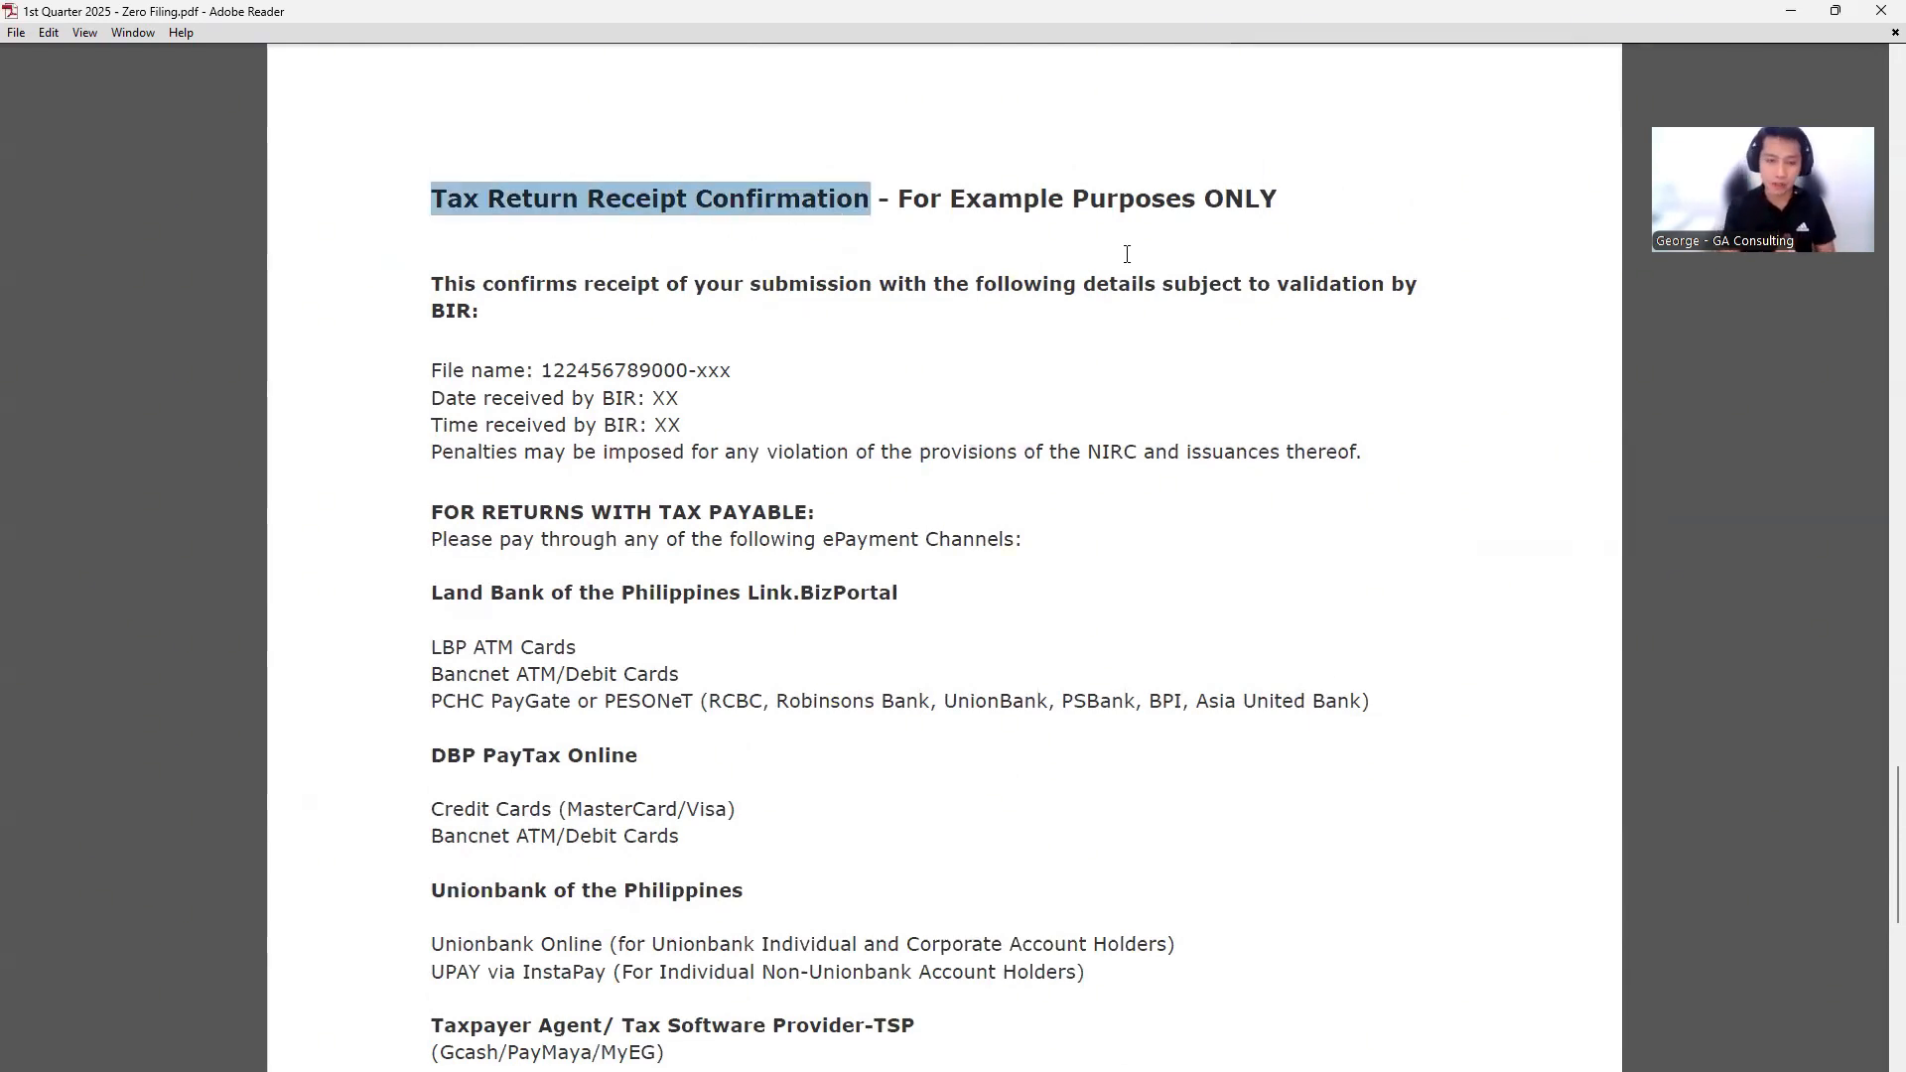
scroll(1332, 324, down, 2)
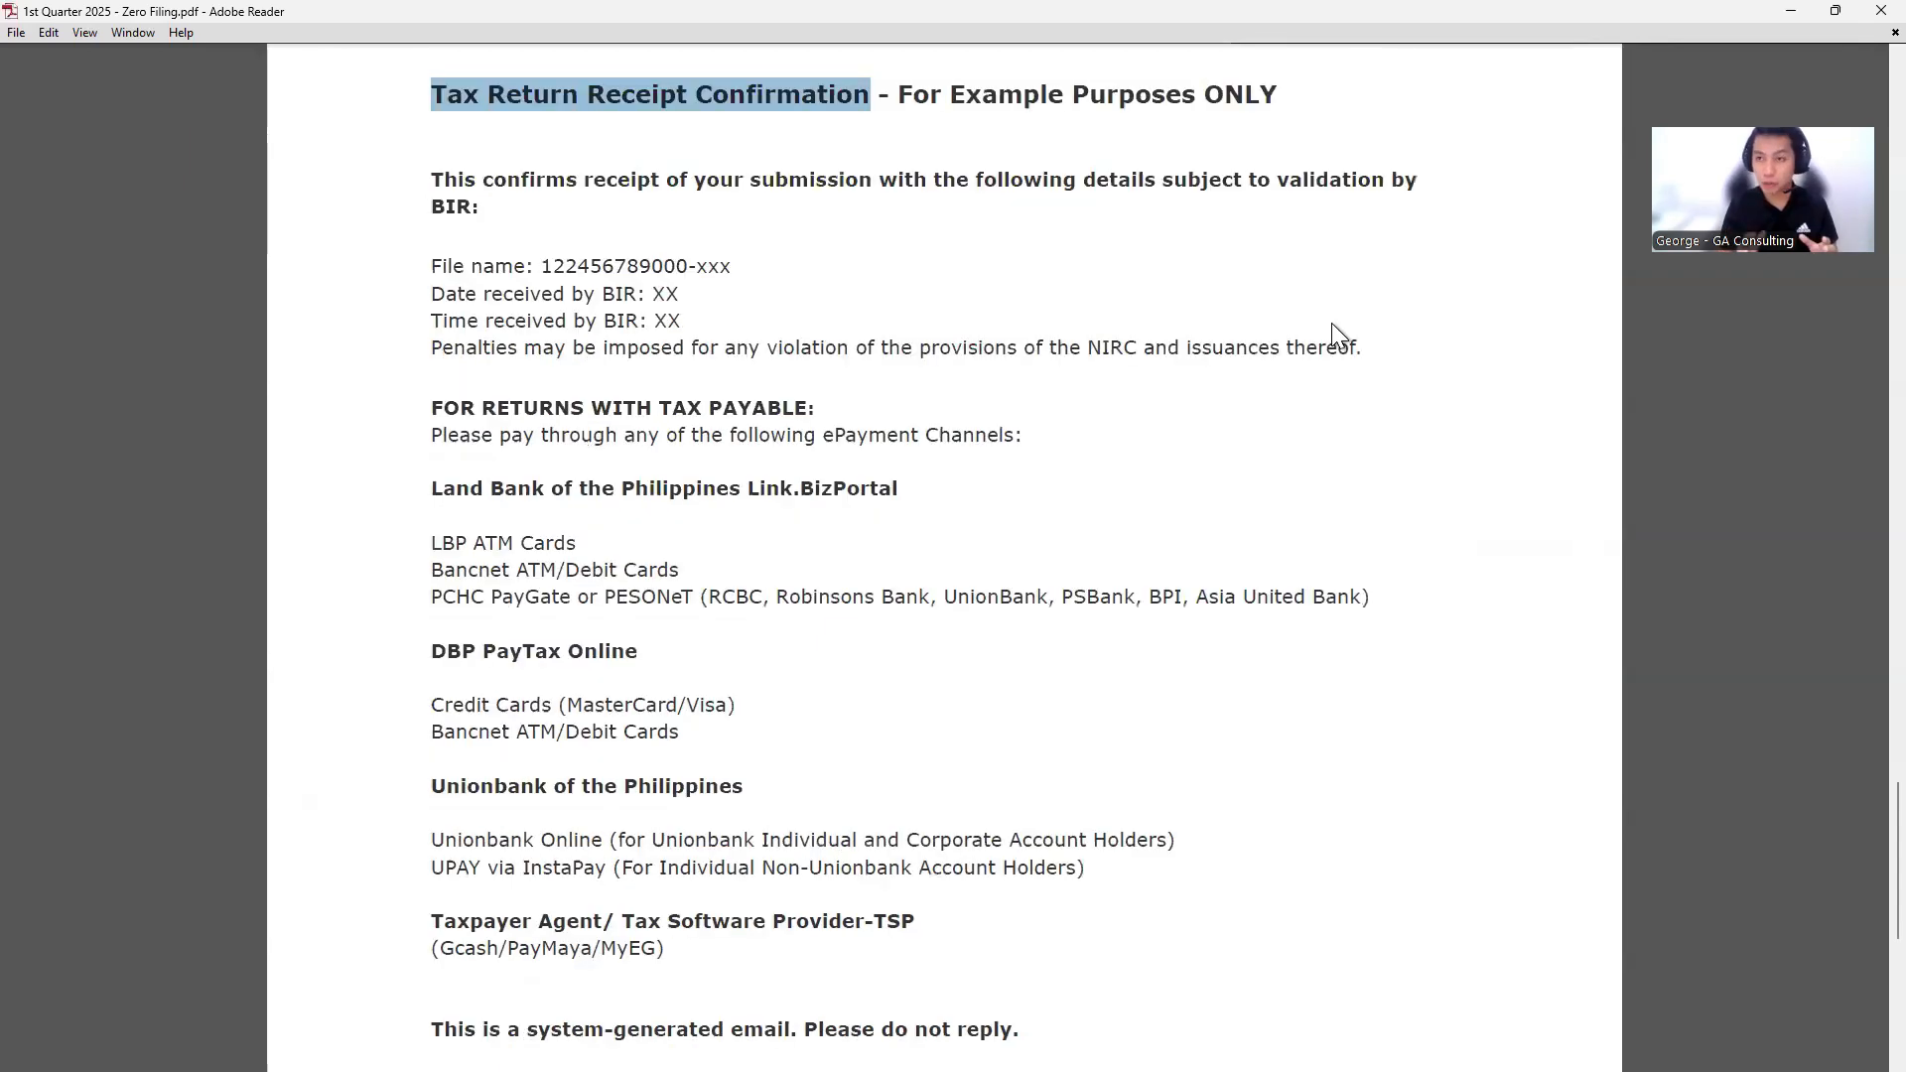